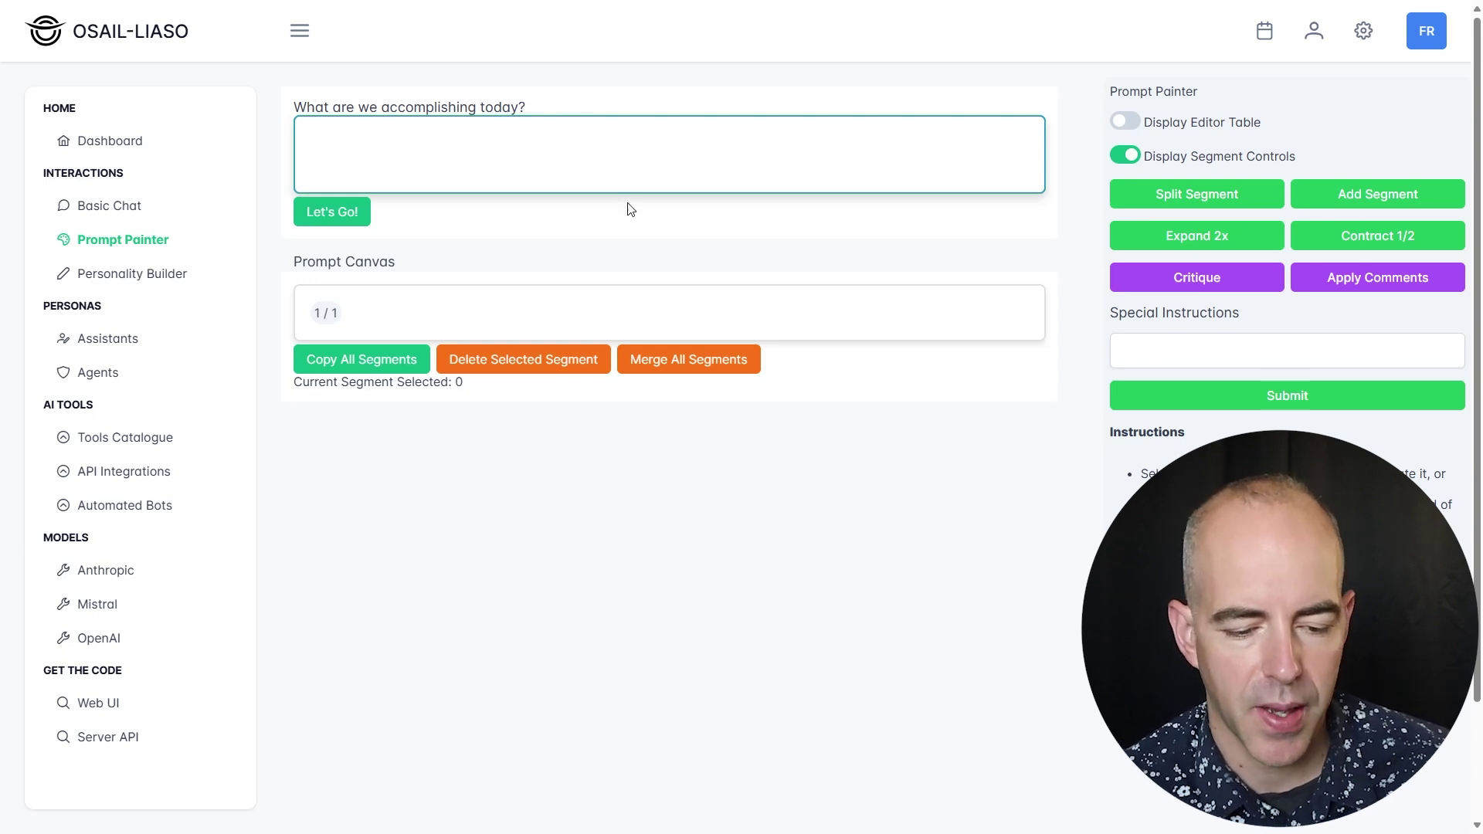
Enter the prompt "Write a story in 3 sentences." and generate the story on the prompt canvas
left_click(396, 319)
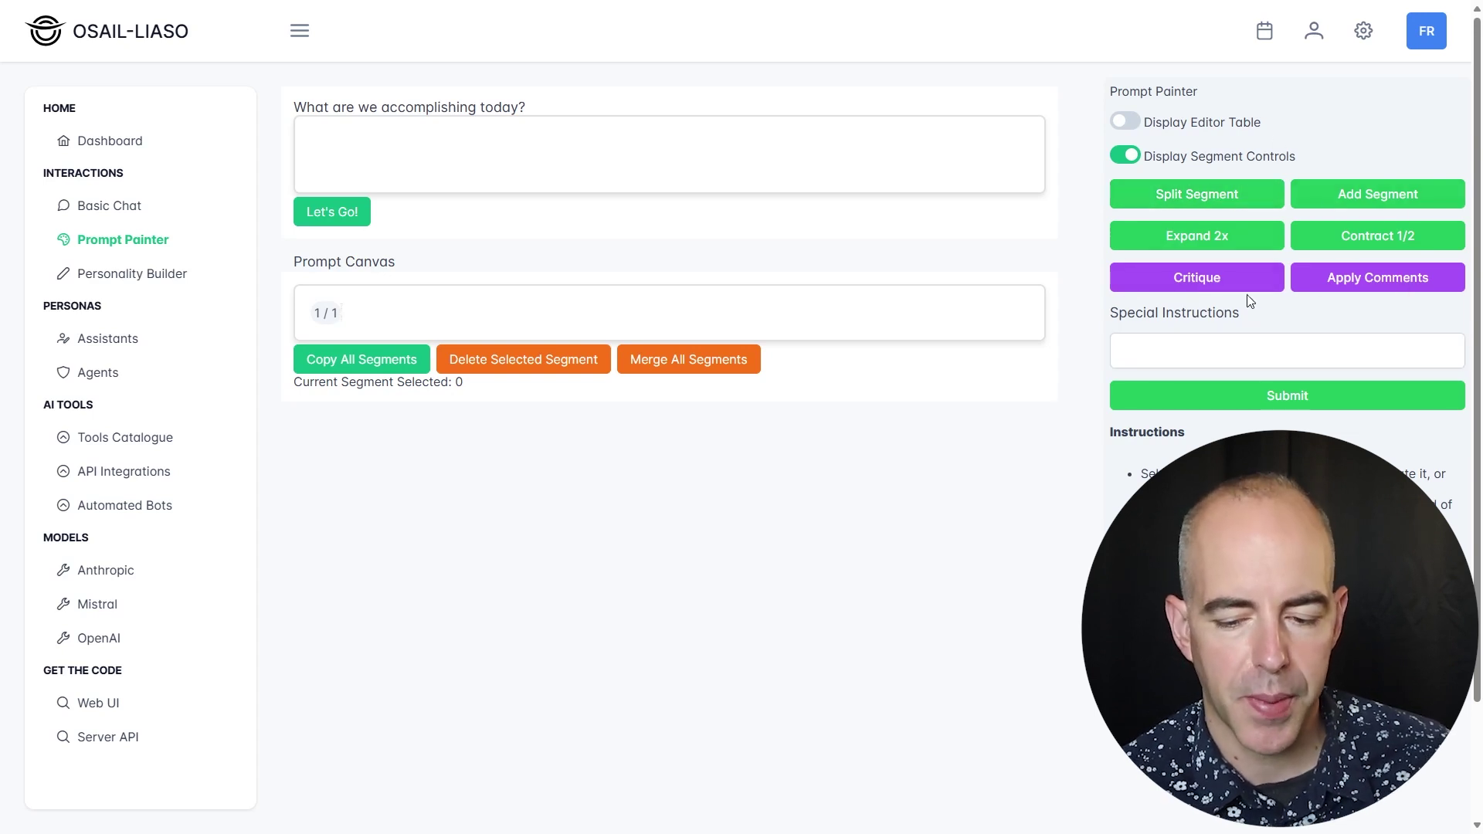
left_click(759, 143)
type("W")
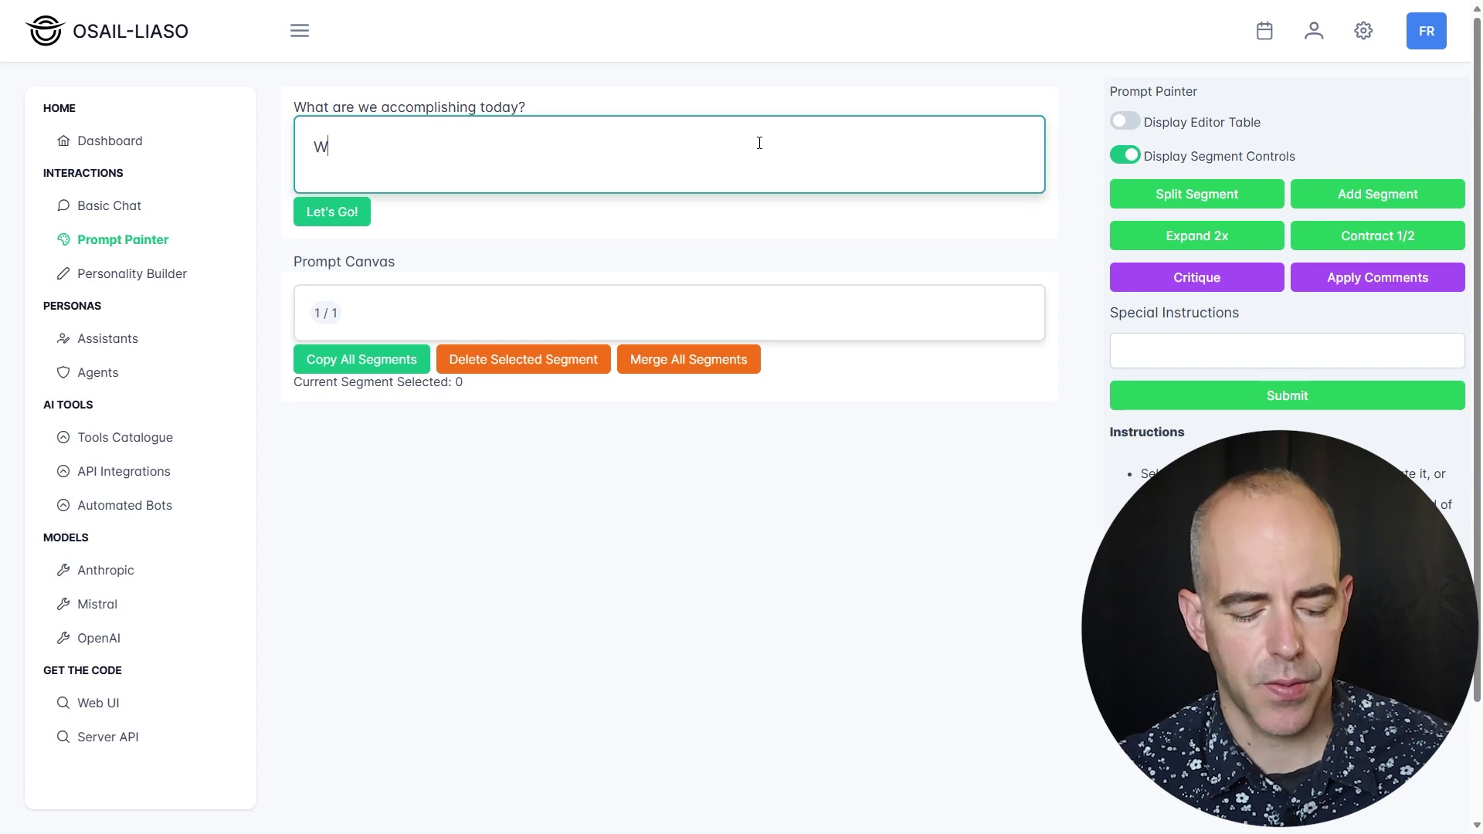
type("rite a story in 3 sentence")
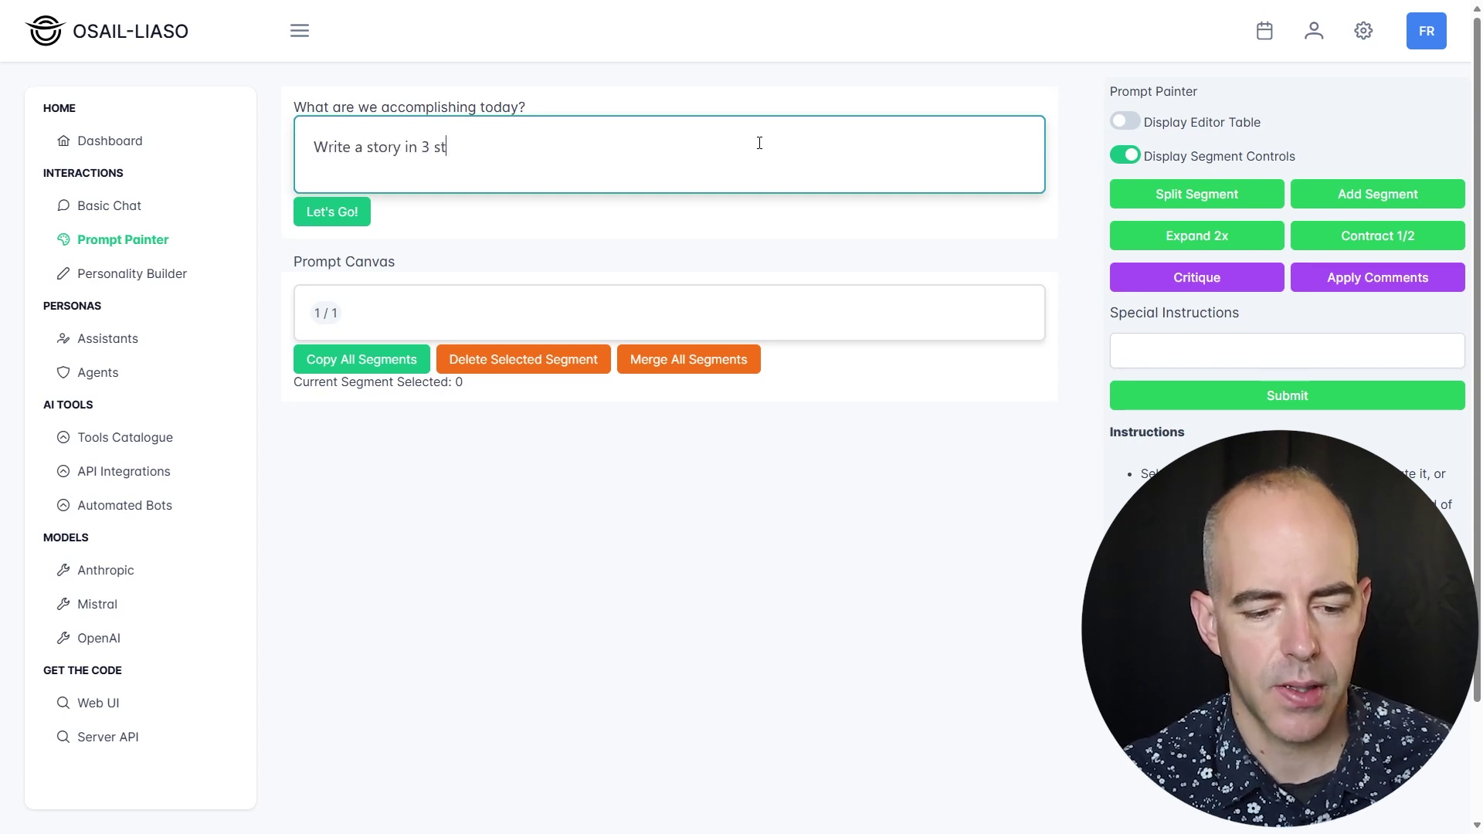
type("s.")
key("Tab")
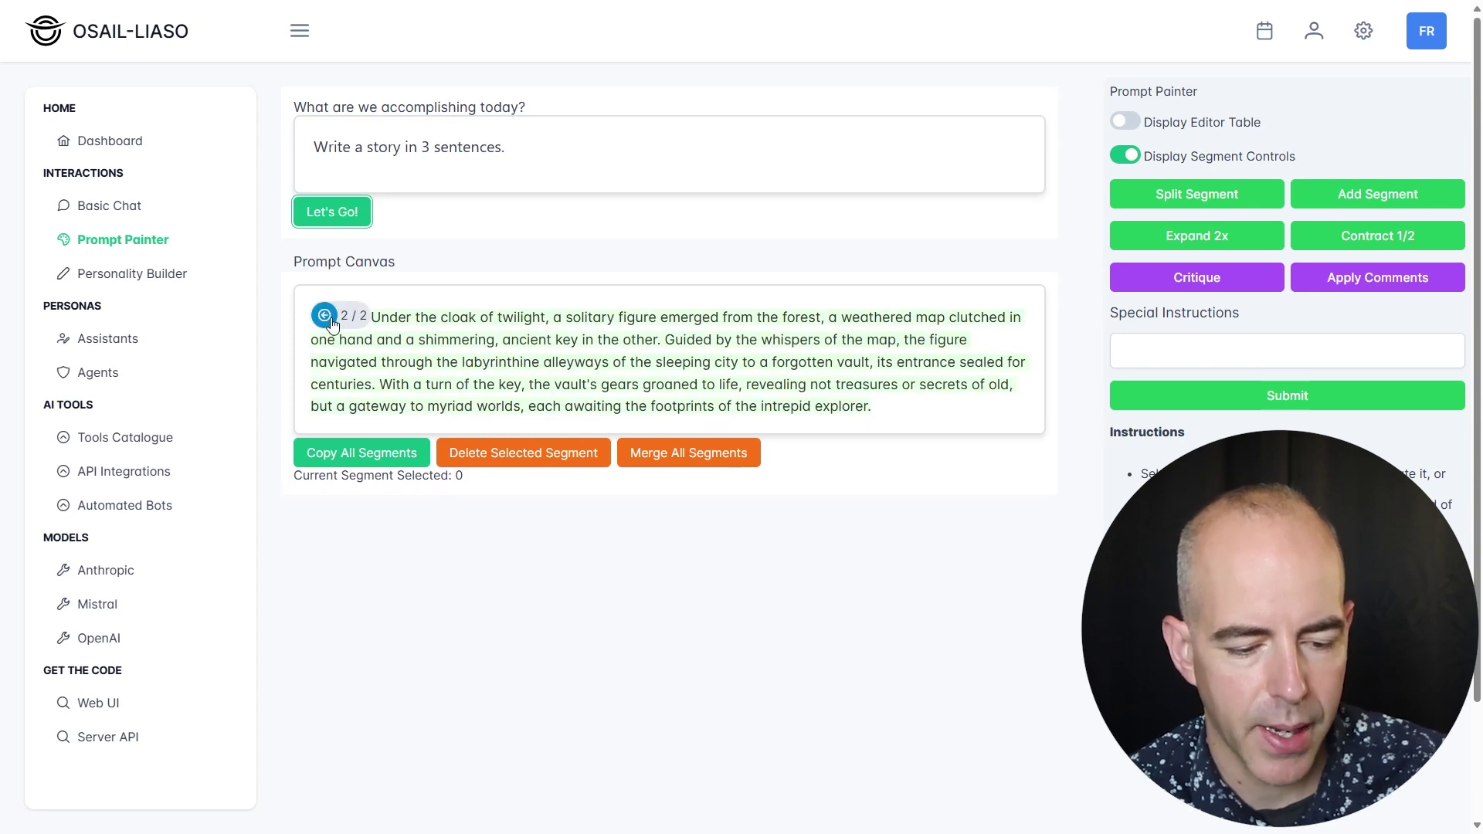
Split the generated story into three segments, breaking before "Guided by the whispers" and before "With a turn of the key"
left_click(663, 340)
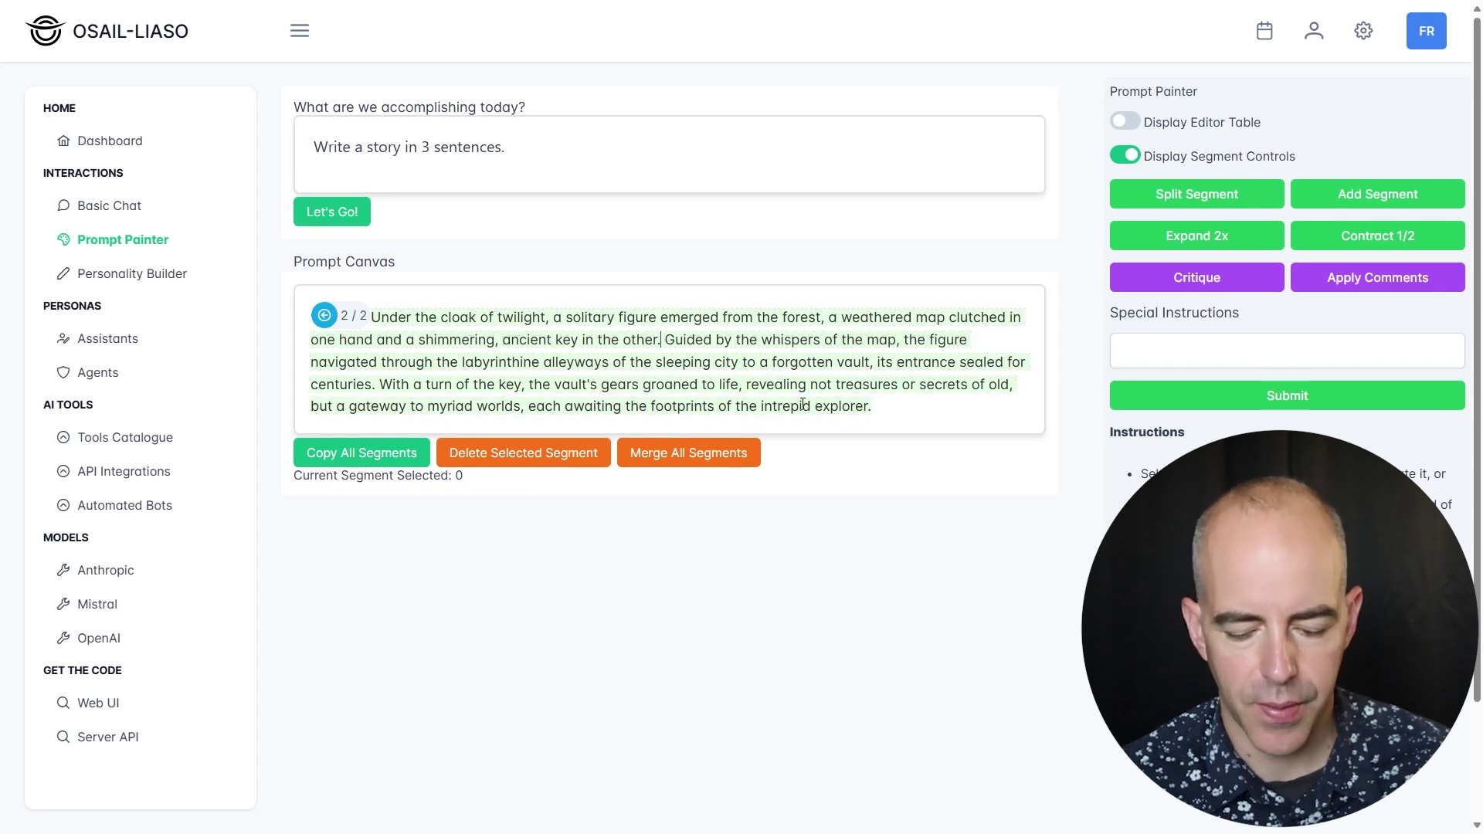
key("Return")
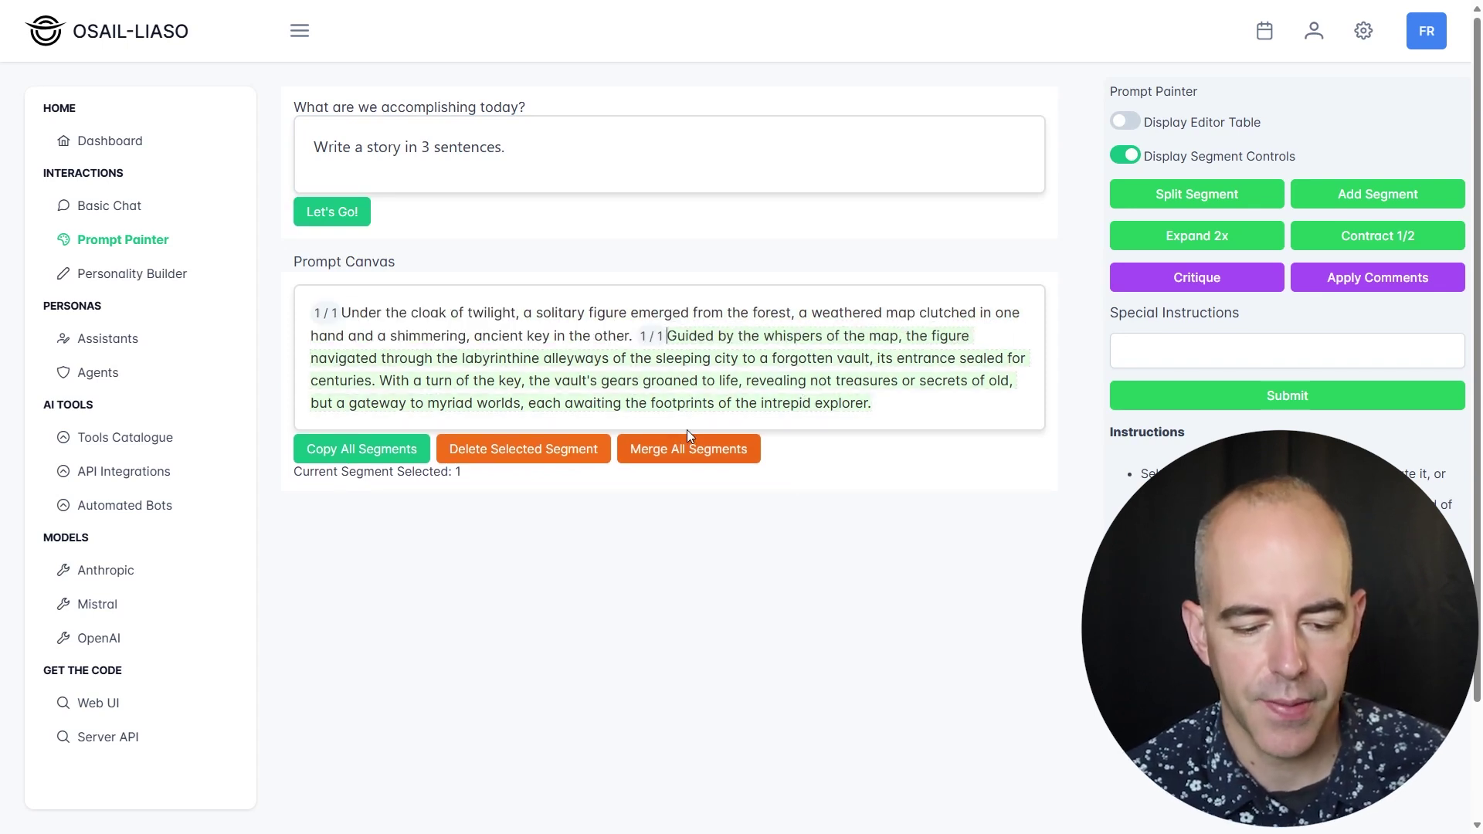
left_click(384, 376)
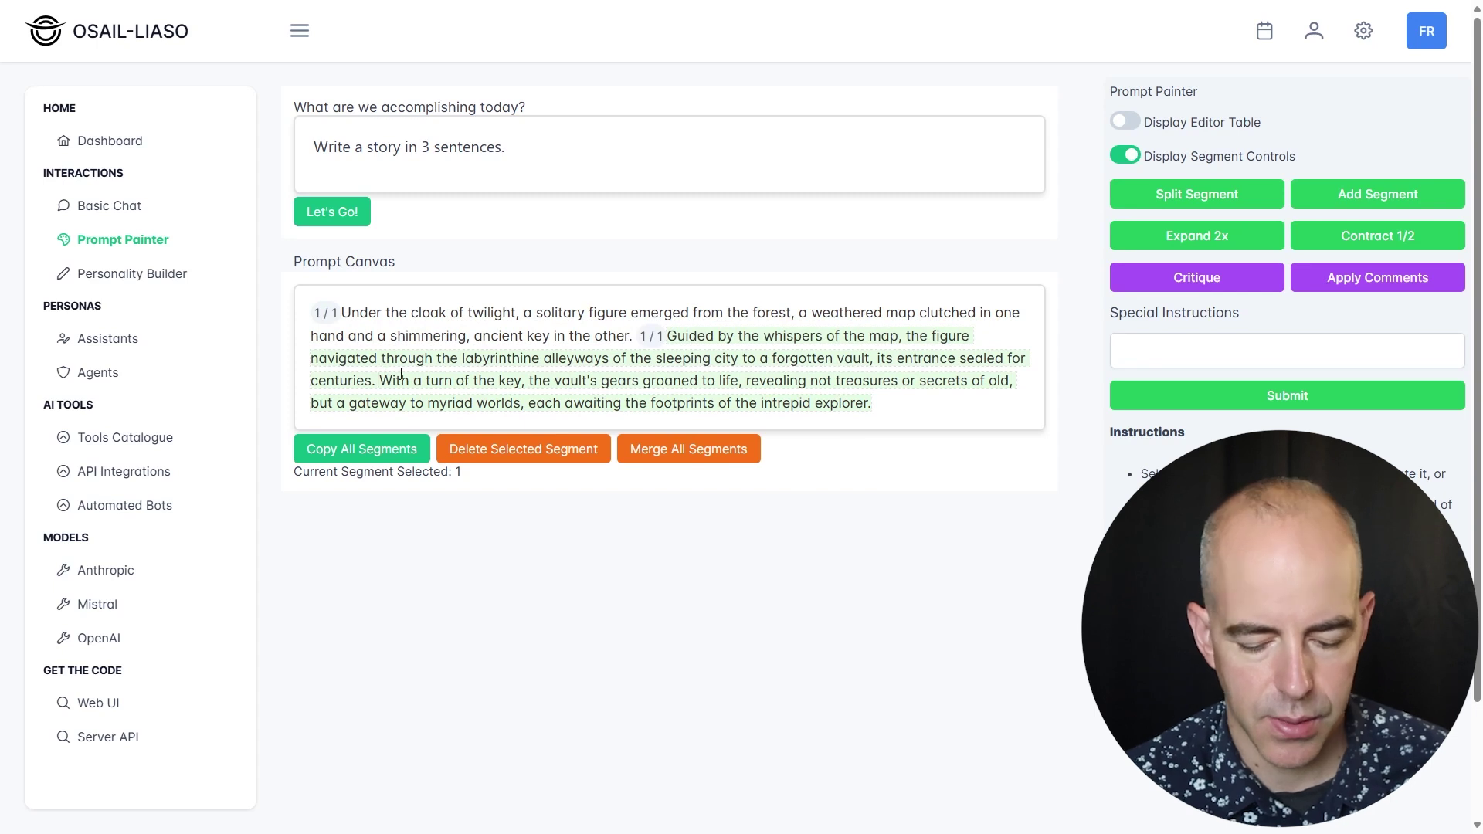
key("Return")
Select the three story segments in turn to check where each one begins and ends
left_click(472, 312)
left_click(679, 350)
left_click(677, 398)
left_click(509, 309)
Edit the first segment so that it reads "rain forest" and "a tiny weathered map"
left_click_drag(624, 336, 631, 336)
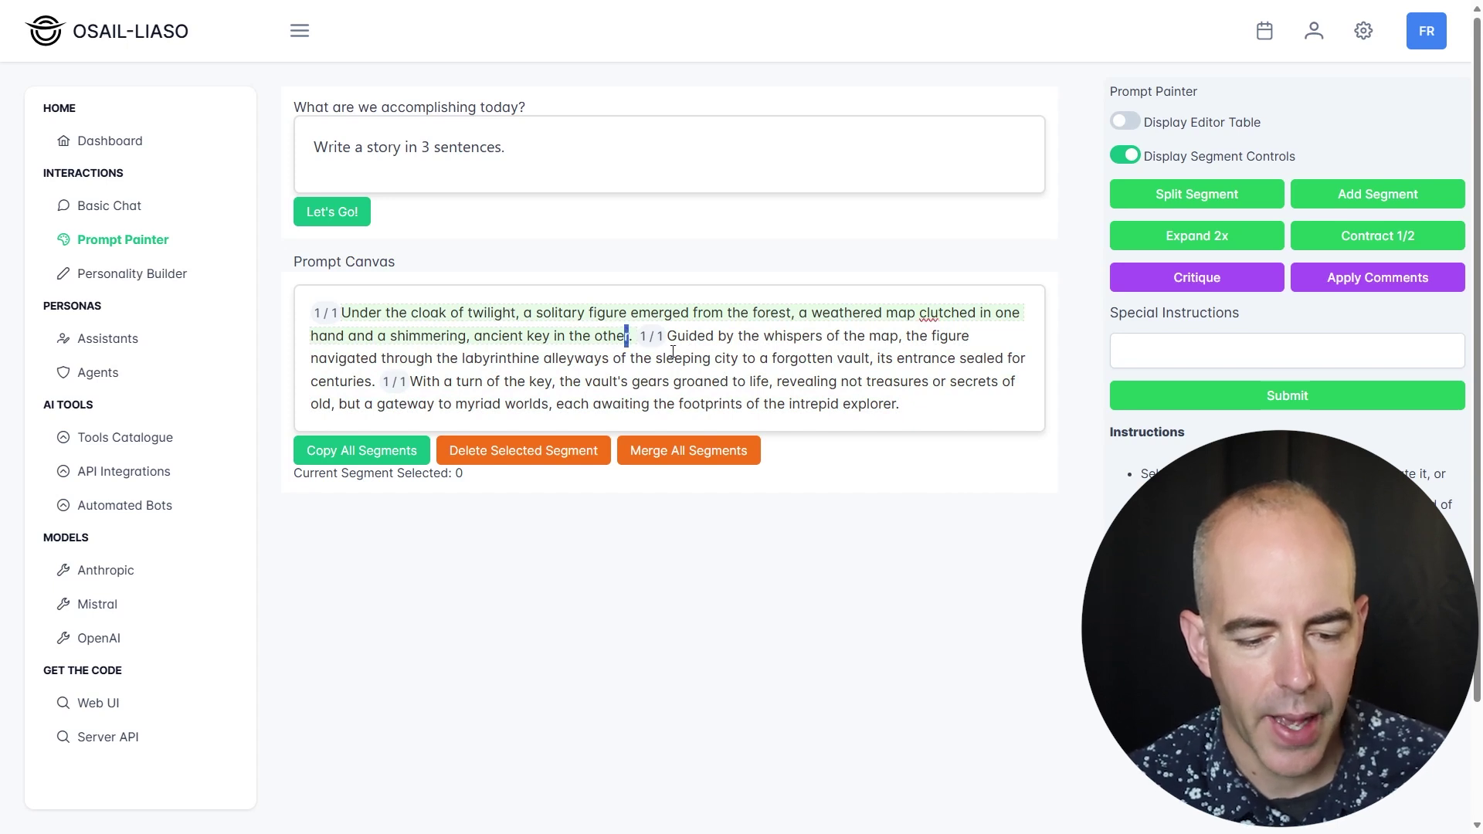
key("Up")
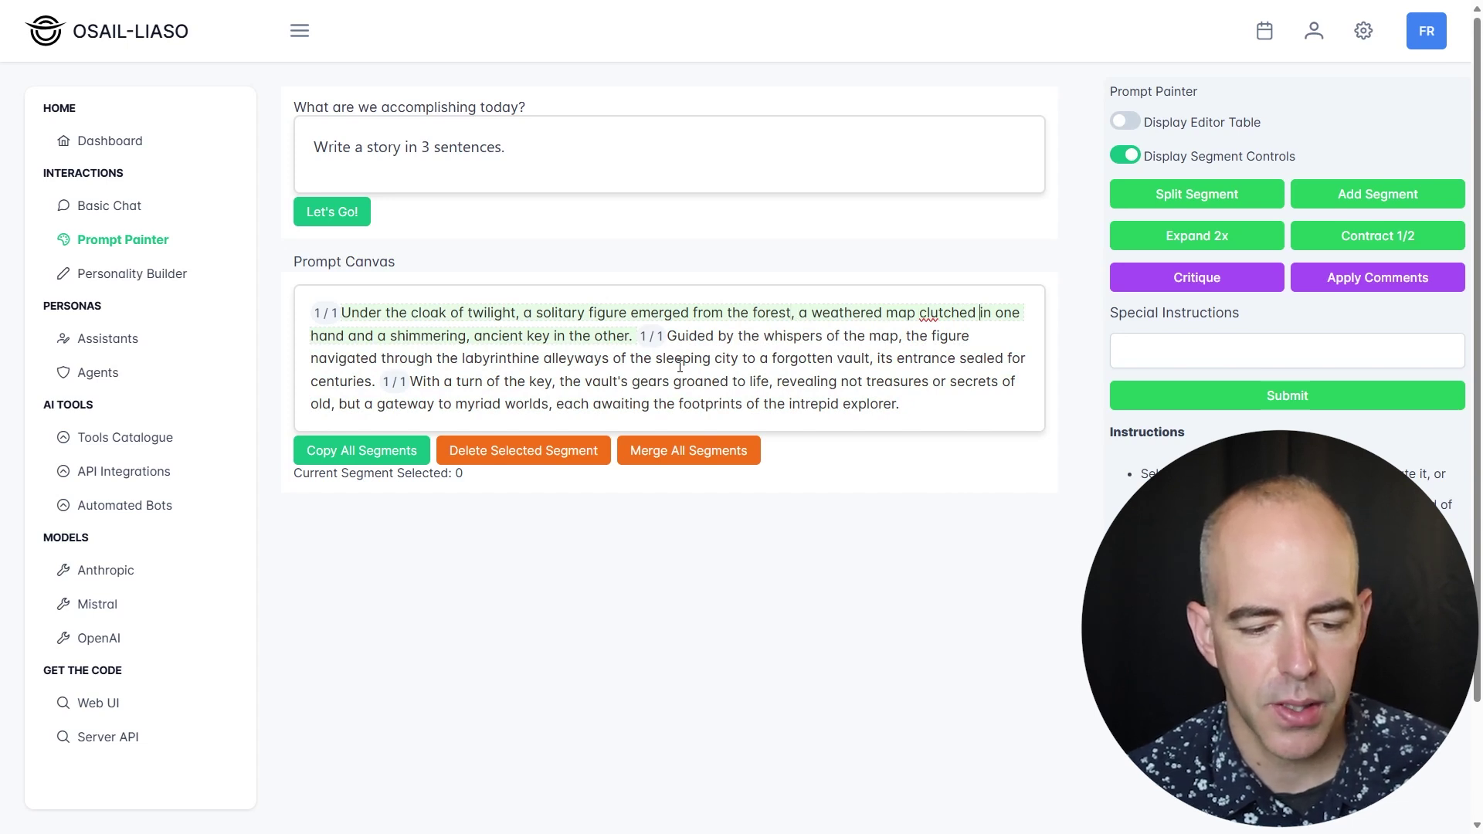
key("ctrl+Left")
key("ctrl+Left")
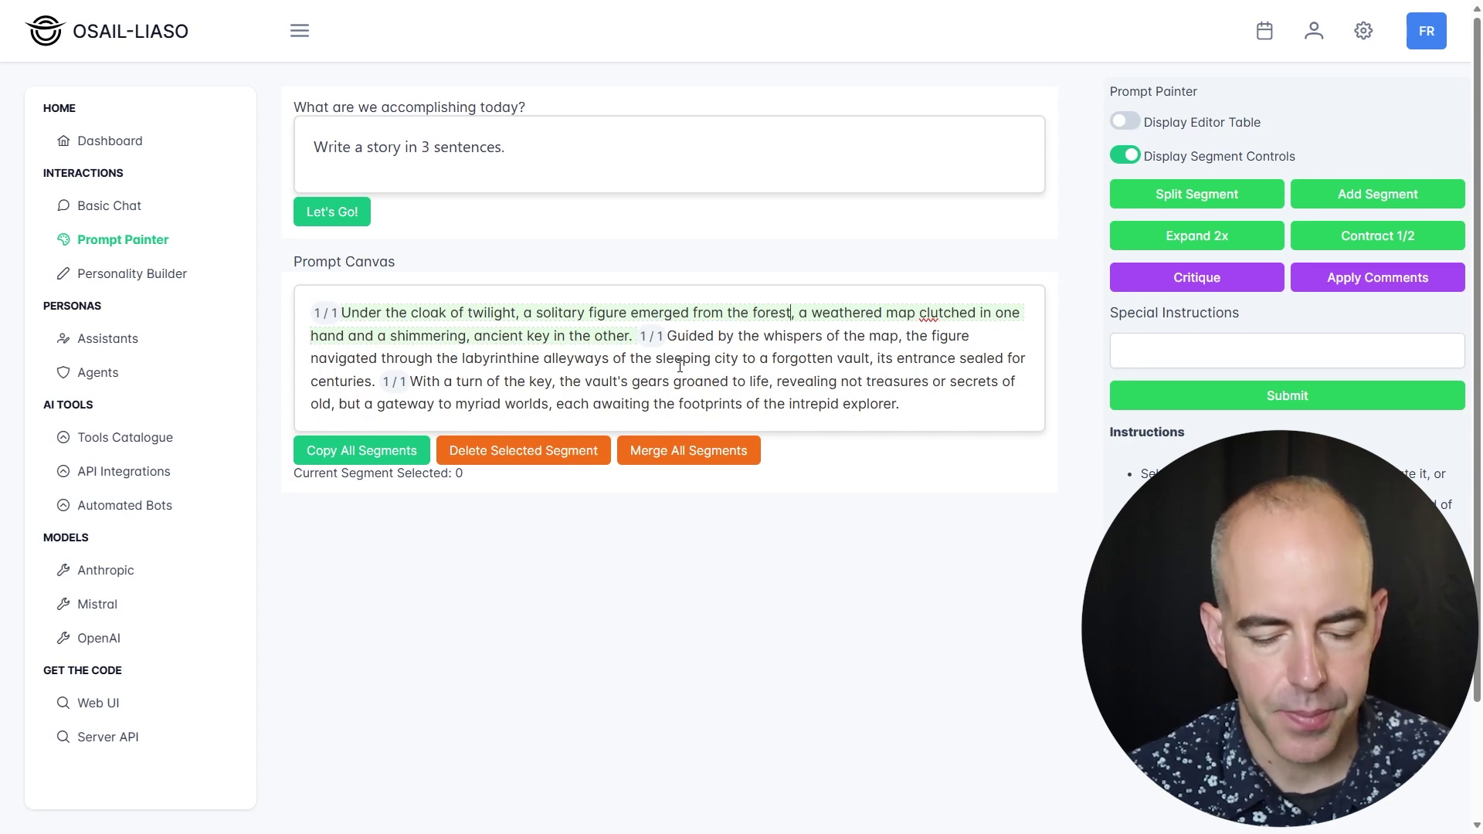
type("rain fores")
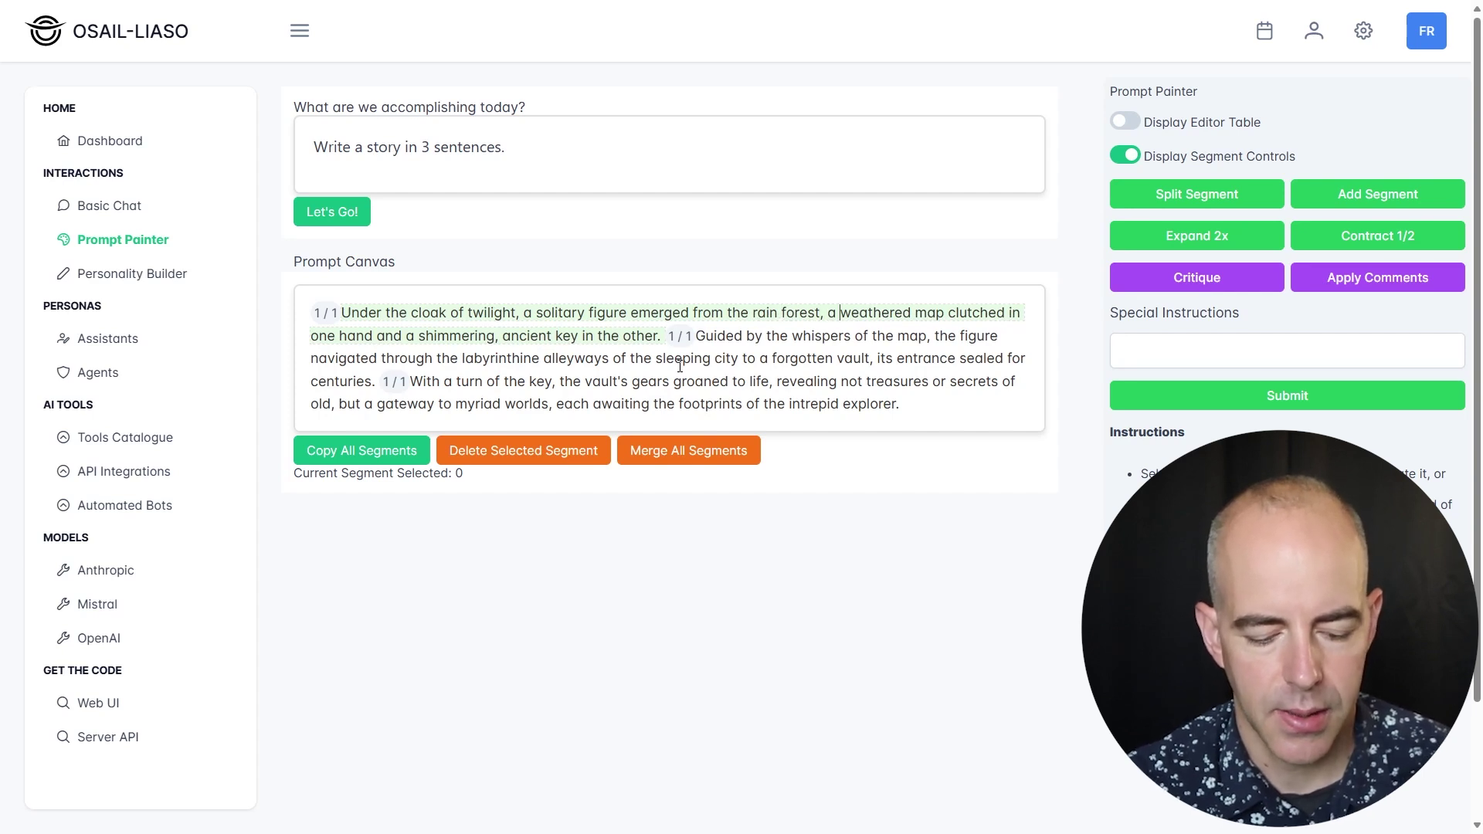
type("t, a tiny")
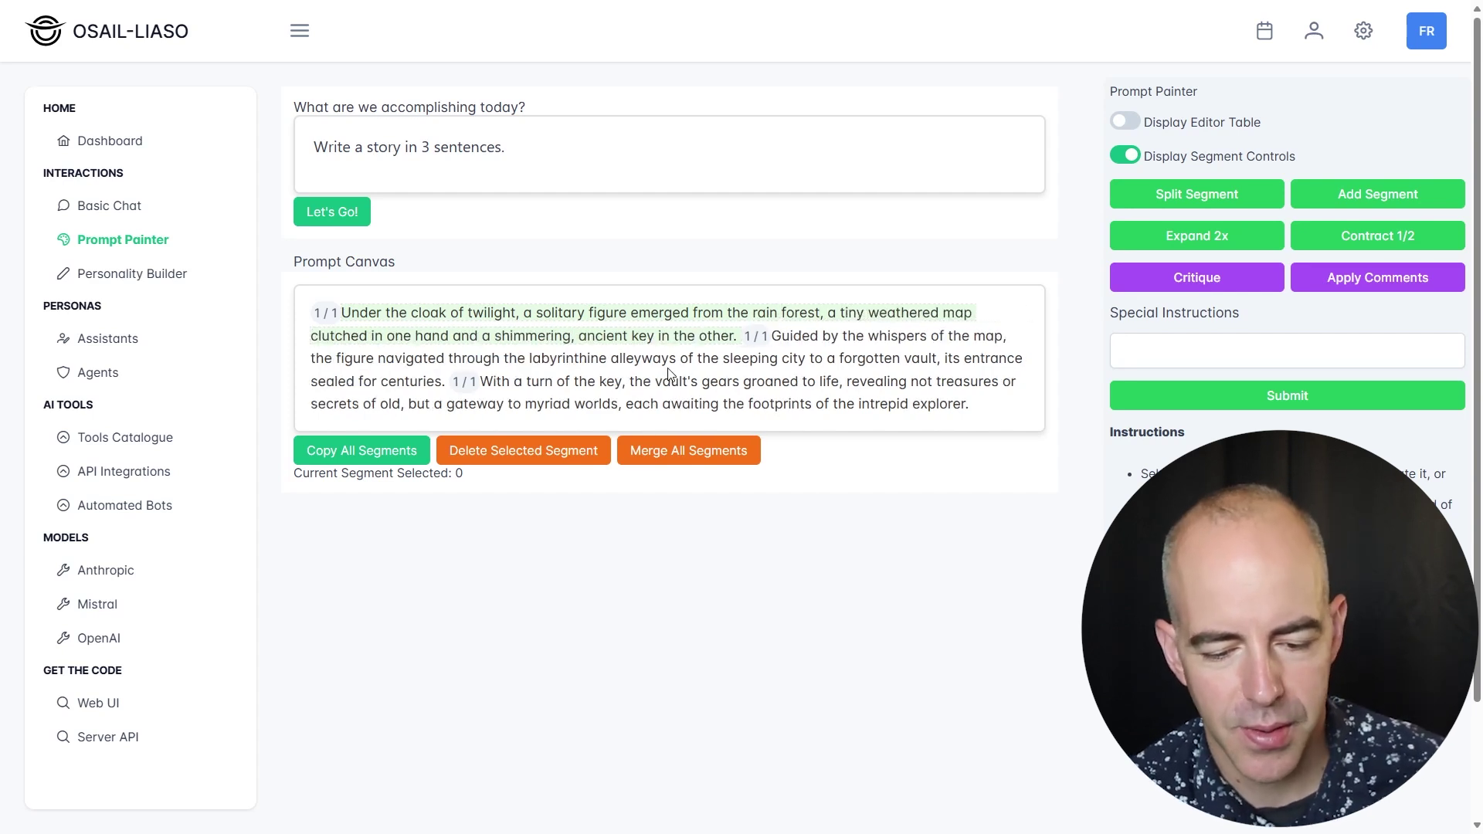
left_click(680, 363)
left_click(458, 323)
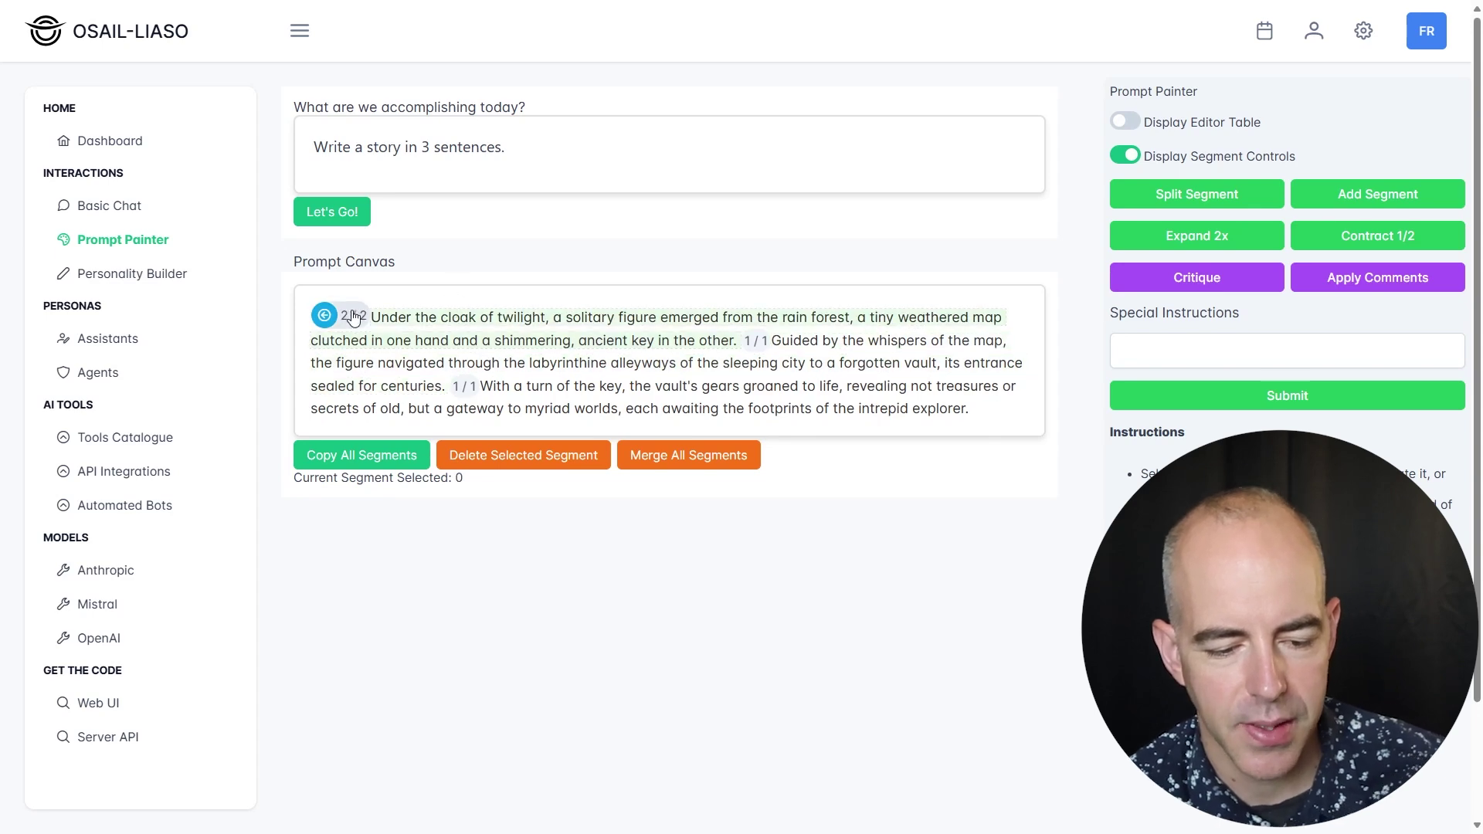
Switch the first segment back and forth between its original and edited versions to compare them
left_click(324, 315)
left_click(356, 315)
left_click(323, 315)
left_click(356, 315)
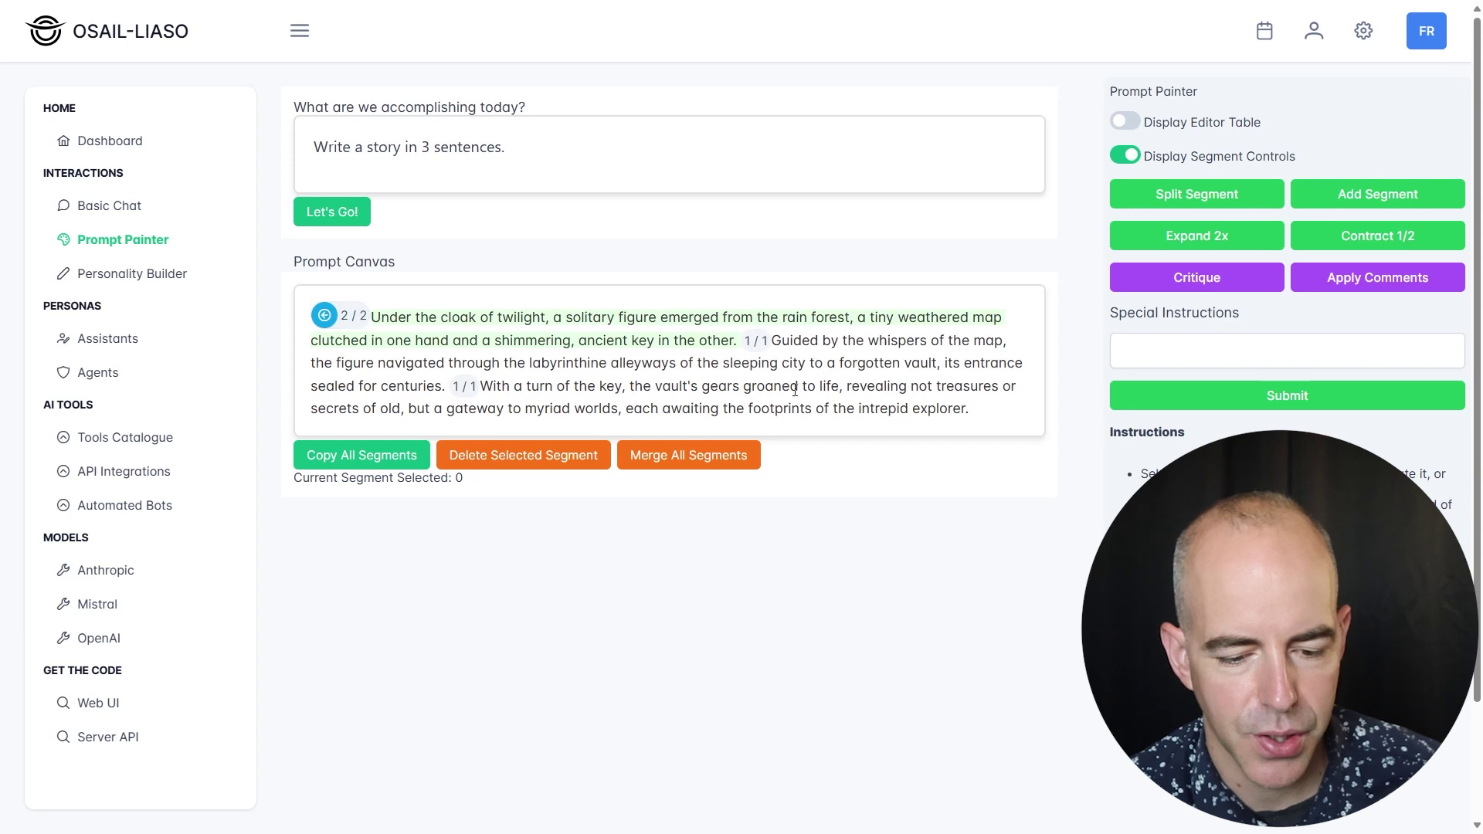
Move the selection among the story segments to check which one is active
left_click(696, 338)
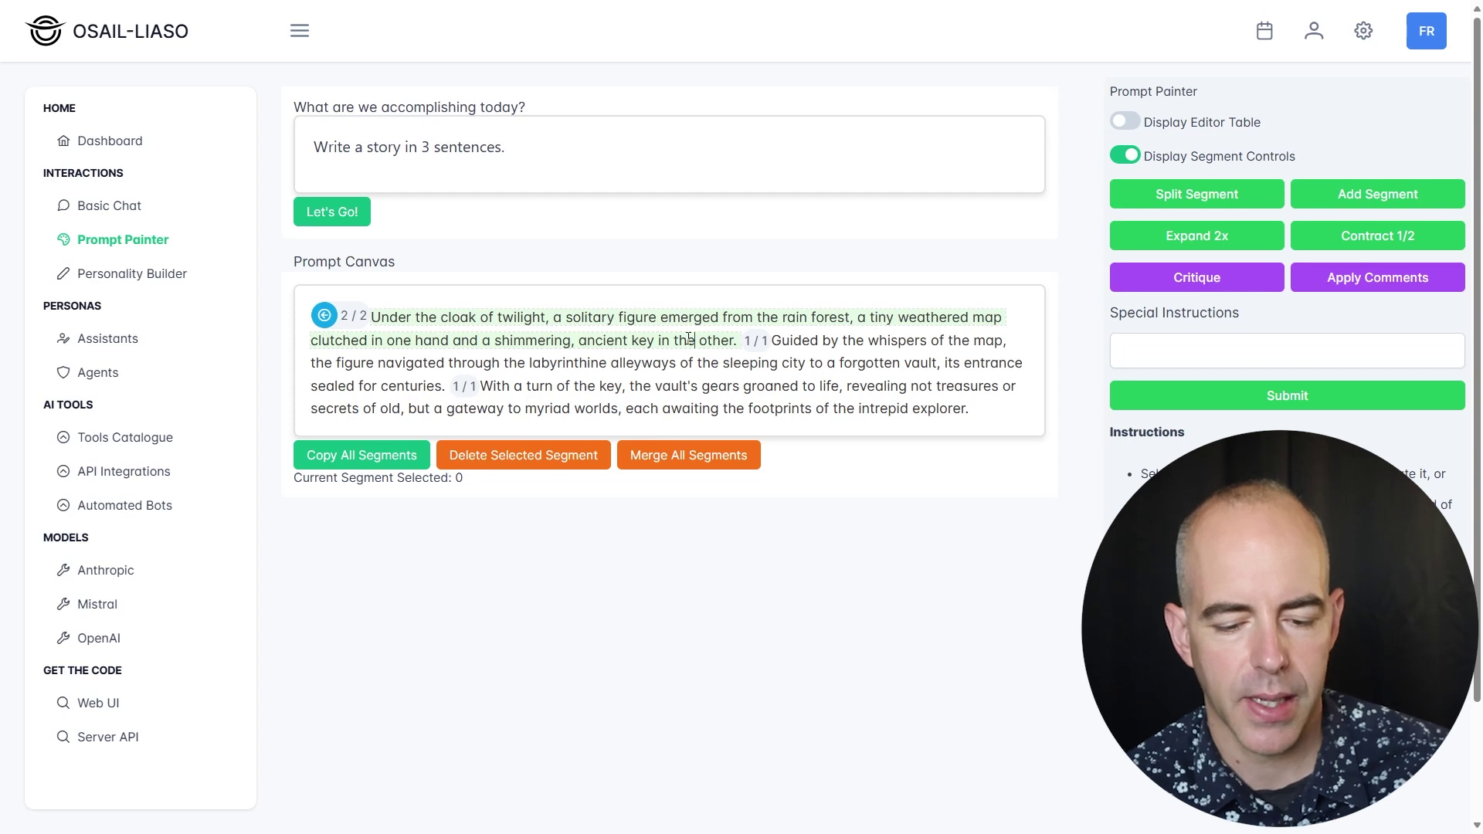
left_click(820, 339)
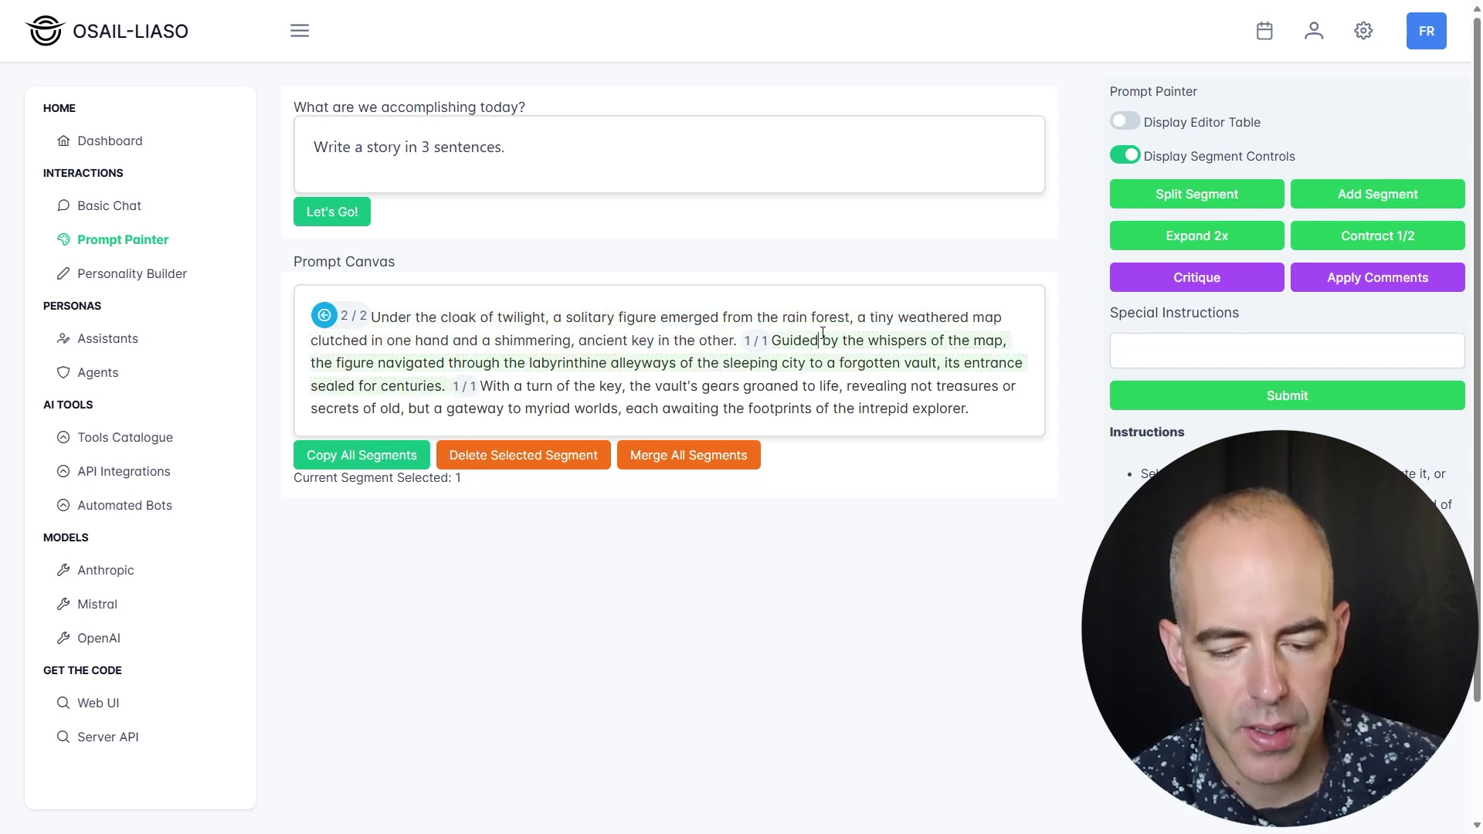
left_click(666, 395)
left_click(666, 363)
left_click(665, 324)
left_click(811, 341)
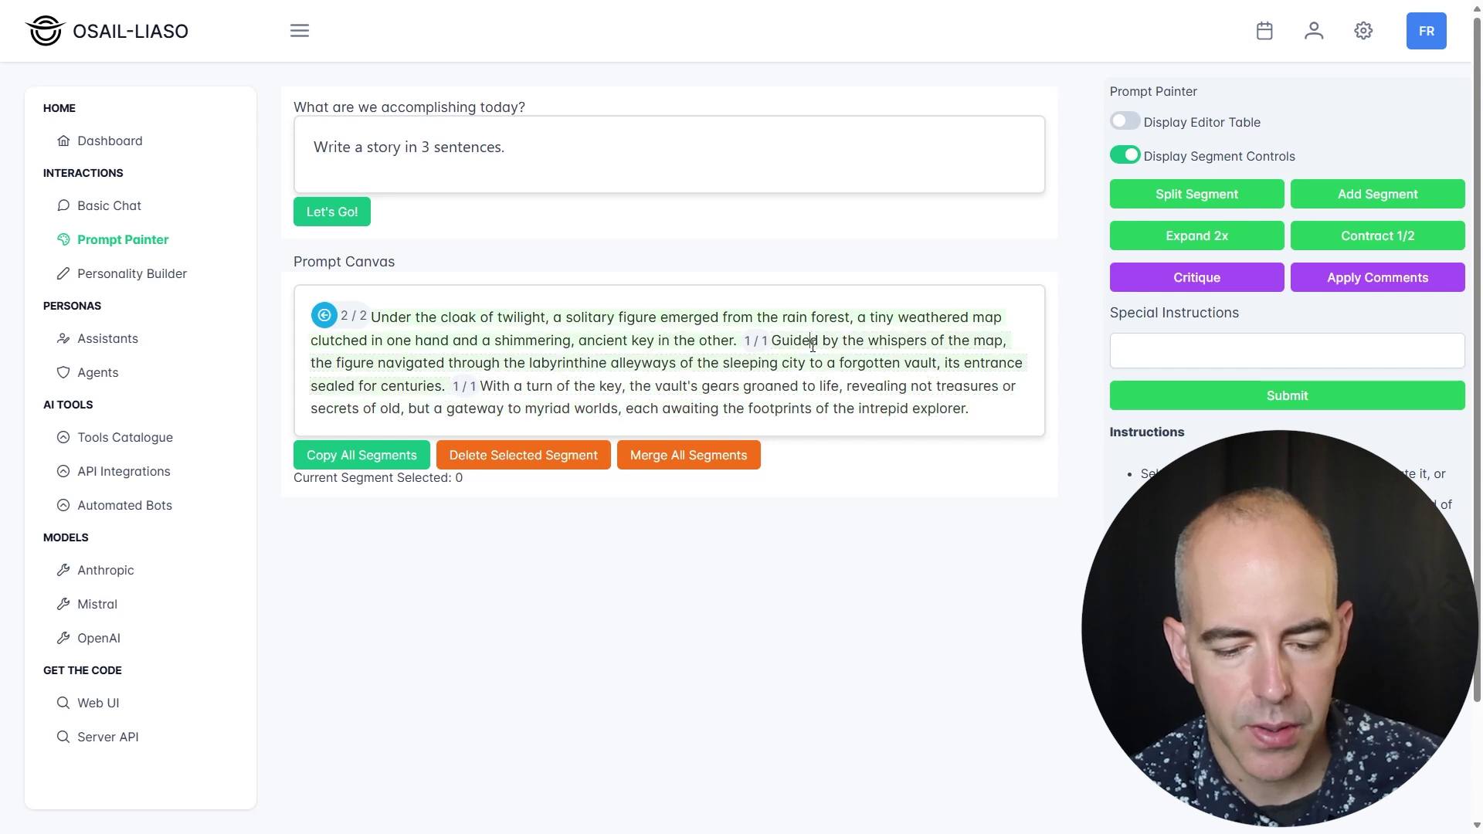
Run a critique on the first segment and expand its list of comments
left_click(382, 319)
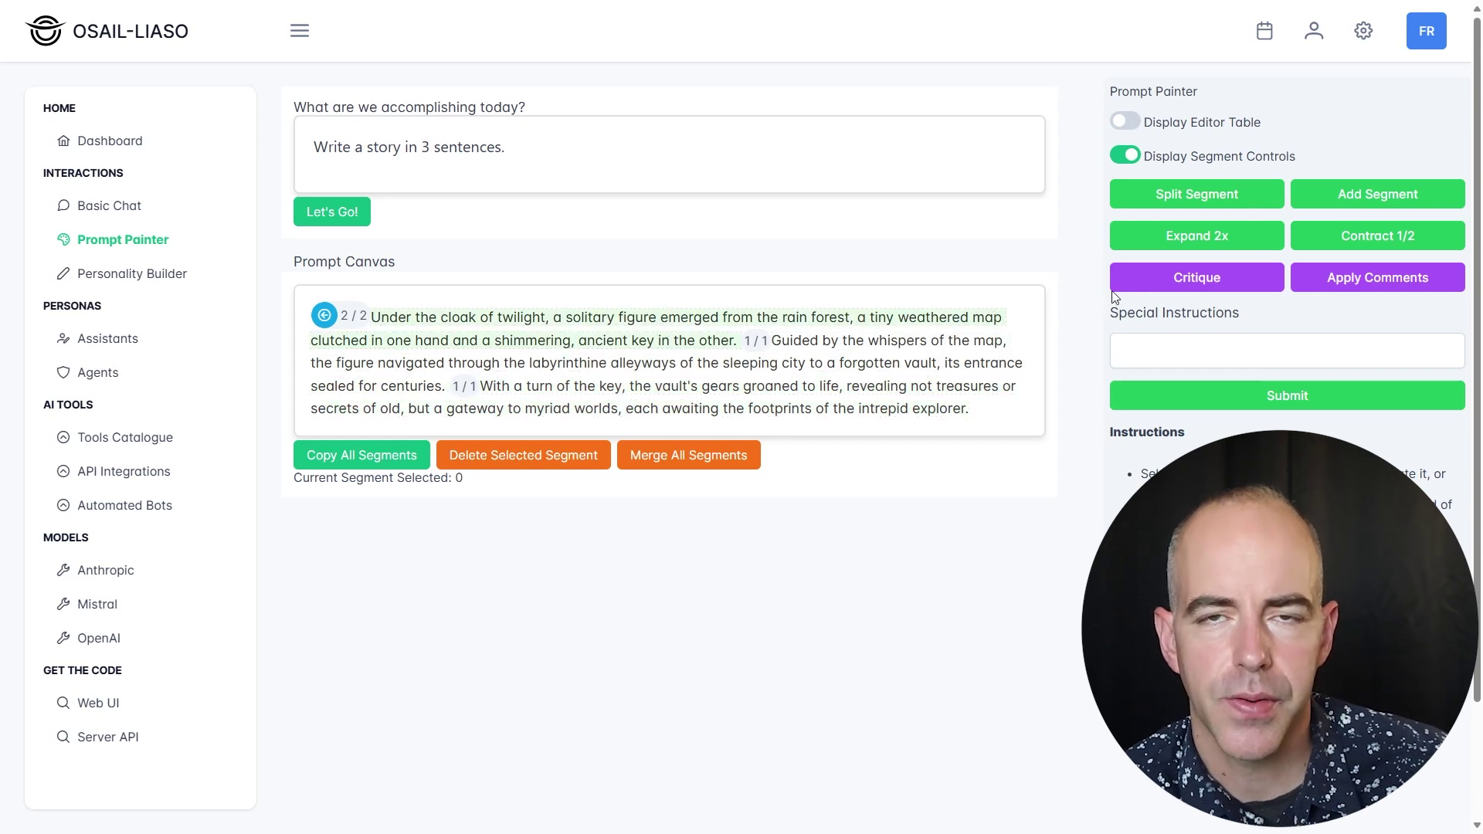
left_click(1148, 285)
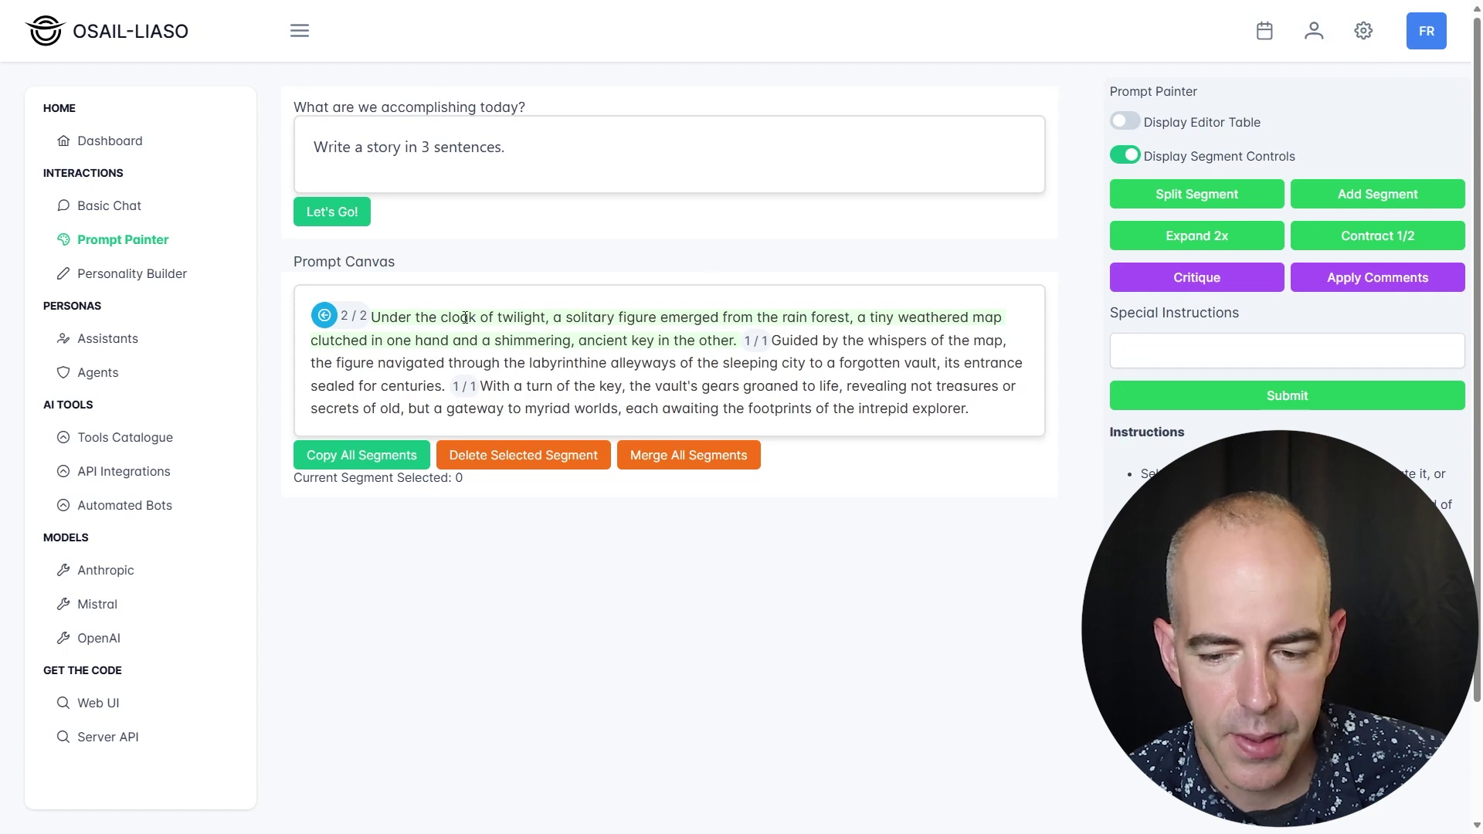
left_click(386, 317)
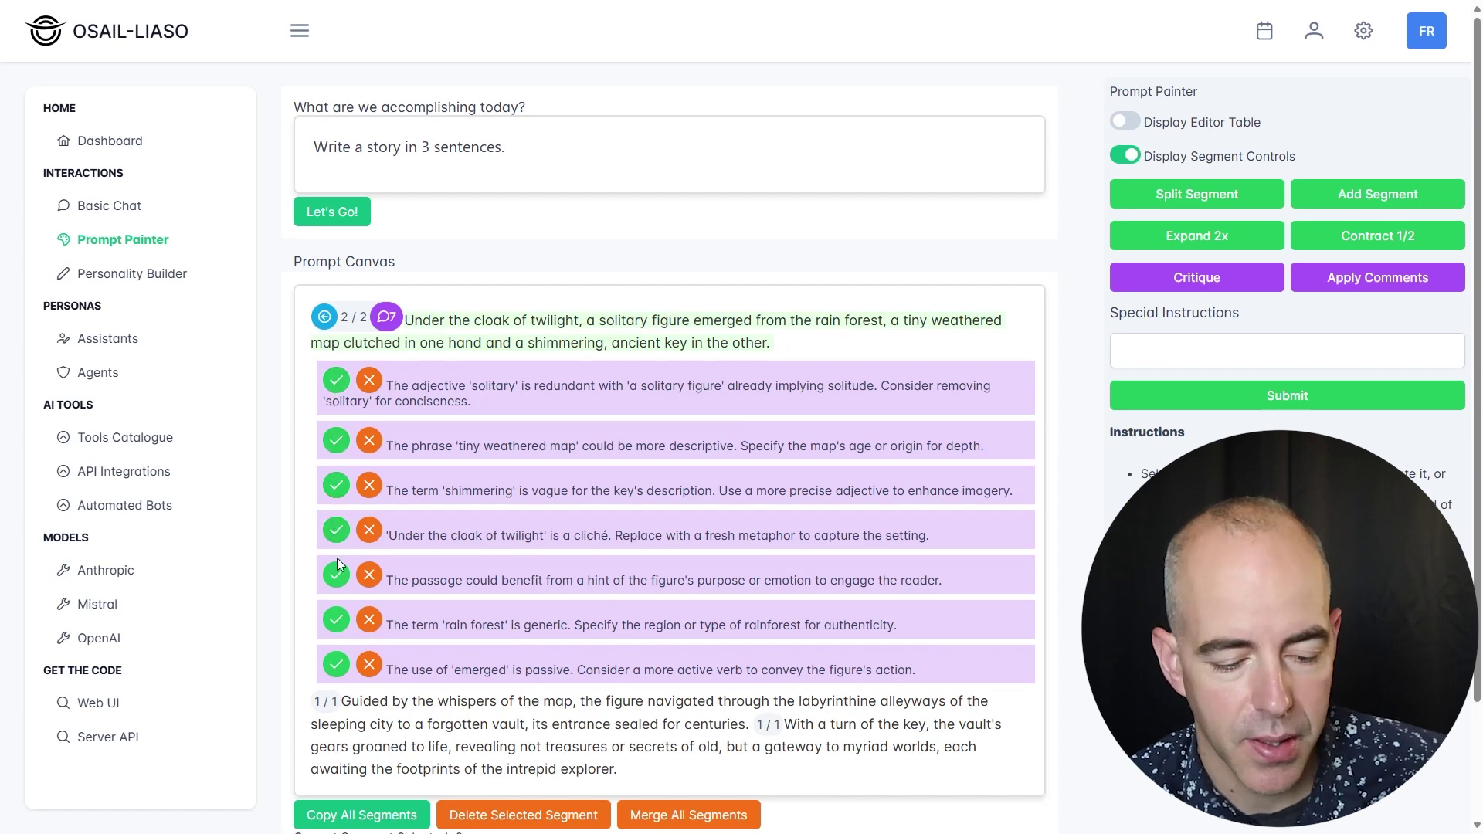
Apply the comment about removing 'solitary' and compare the revised first segment with its previous version
left_click(336, 380)
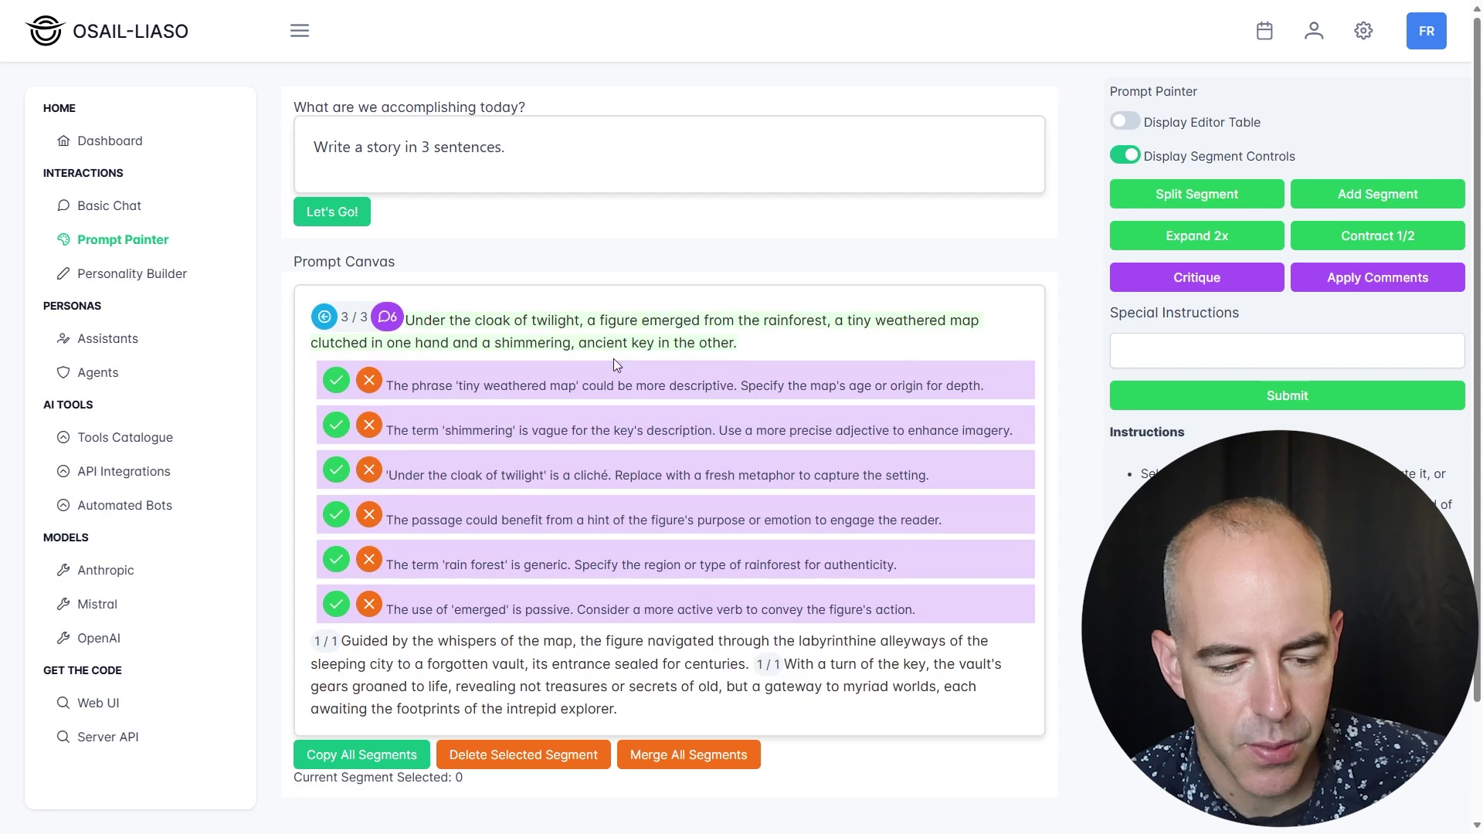
left_click(324, 318)
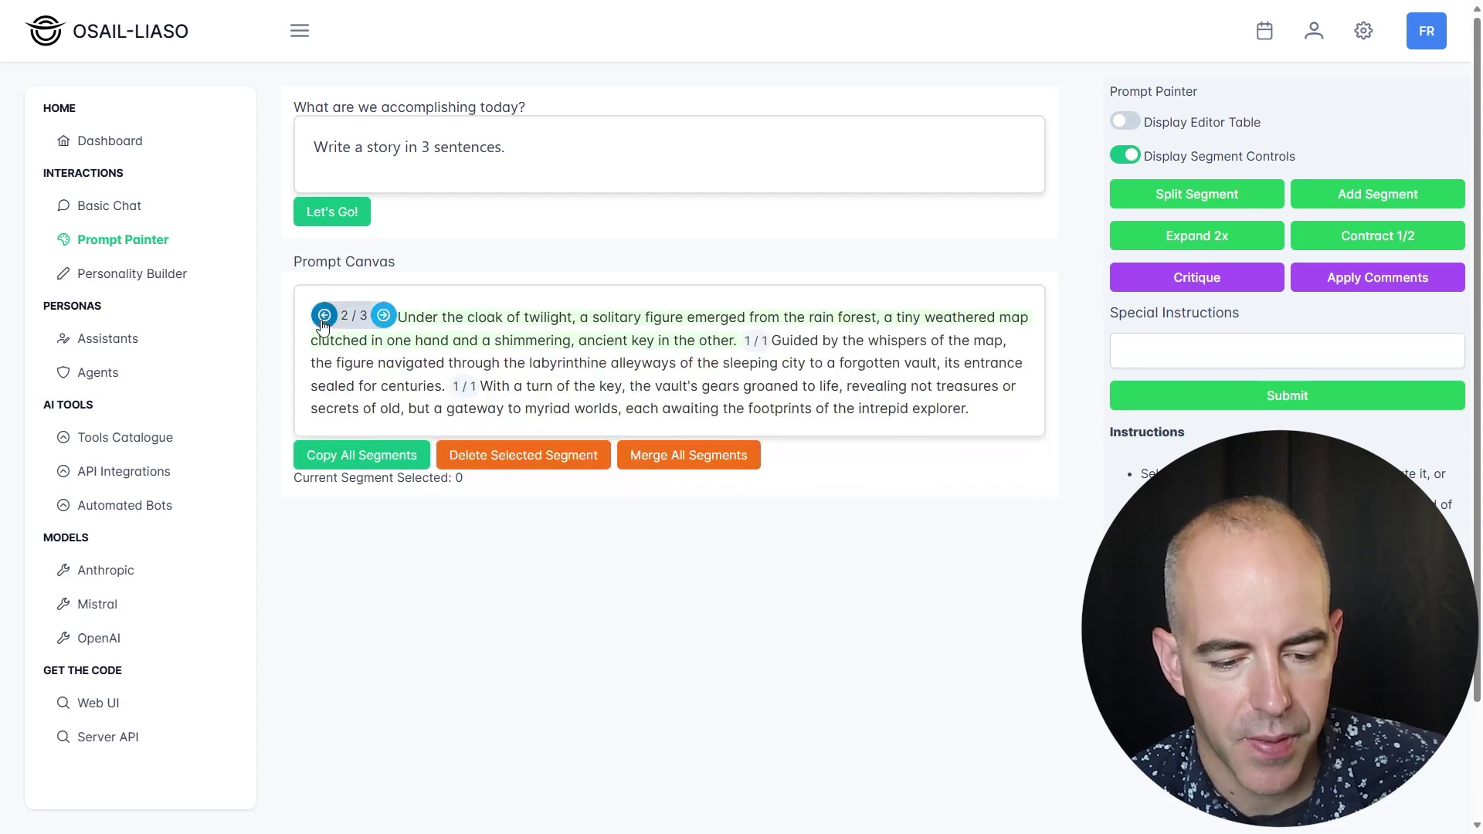
left_click(384, 317)
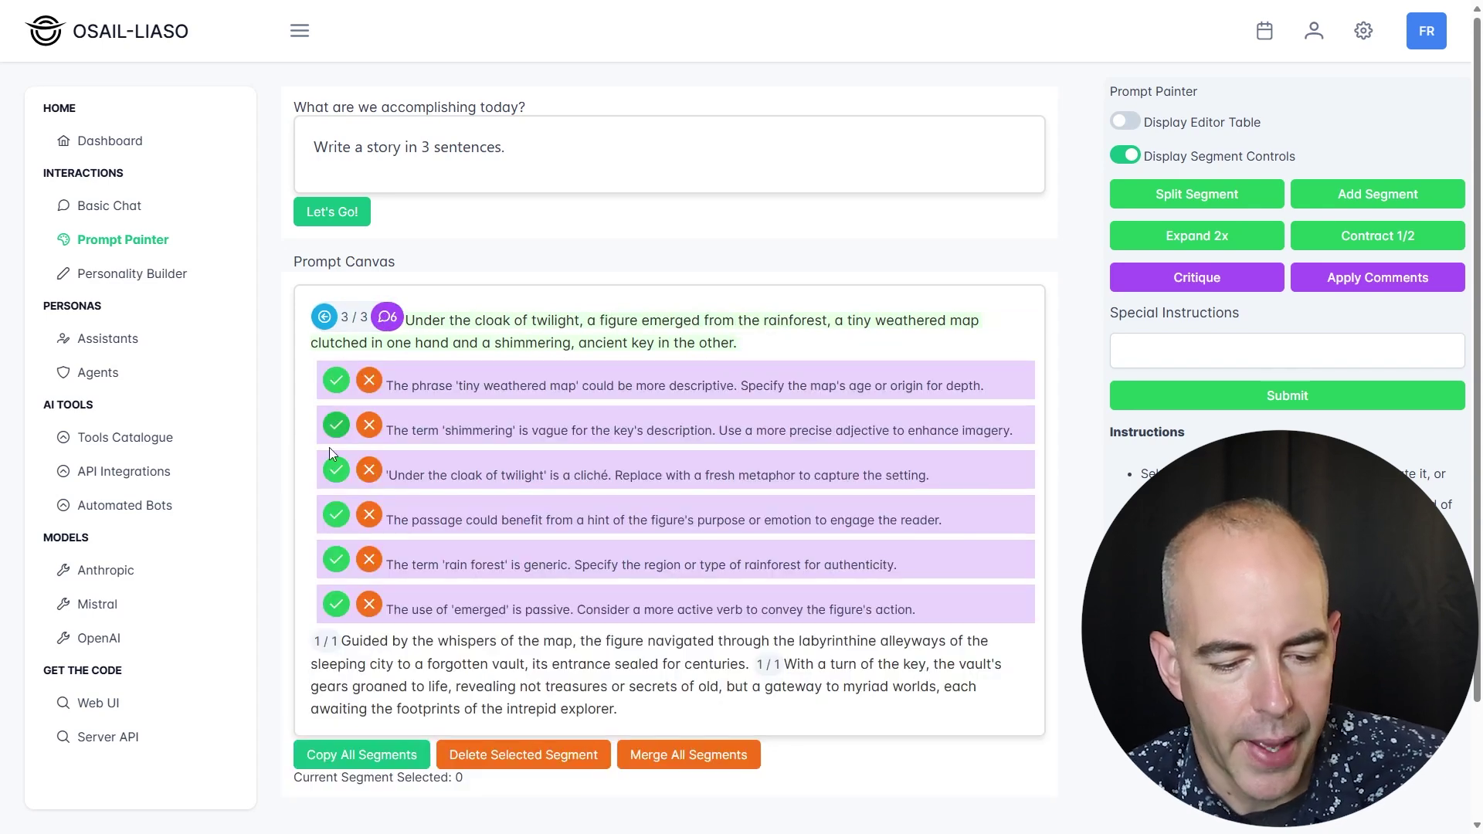
Apply the comment about specifying the map's age or origin, and apply all the remaining comments together
left_click(335, 382)
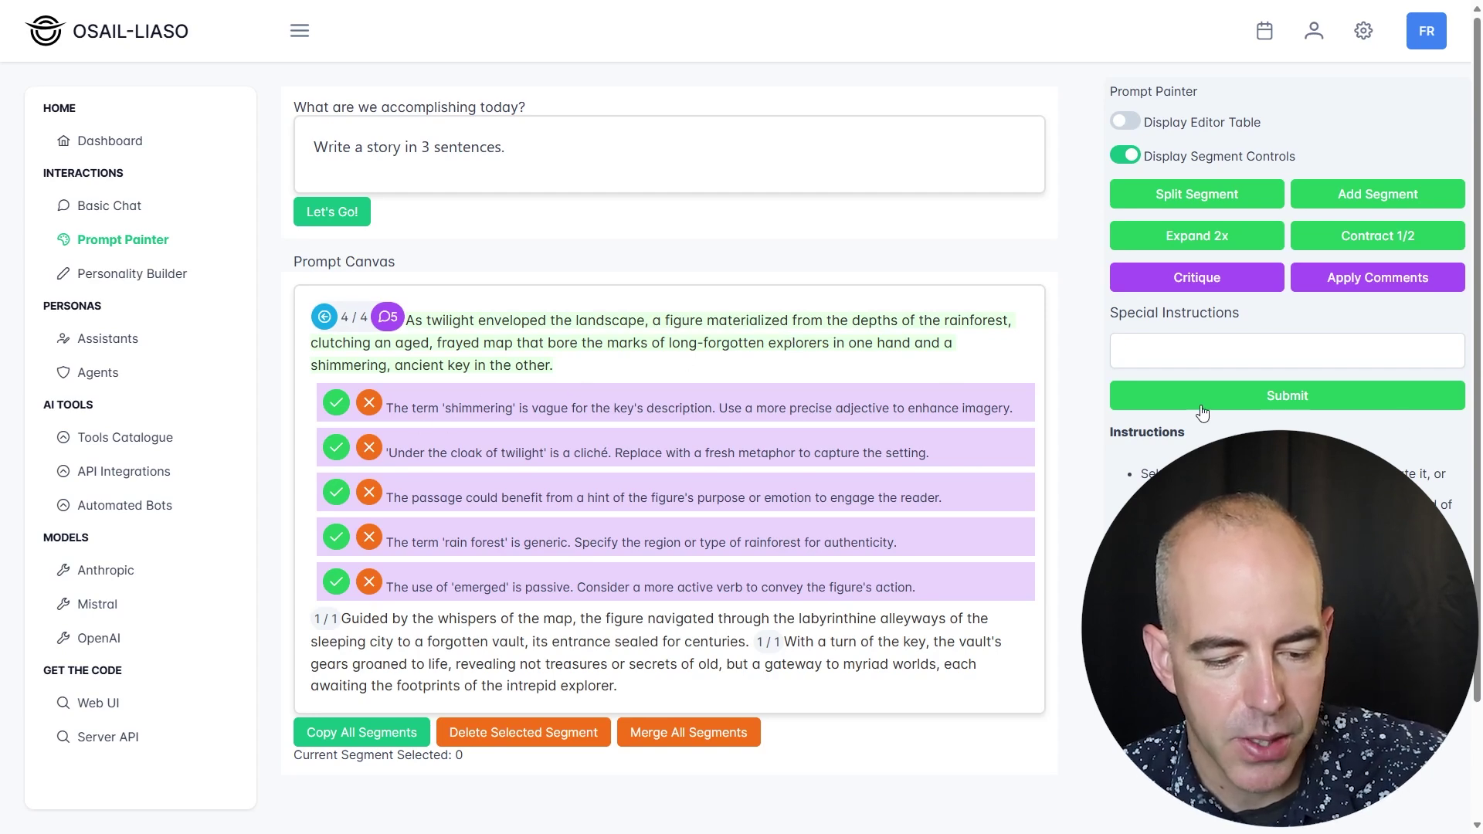
left_click(1344, 279)
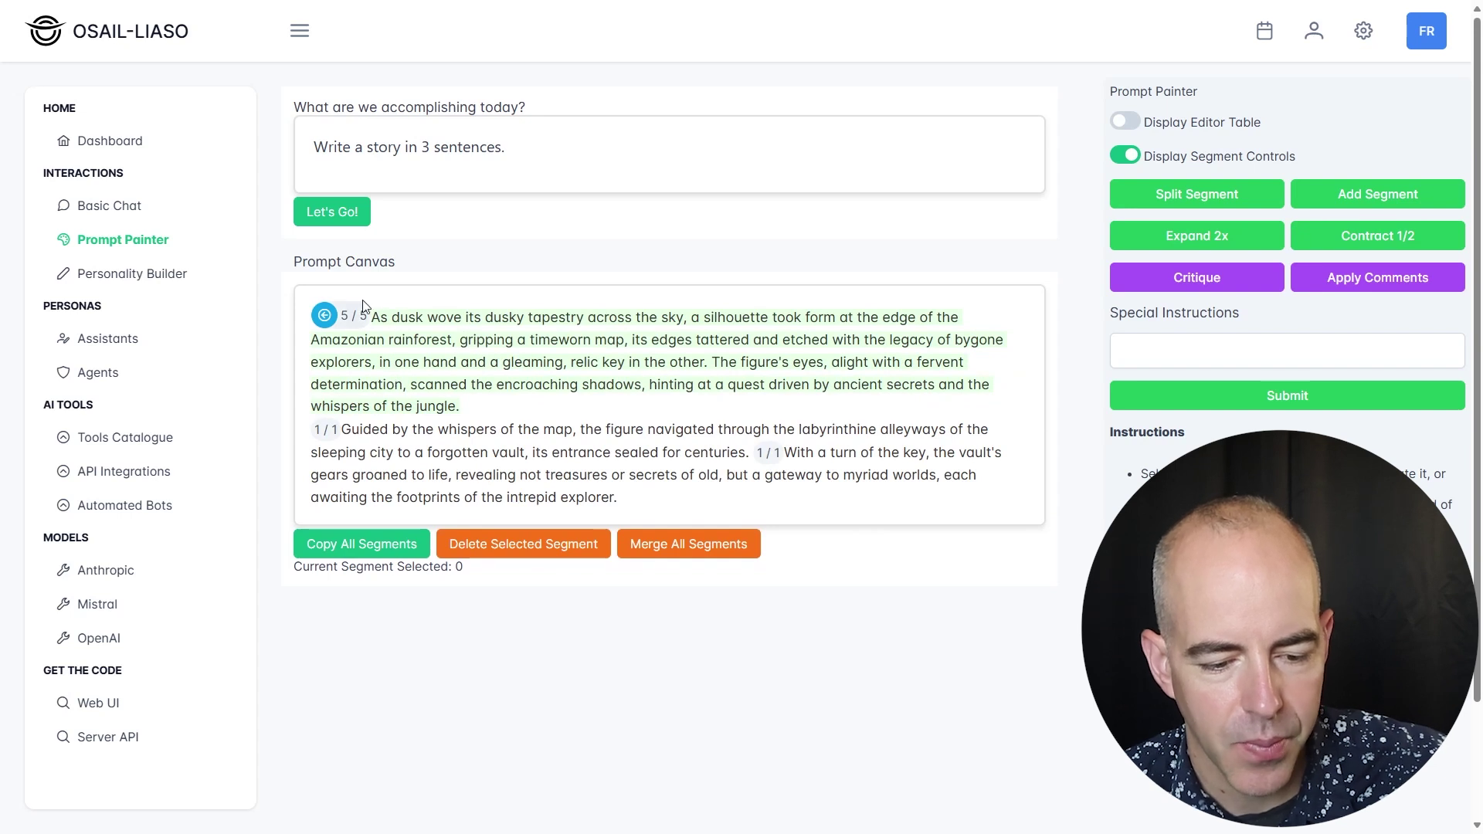
Step through the first segment's version history from the original to the latest text
left_click(324, 317)
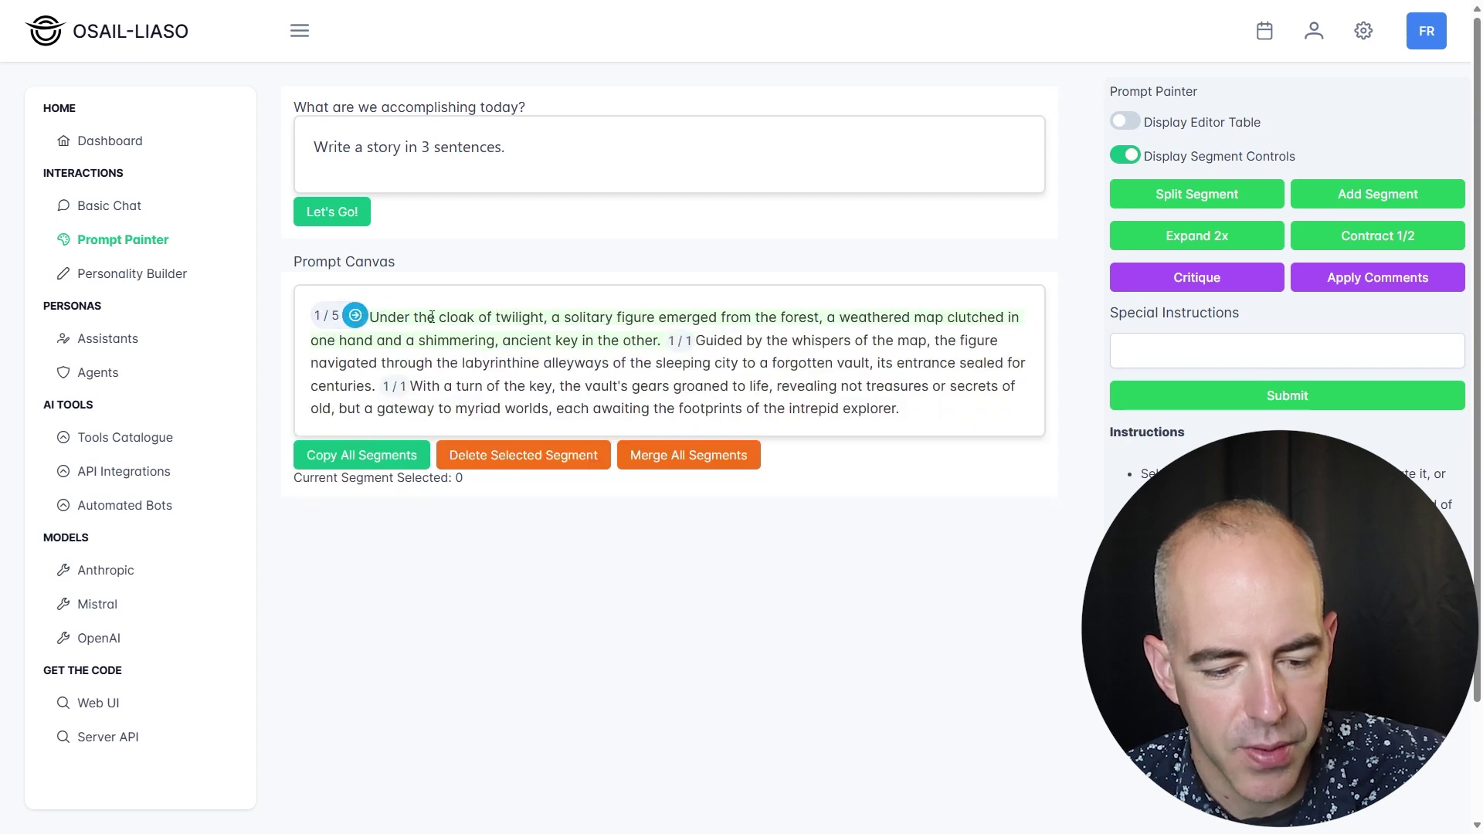
left_click(356, 315)
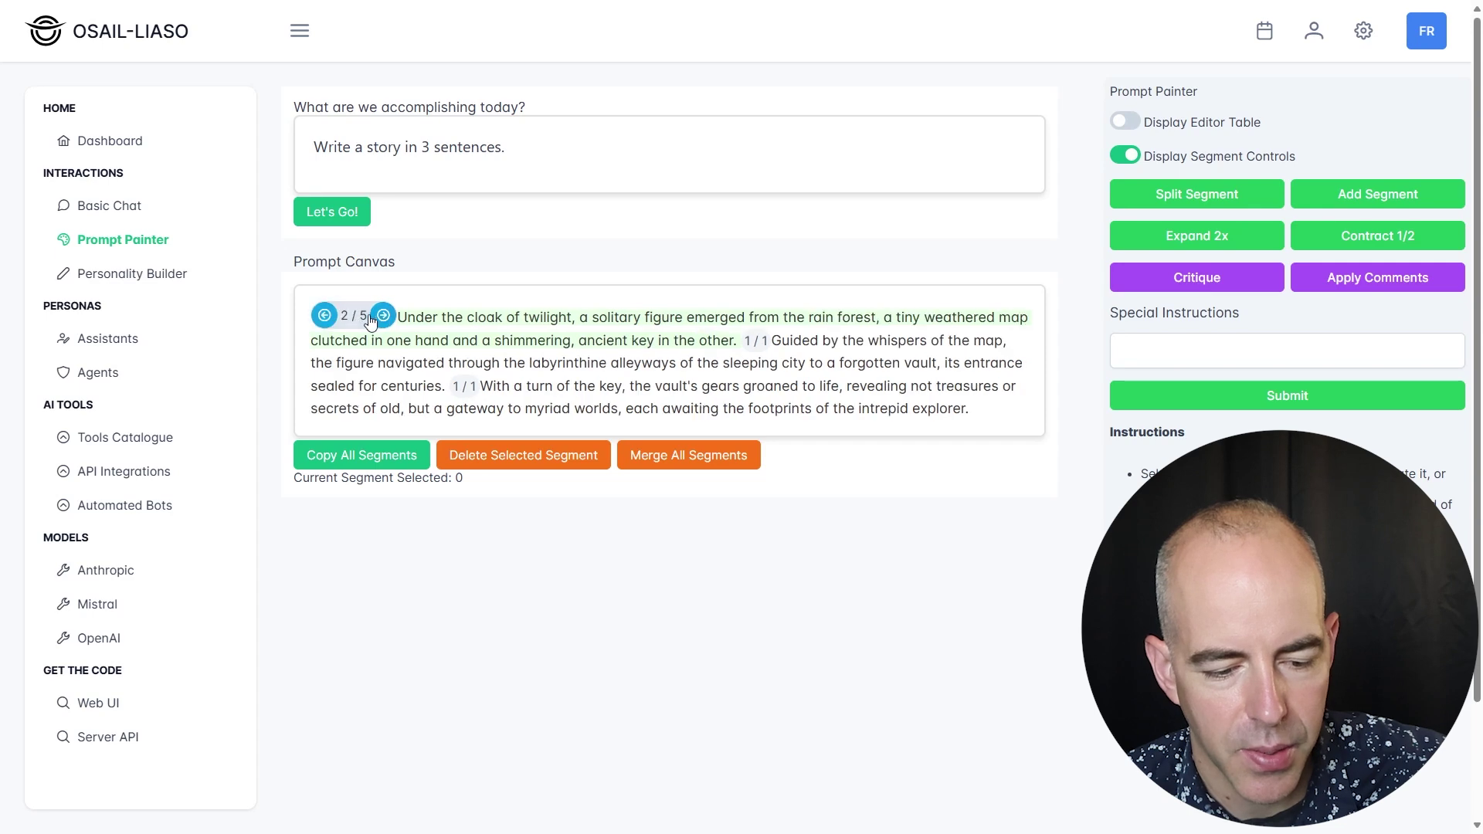
left_click(383, 317)
left_click(384, 318)
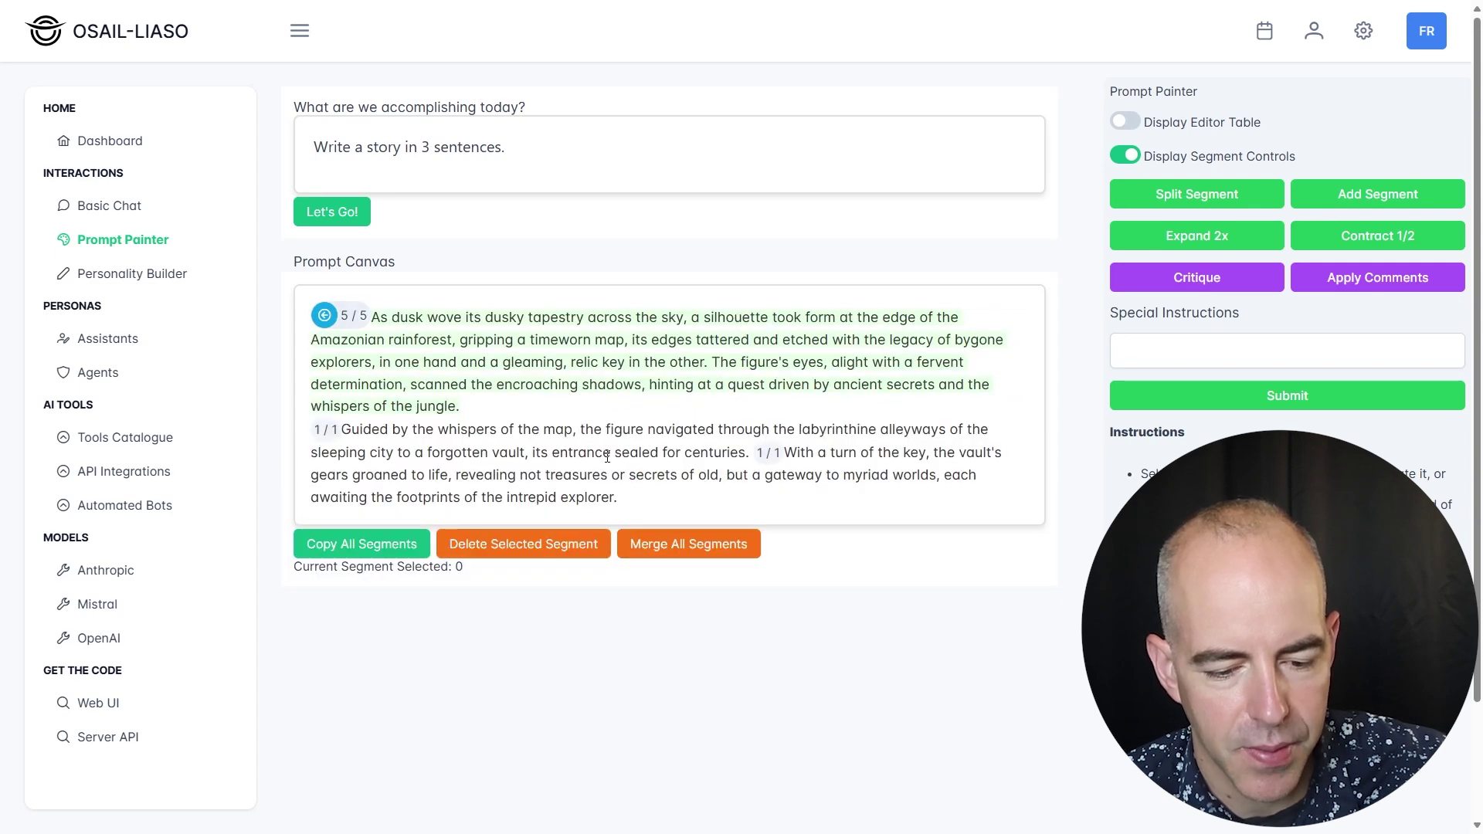
Critique the revised first segment again and apply all of its new comments
left_click(1197, 278)
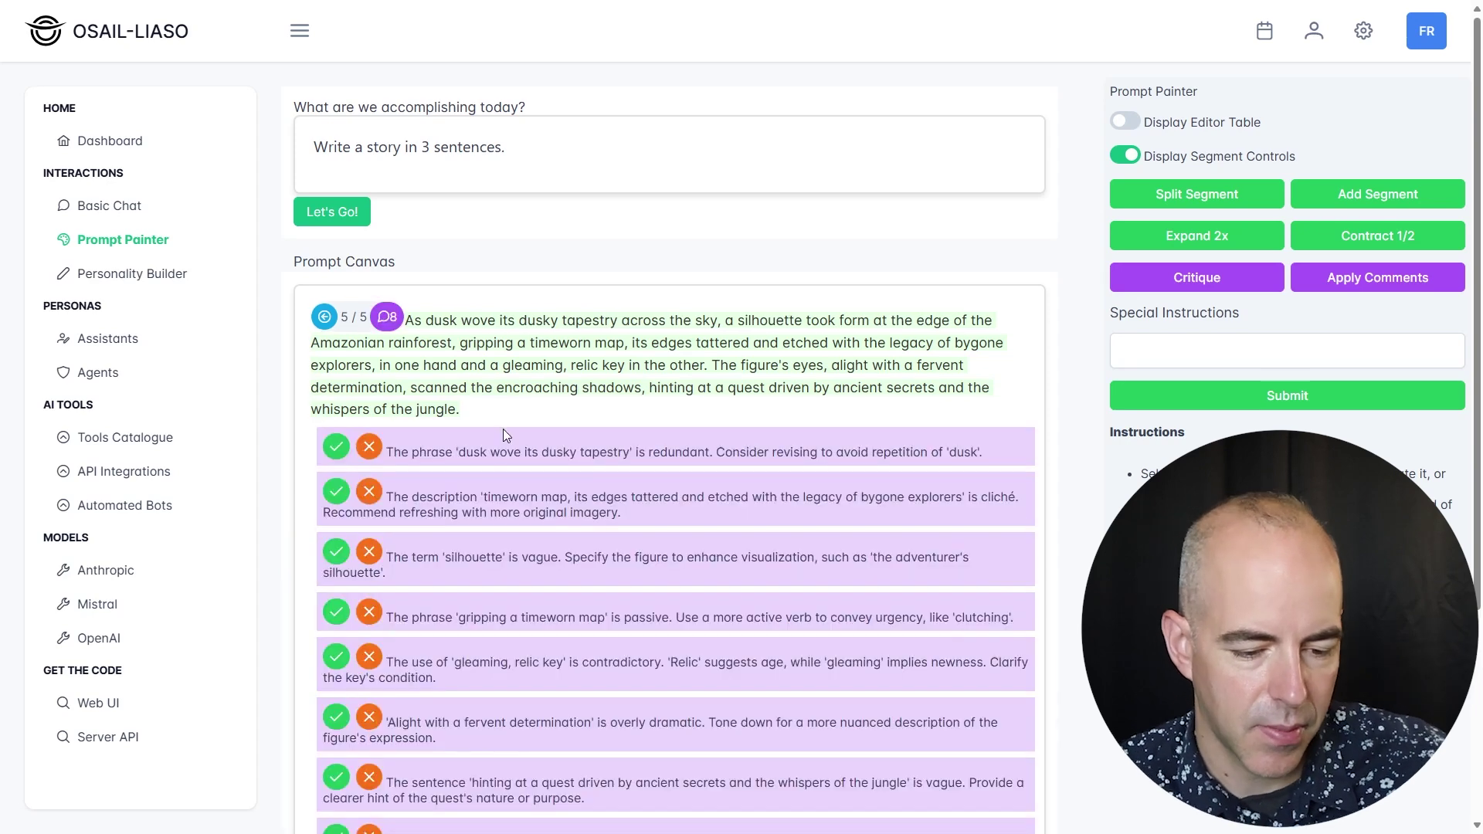
scroll(508, 429, "down", 1)
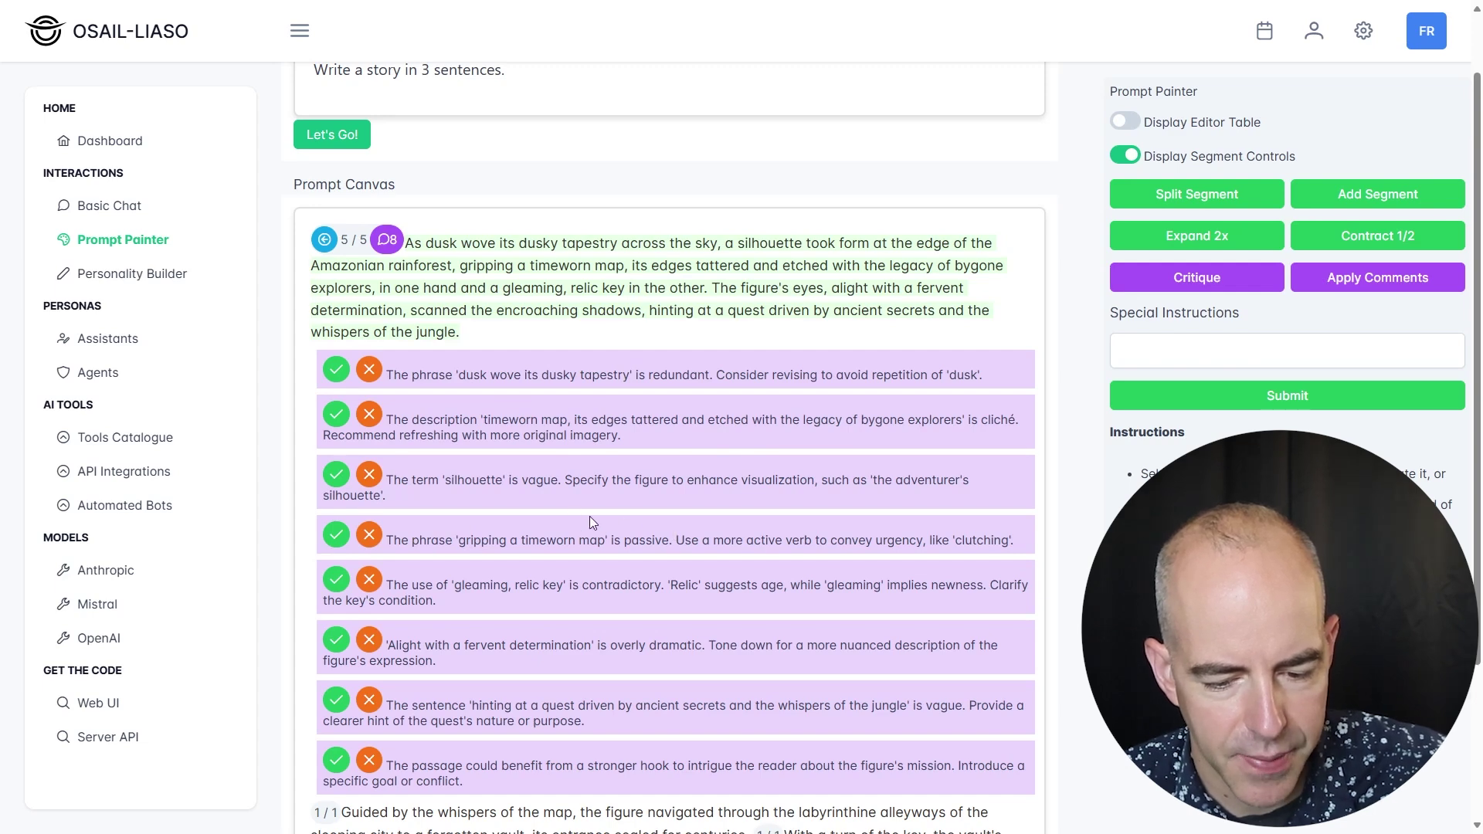
left_click(334, 372)
left_click(1421, 277)
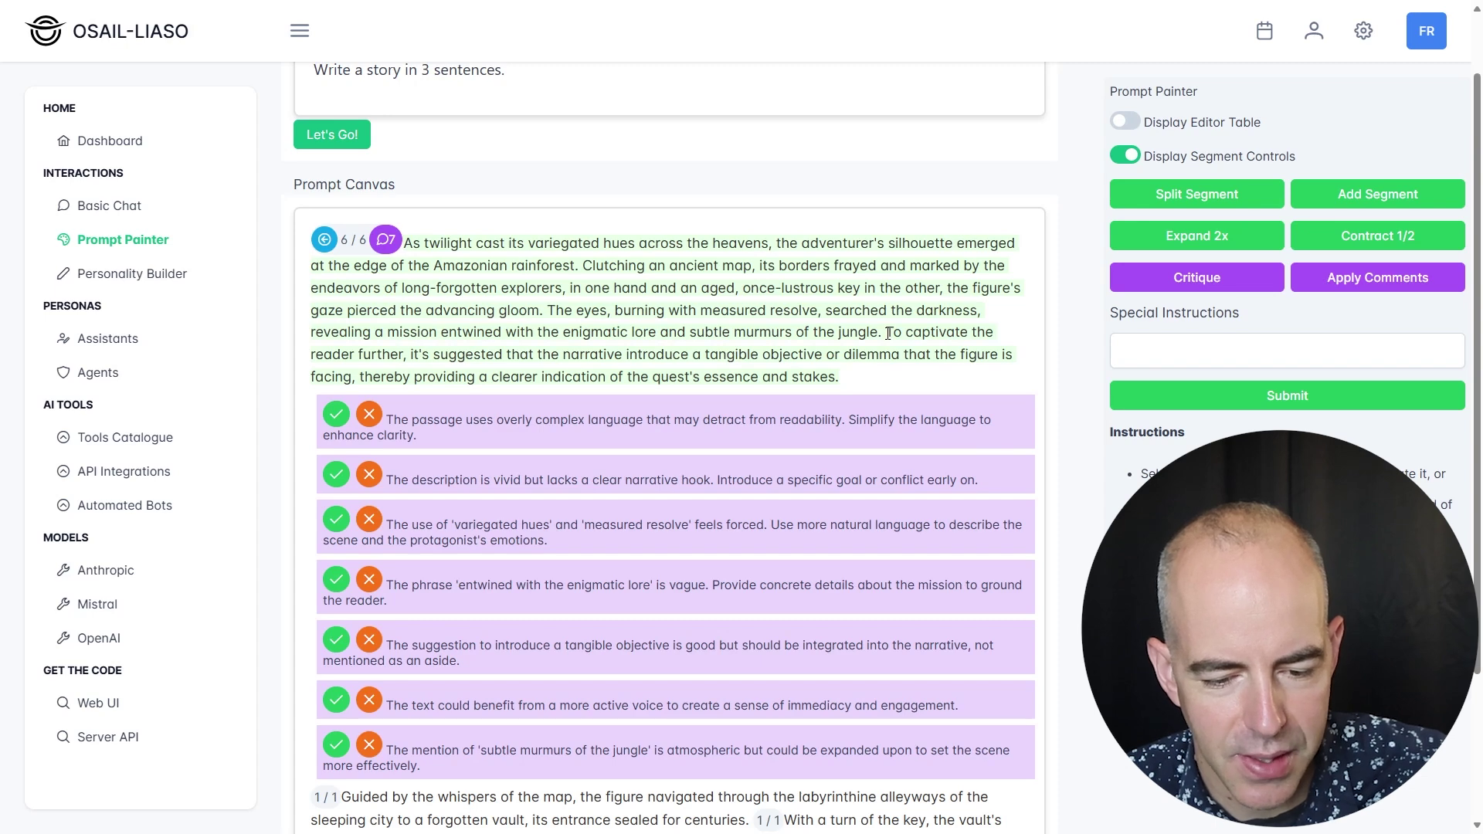
Delete the first segment's closing sentence beginning "To captivate the reader further" and apply the comment on 'variegated hues' and 'measured resolve'
left_click_drag(889, 333, 842, 376)
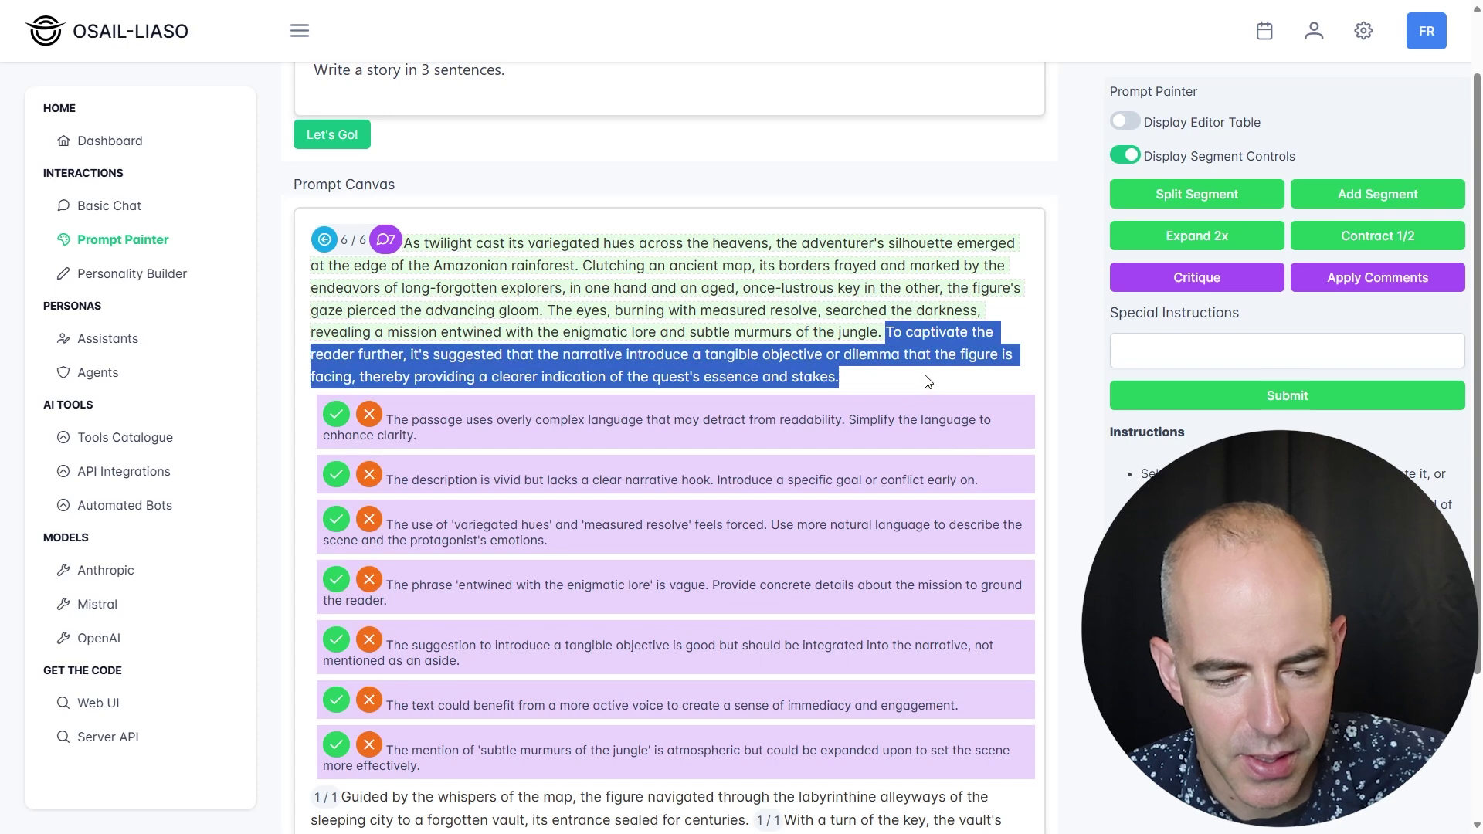
key("BackSpace")
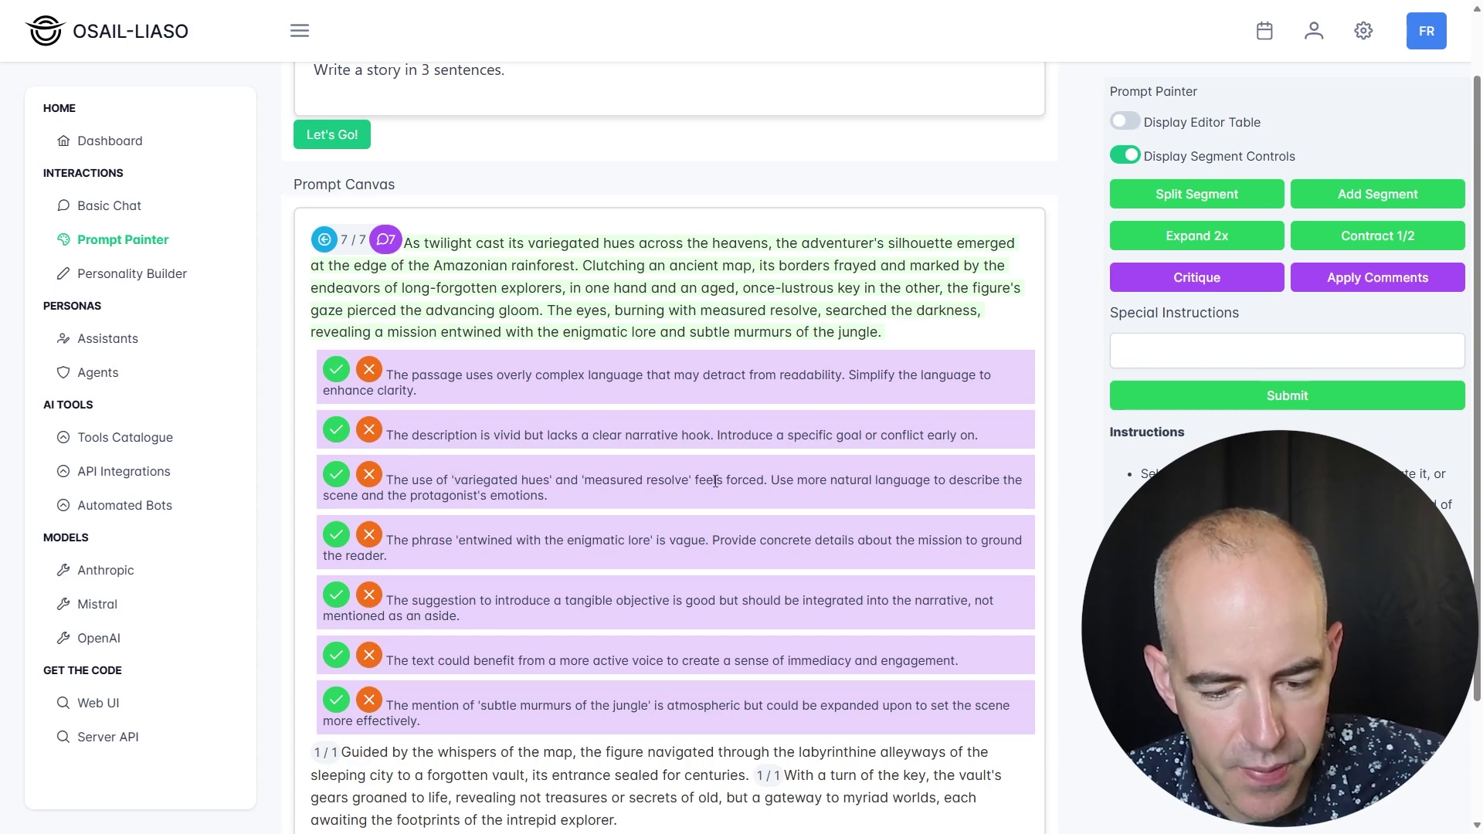
left_click(336, 475)
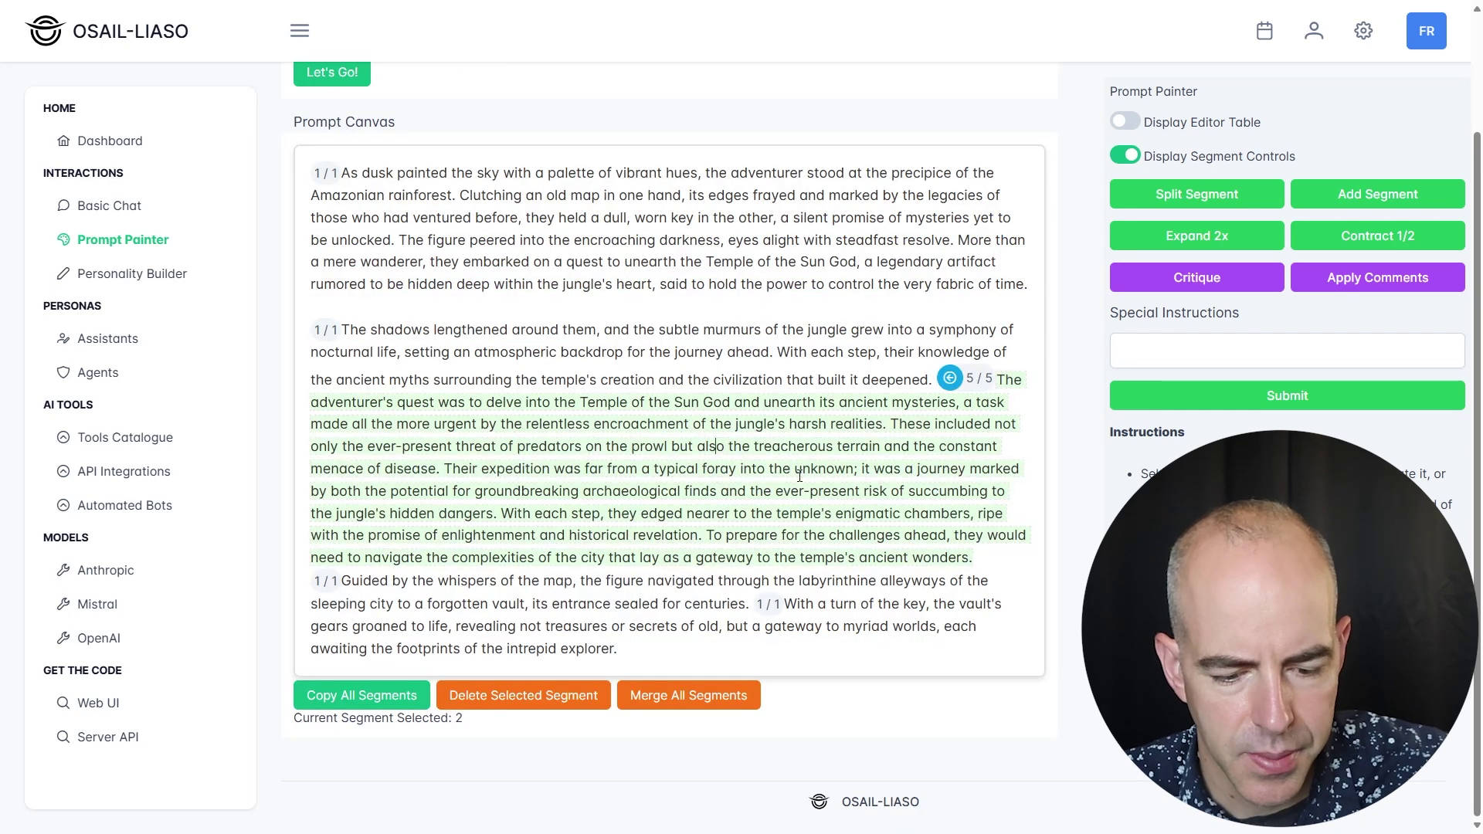
left_click(864, 492)
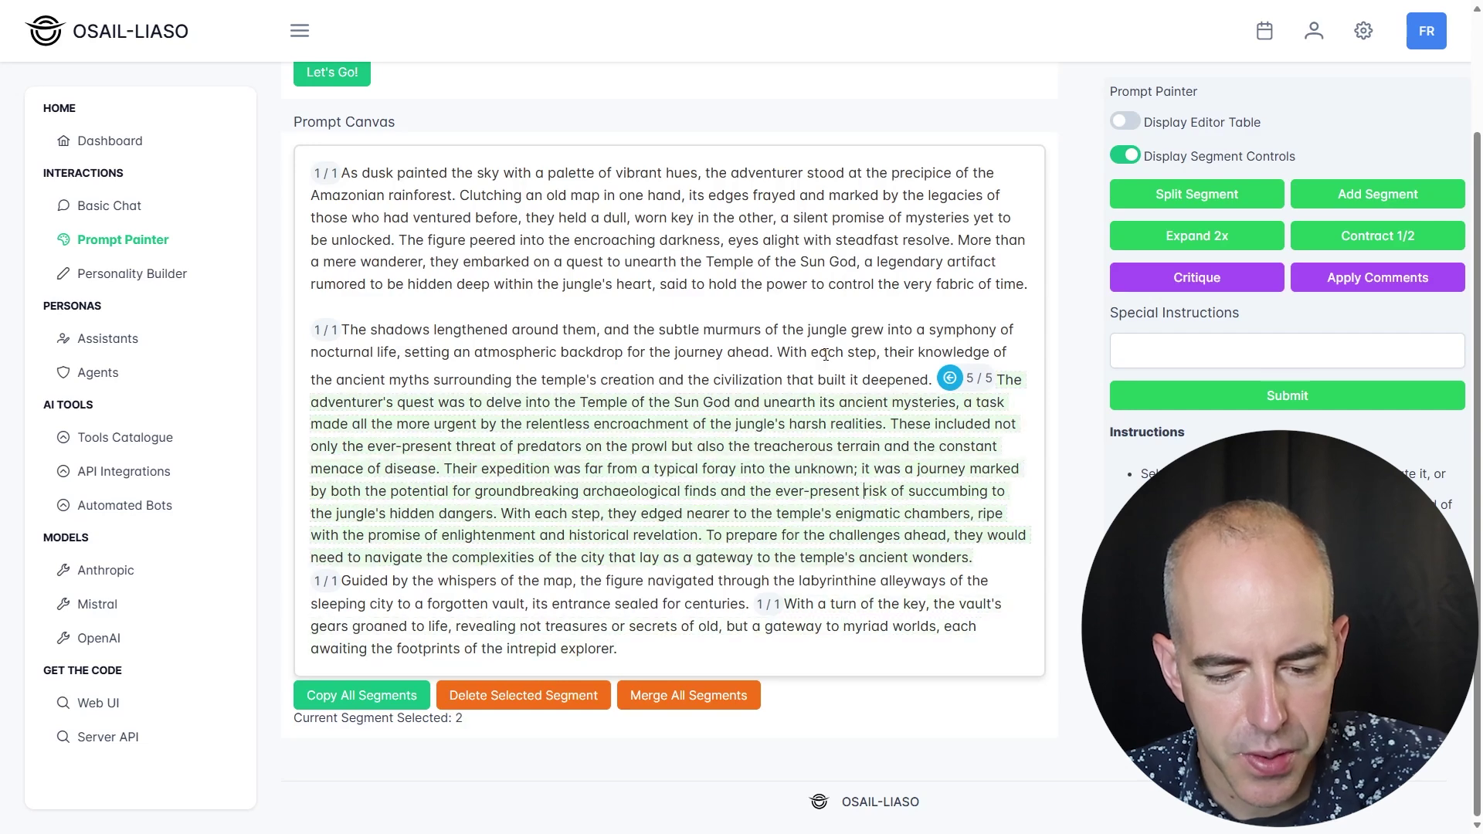
Step back through the third segment's version history from the latest text to its second version
left_click(974, 390)
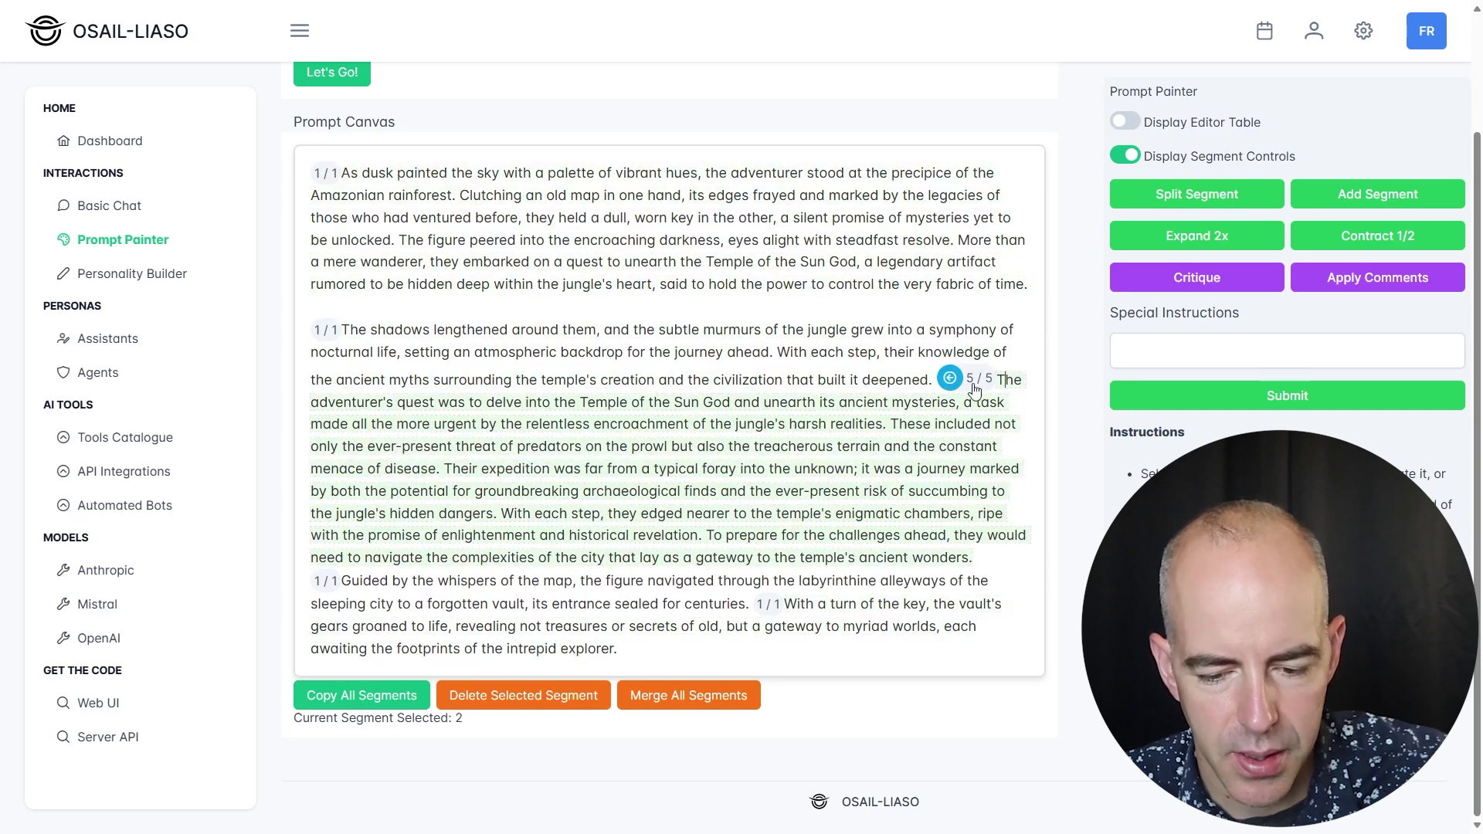
left_click(949, 377)
left_click(325, 400)
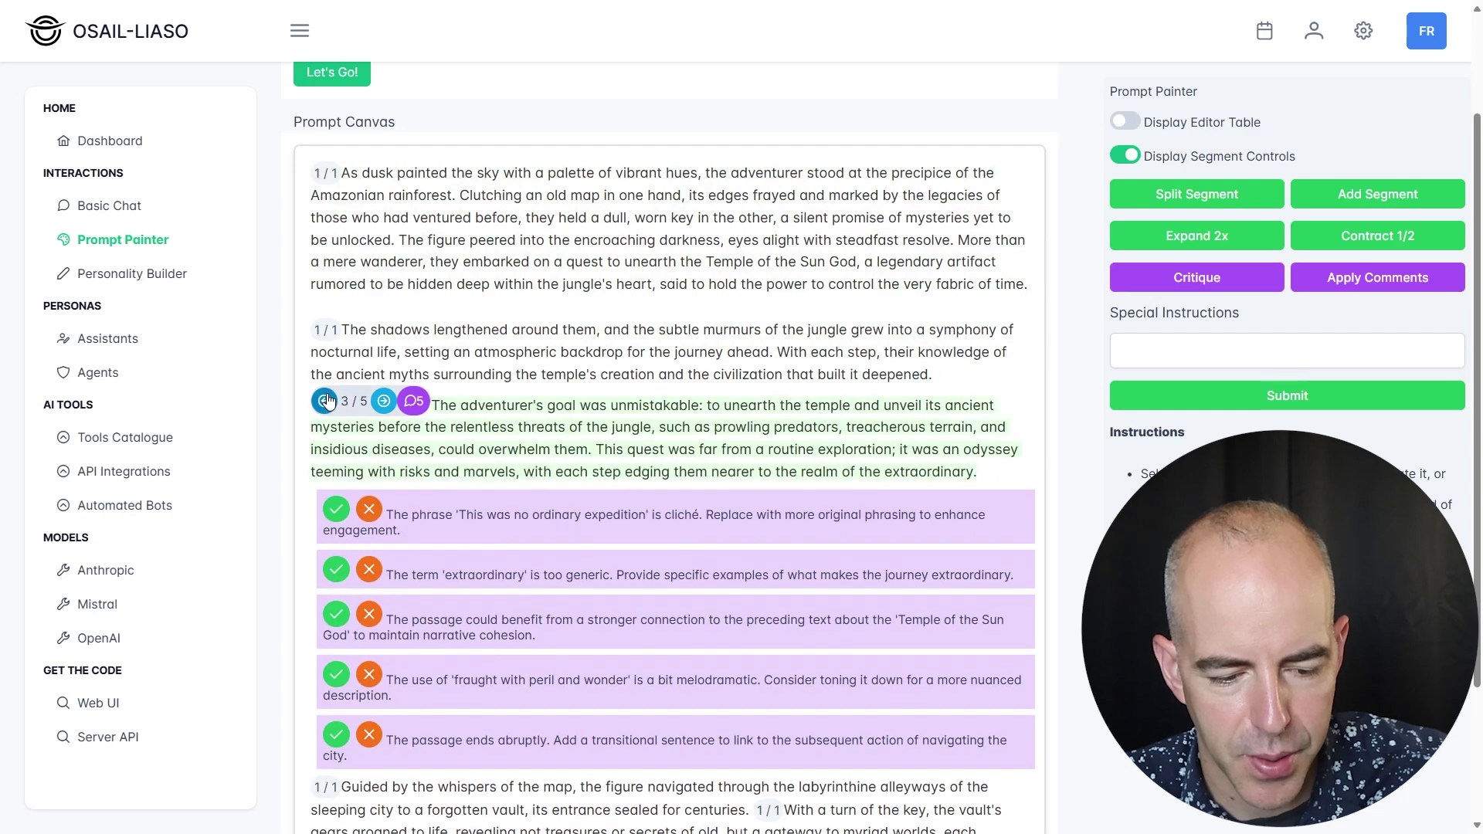
left_click(325, 401)
Replace the story prompt with "Write a technical spec for a JavaScript application using vue 3.x and node.js as the backend."
scroll(643, 506, "up", 2)
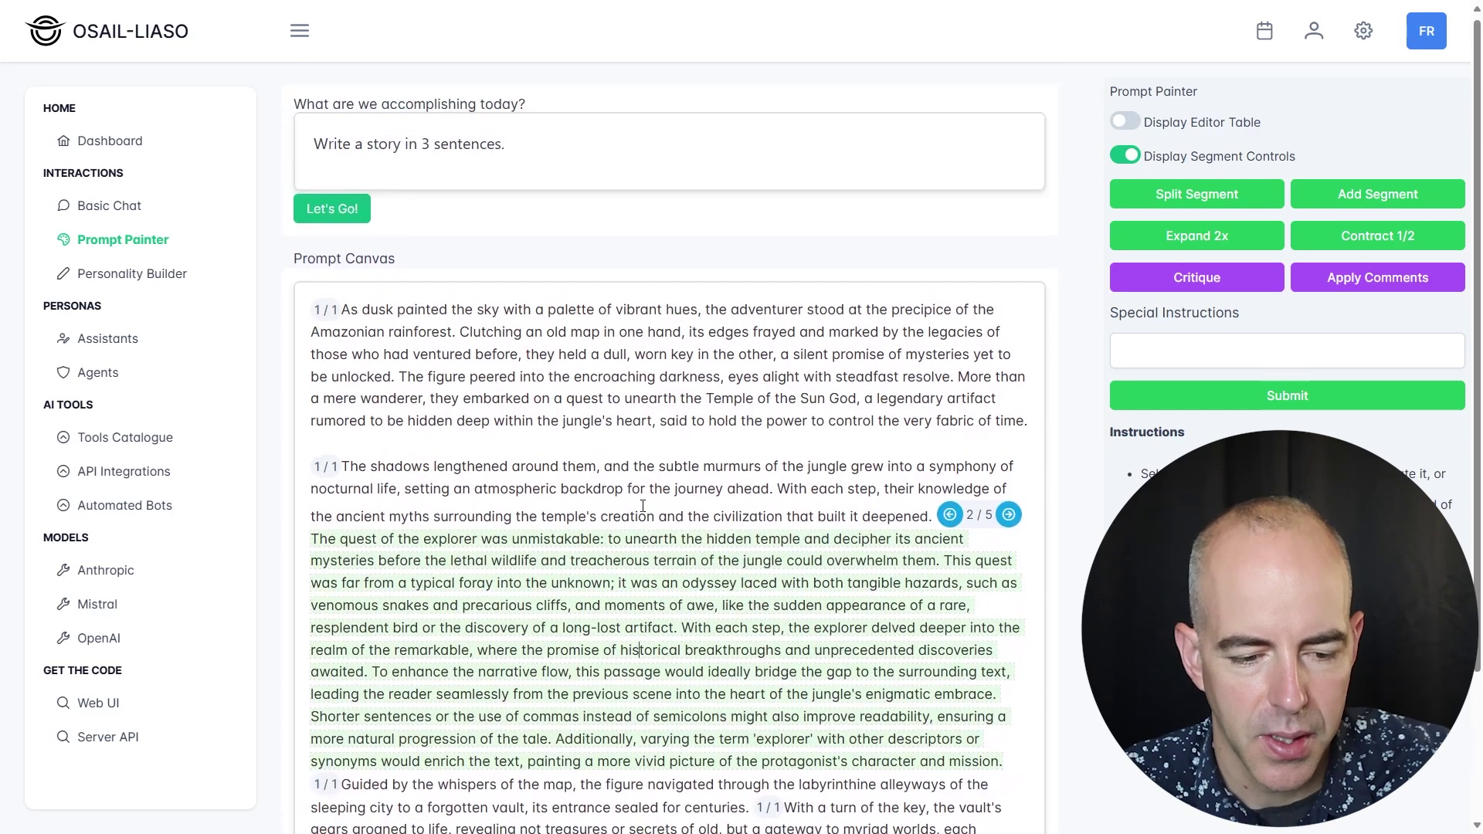
left_click(518, 151)
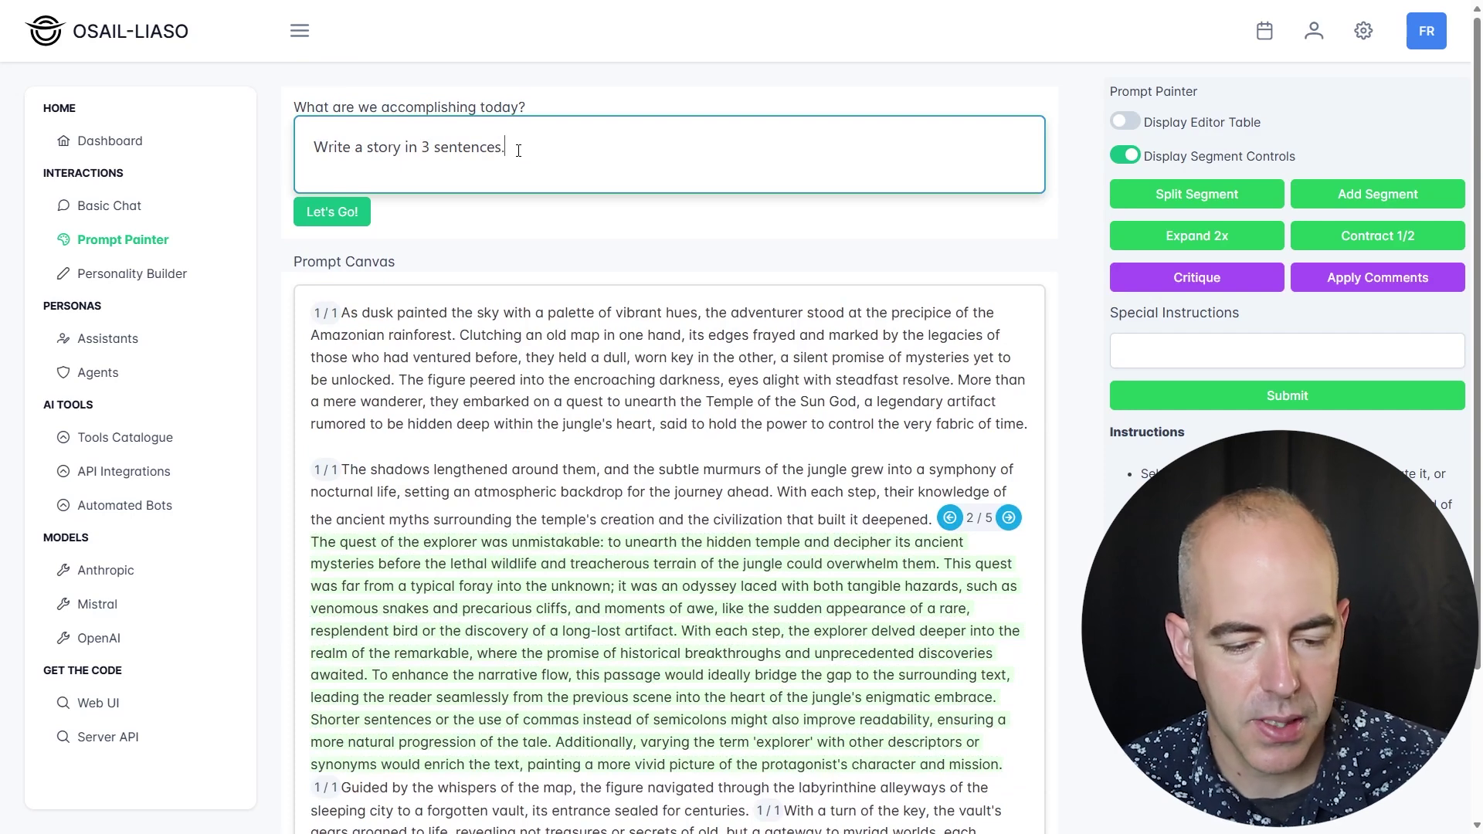
triple_click(518, 150)
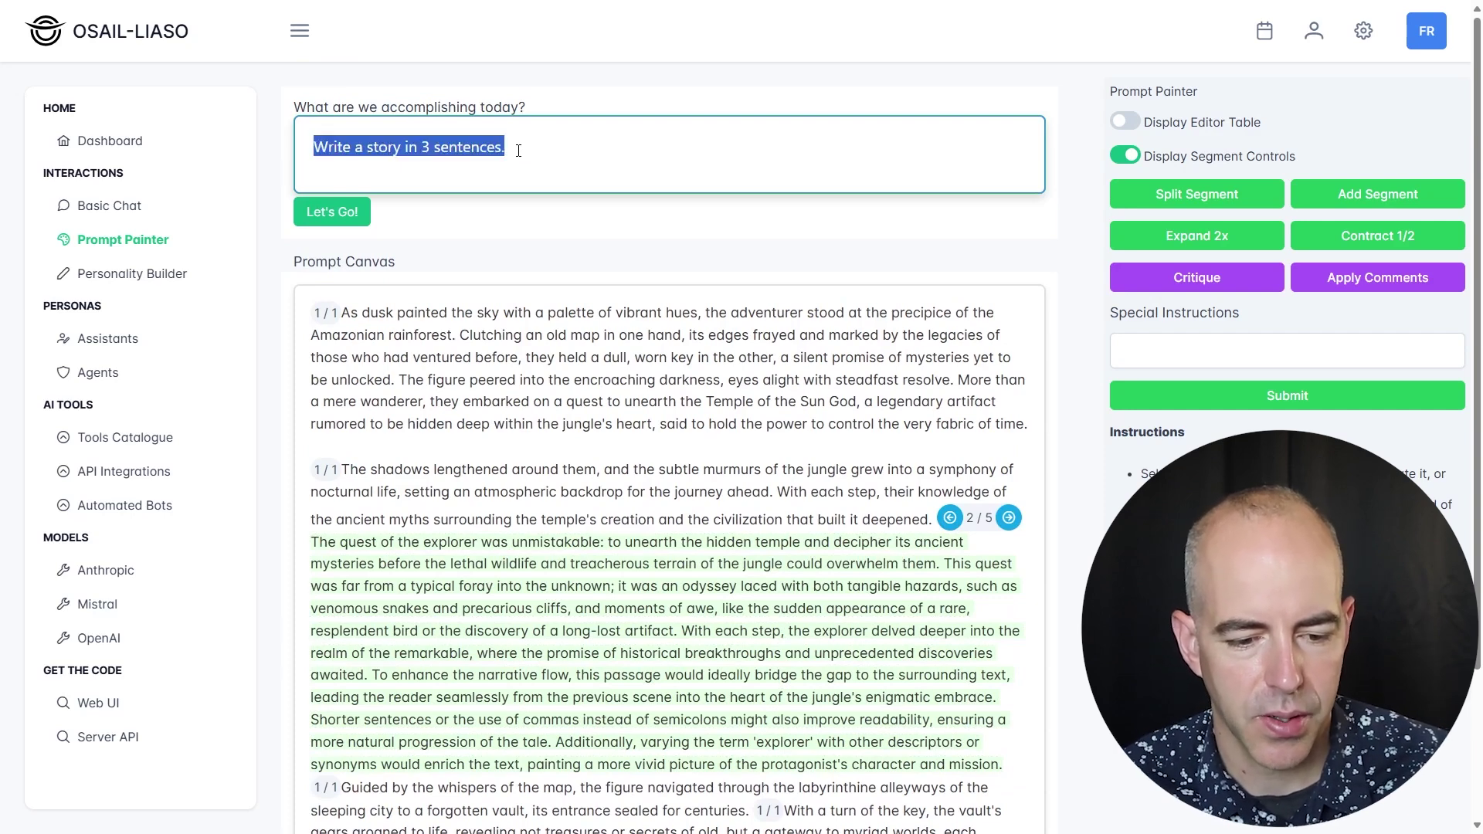
key("BackSpace")
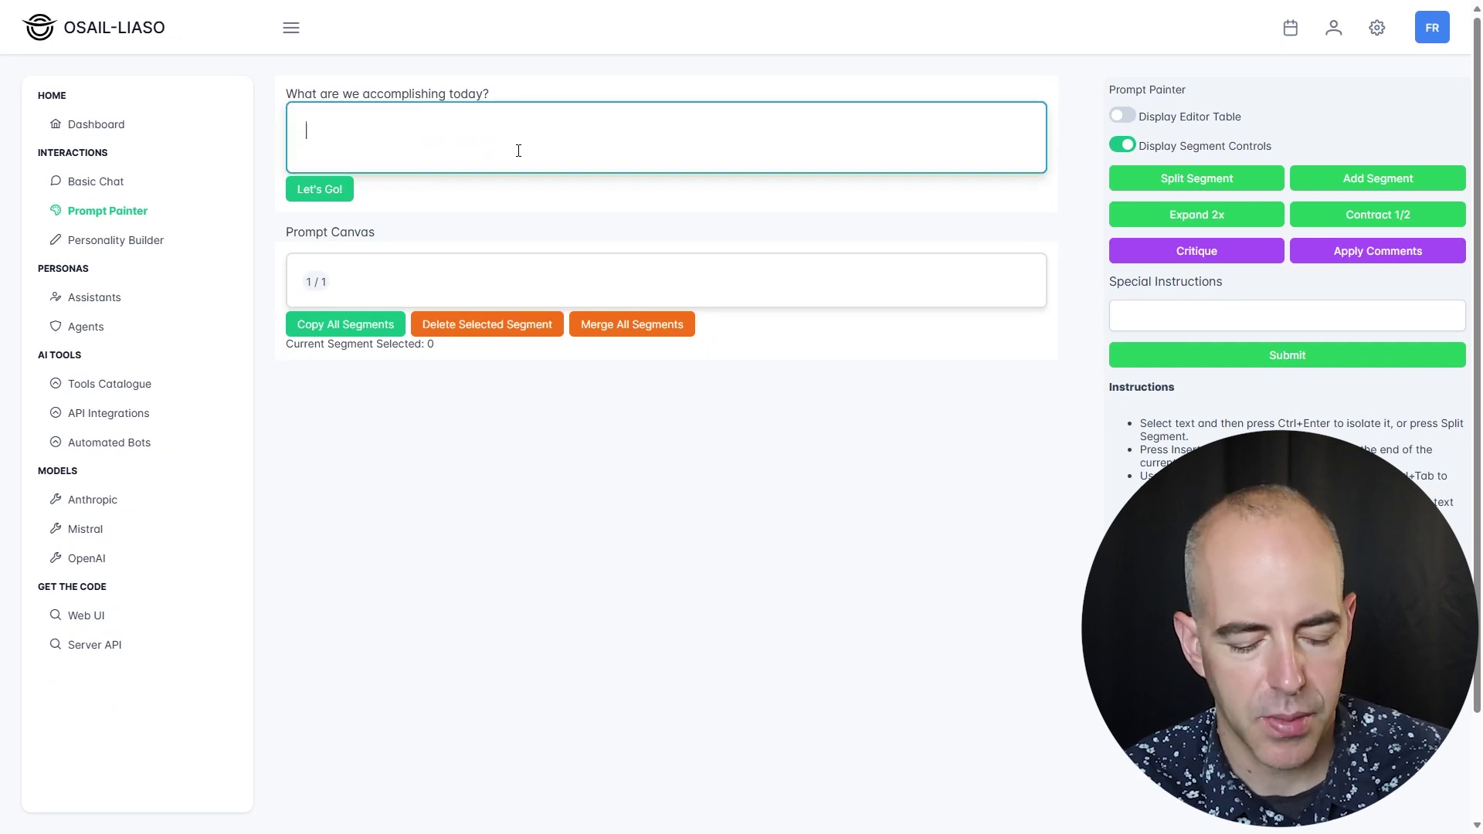
type("Write a technical spec for a JavaSc")
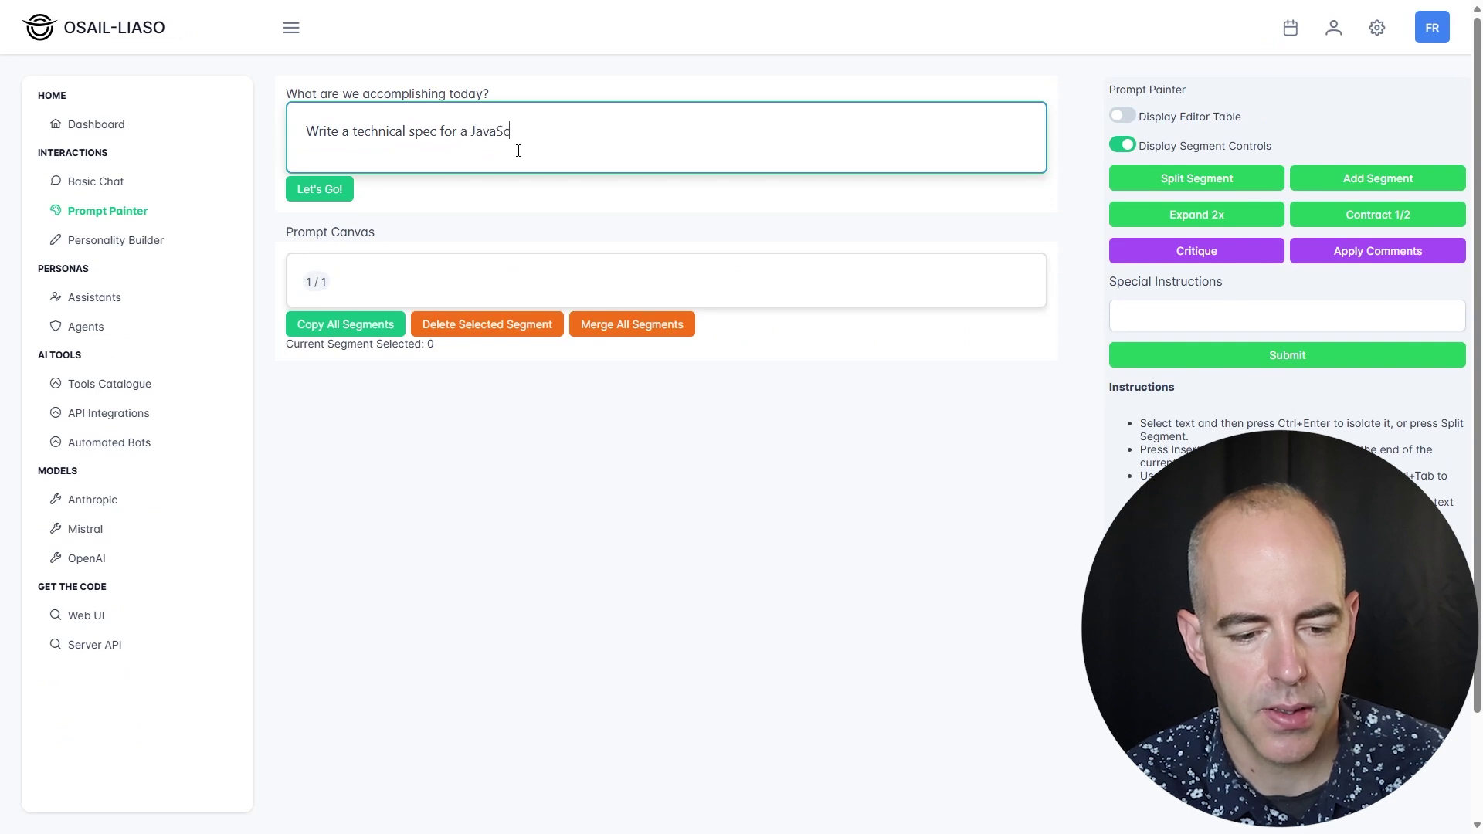
type("ript application usin")
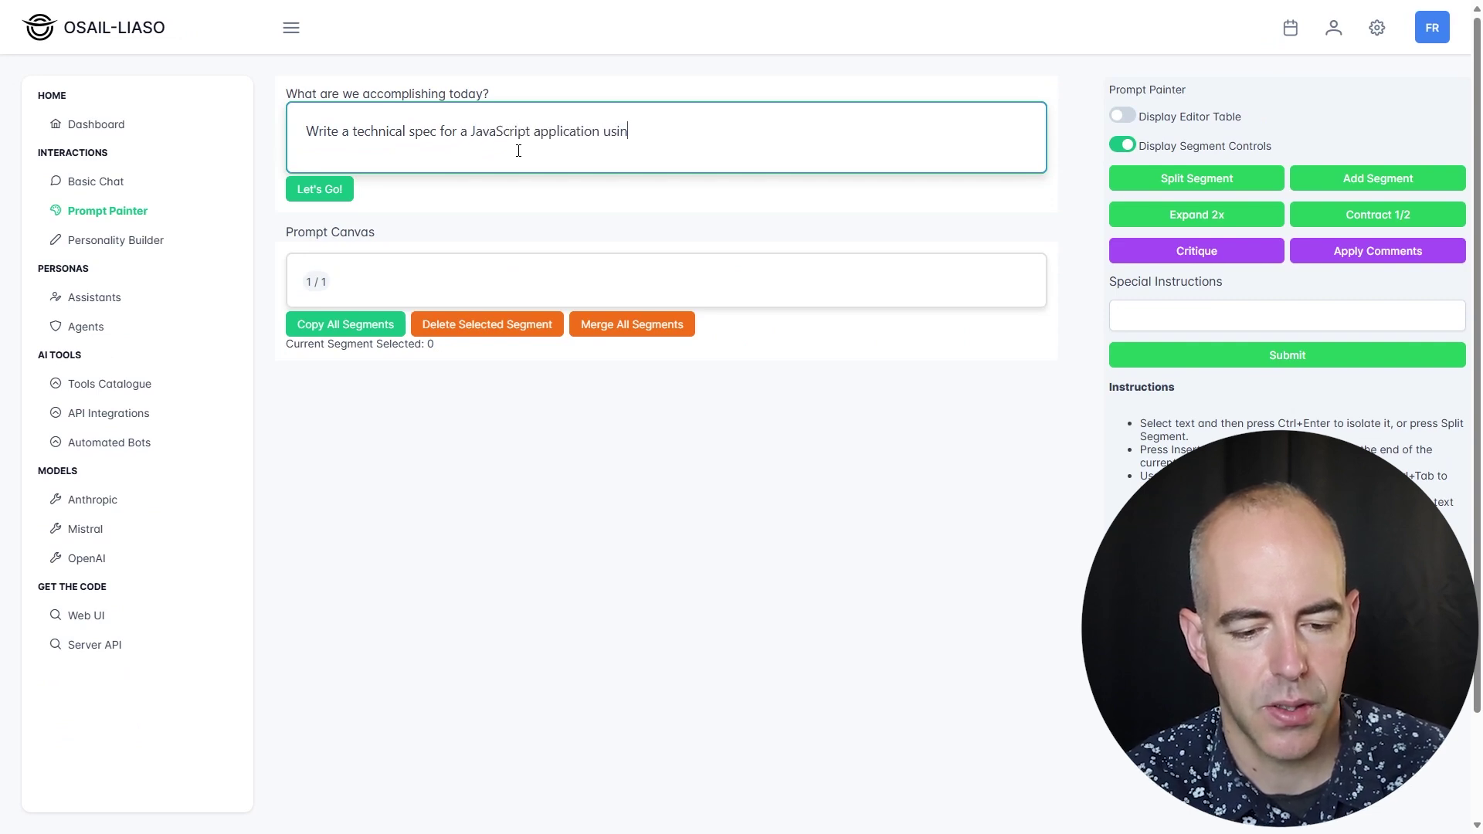
type("g vue 3.x and ")
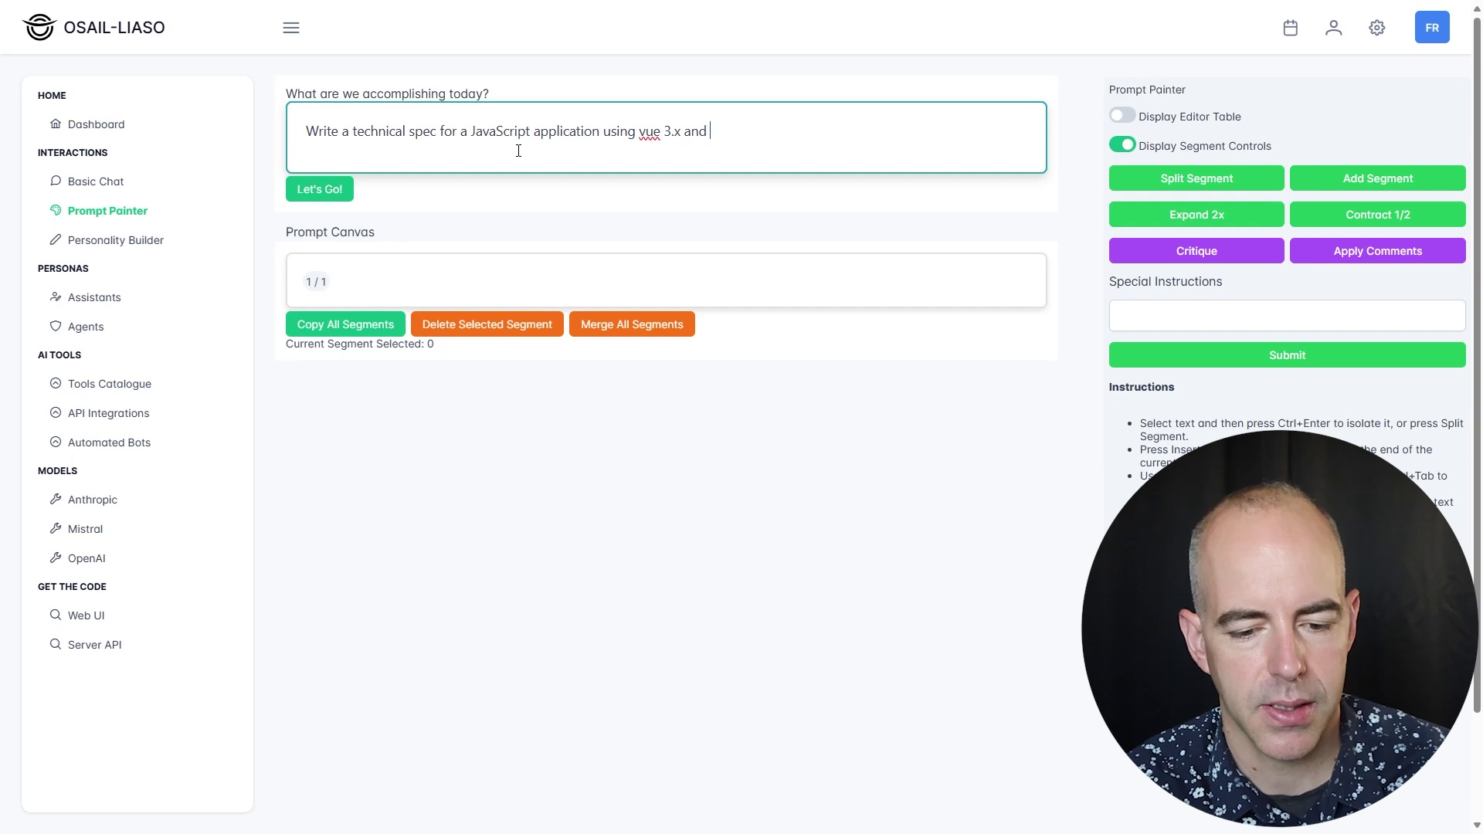
type("node.js as the back")
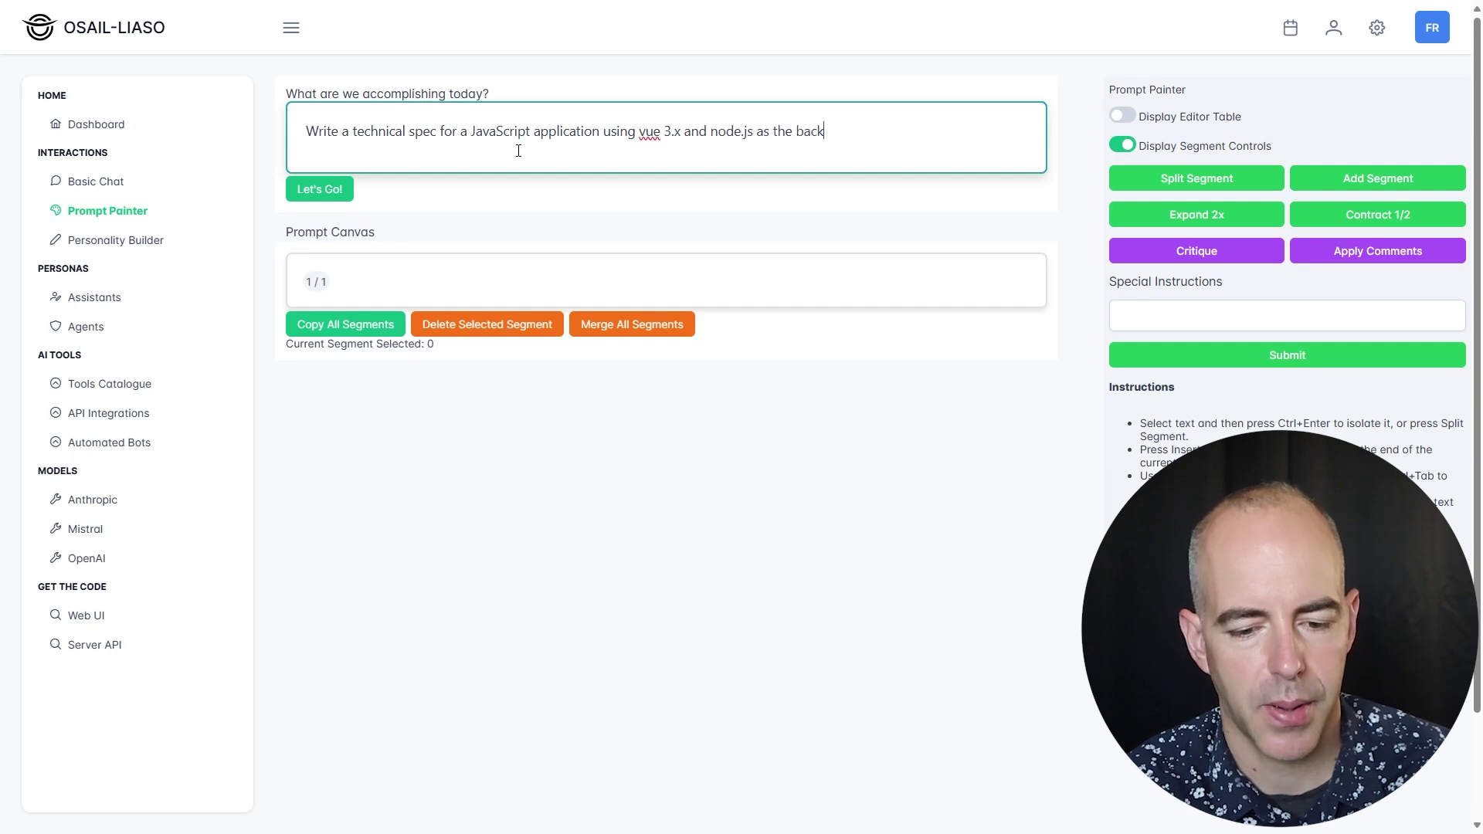
type("end. The app ")
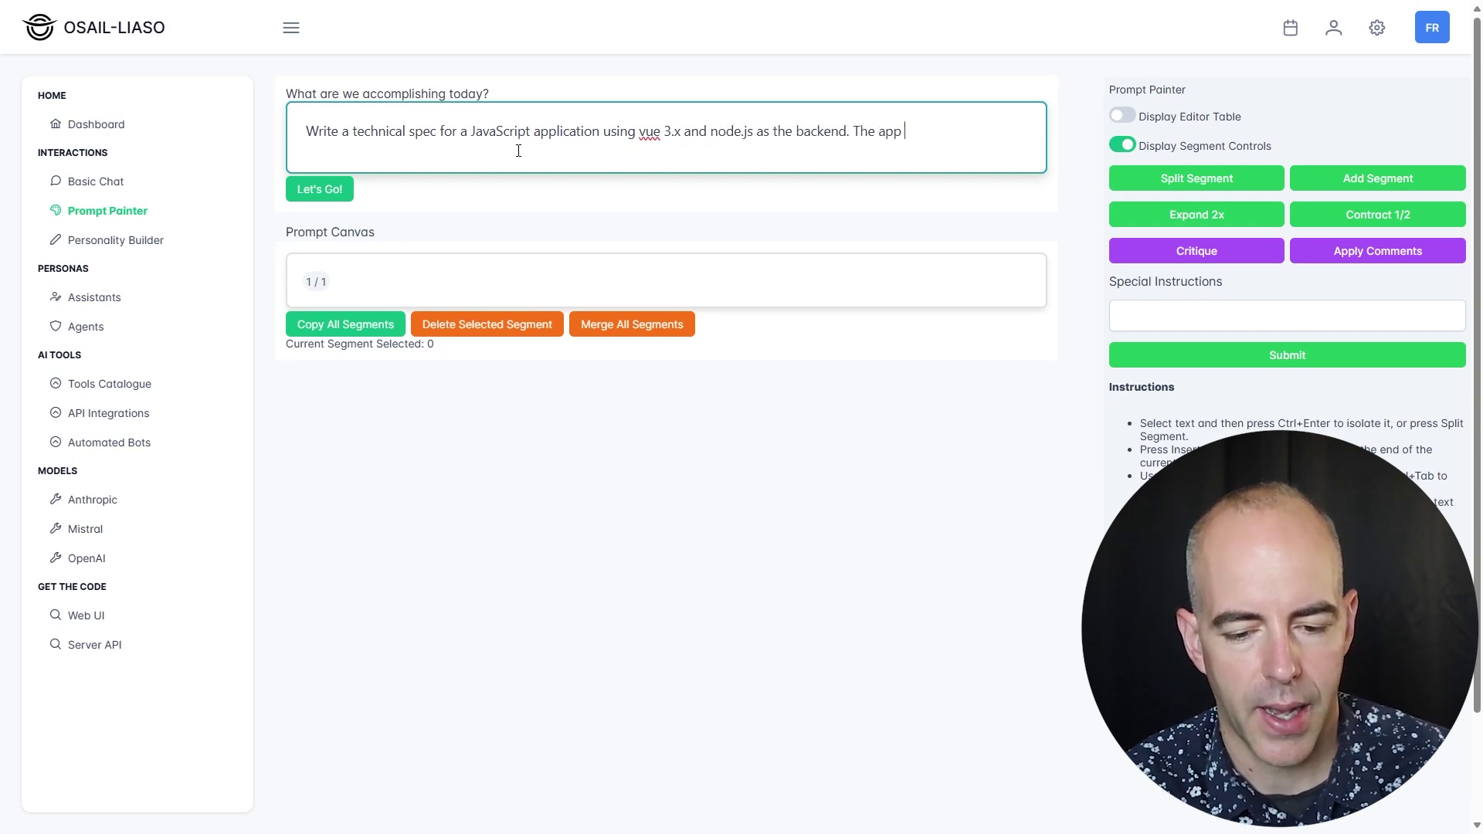
Finish the prompt with "The app is called FooBar and is a customer service portal to capture feature requests for new AI interfaces" and generate the spec
type("is called FooBar and is a cu")
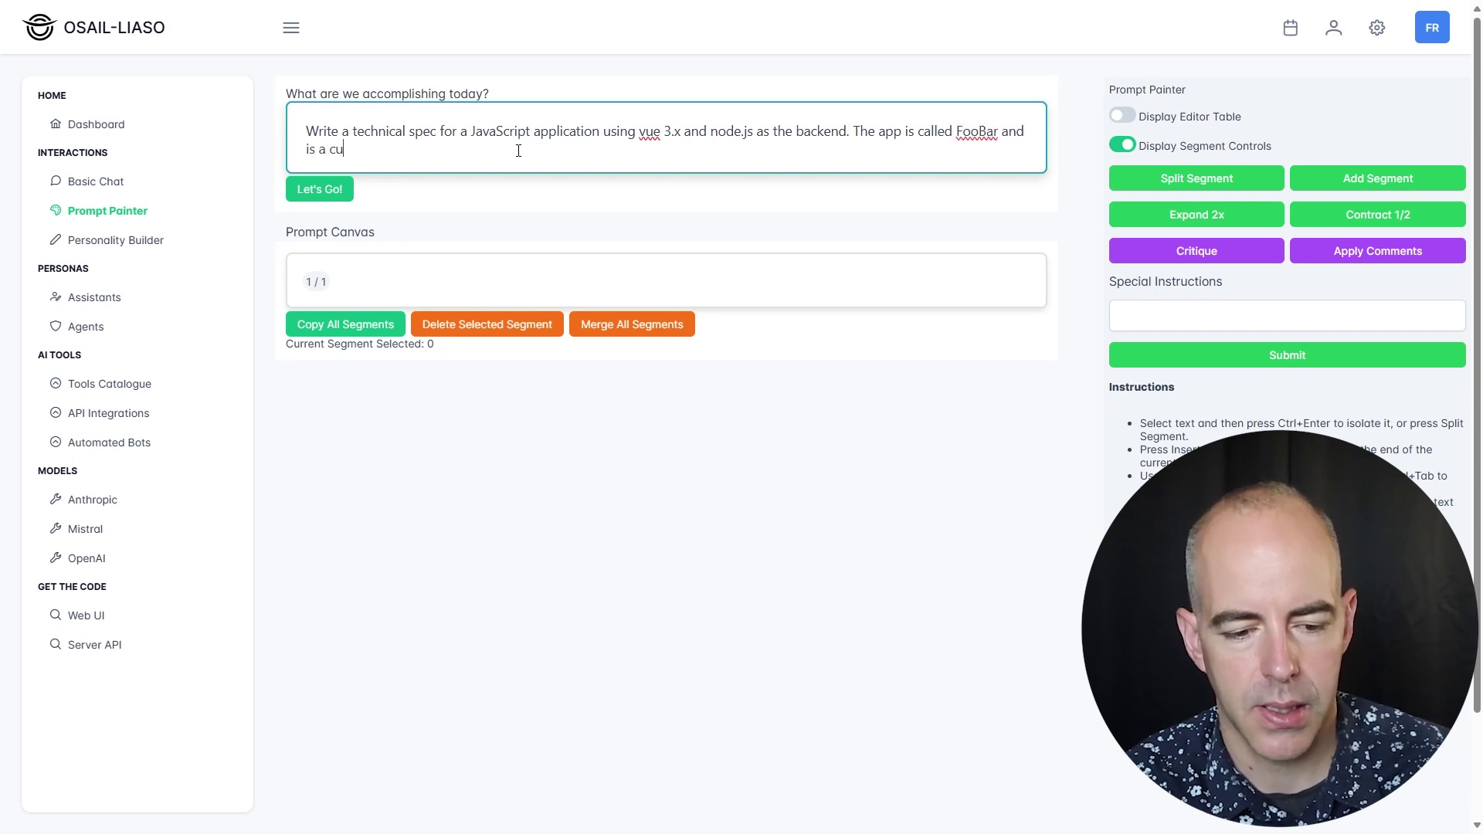
type("stomer service portal")
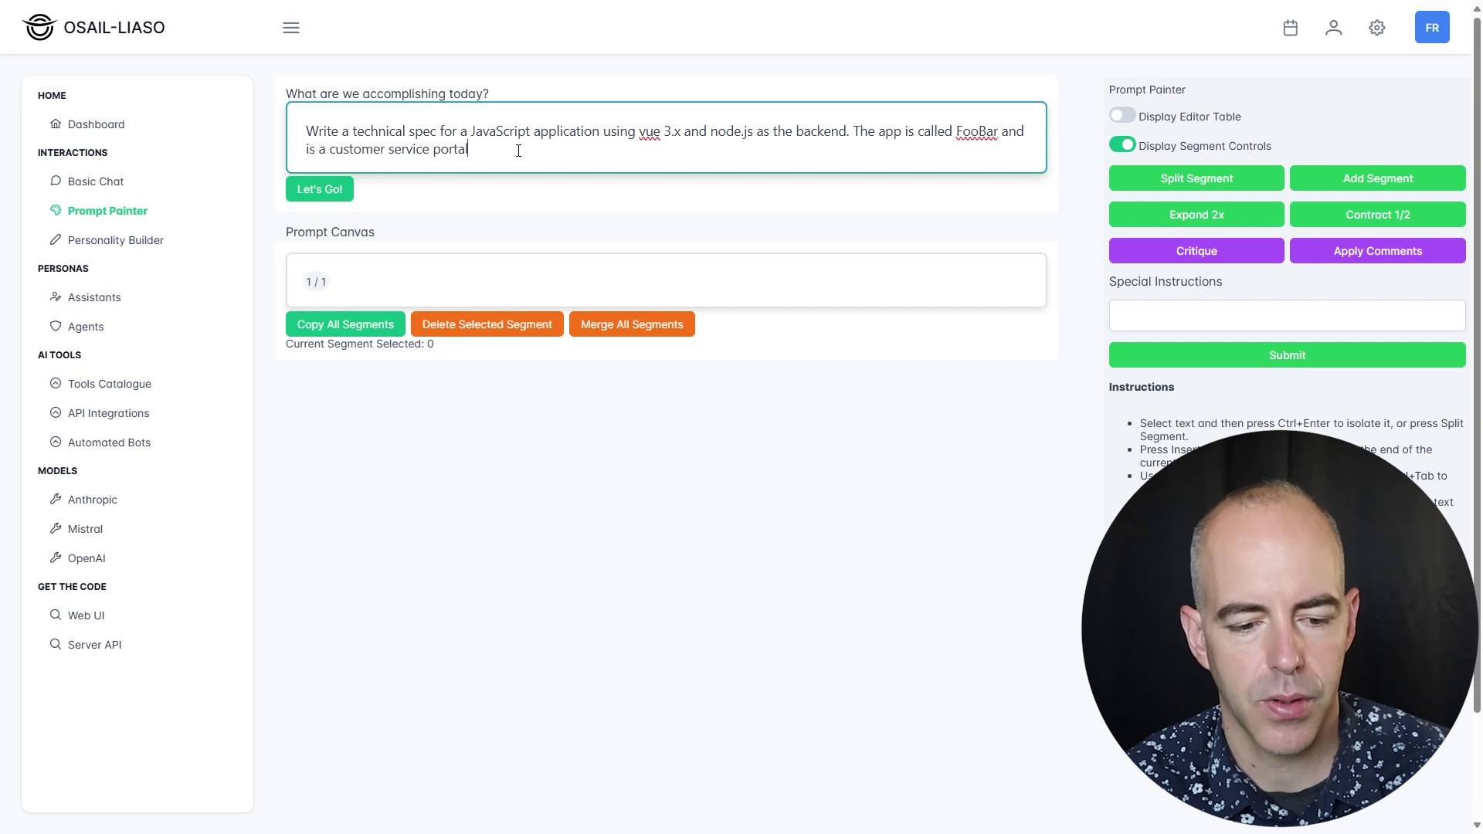
type(" to capture ")
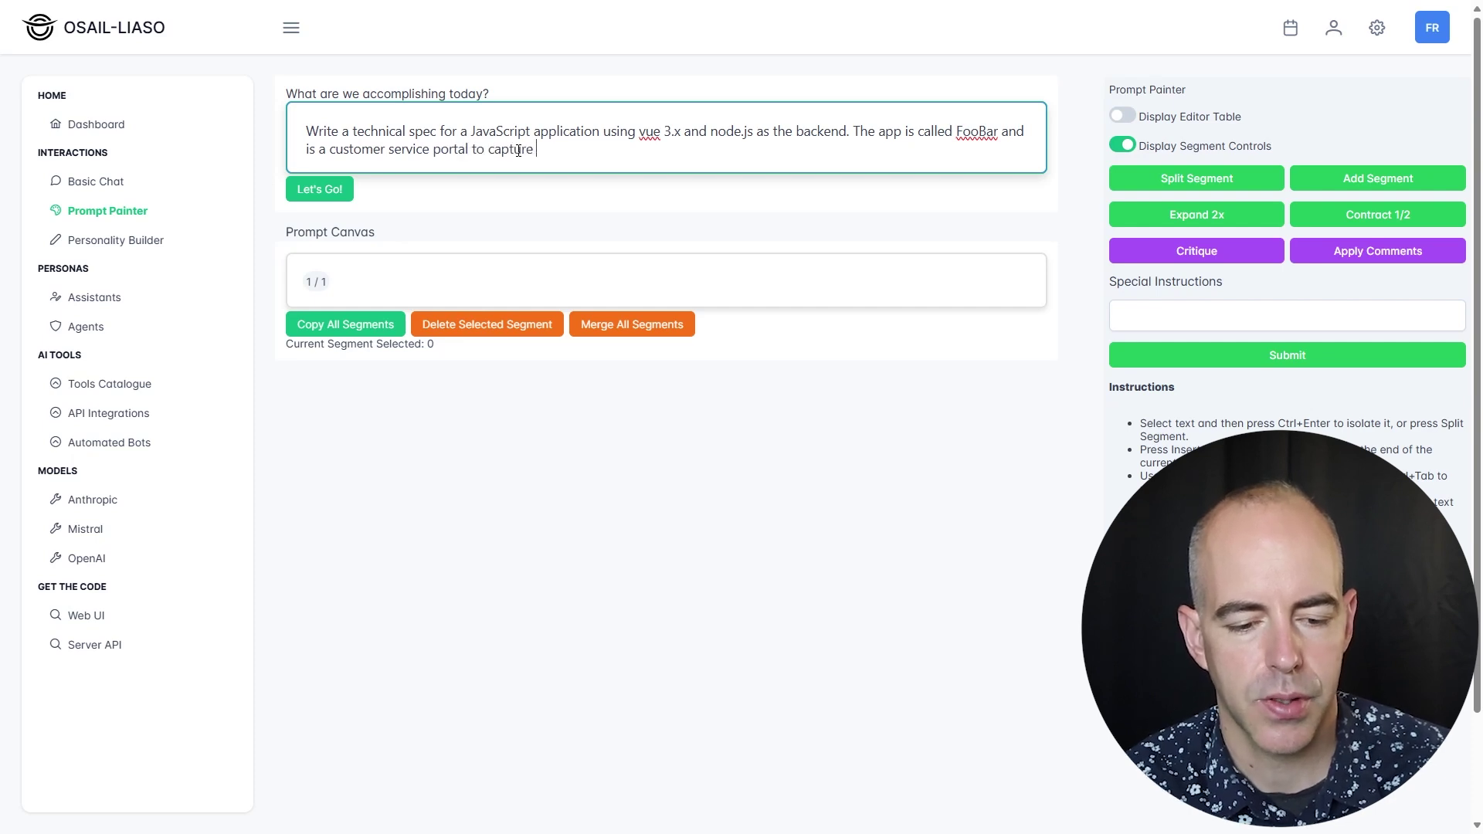
type("feature requesatrs")
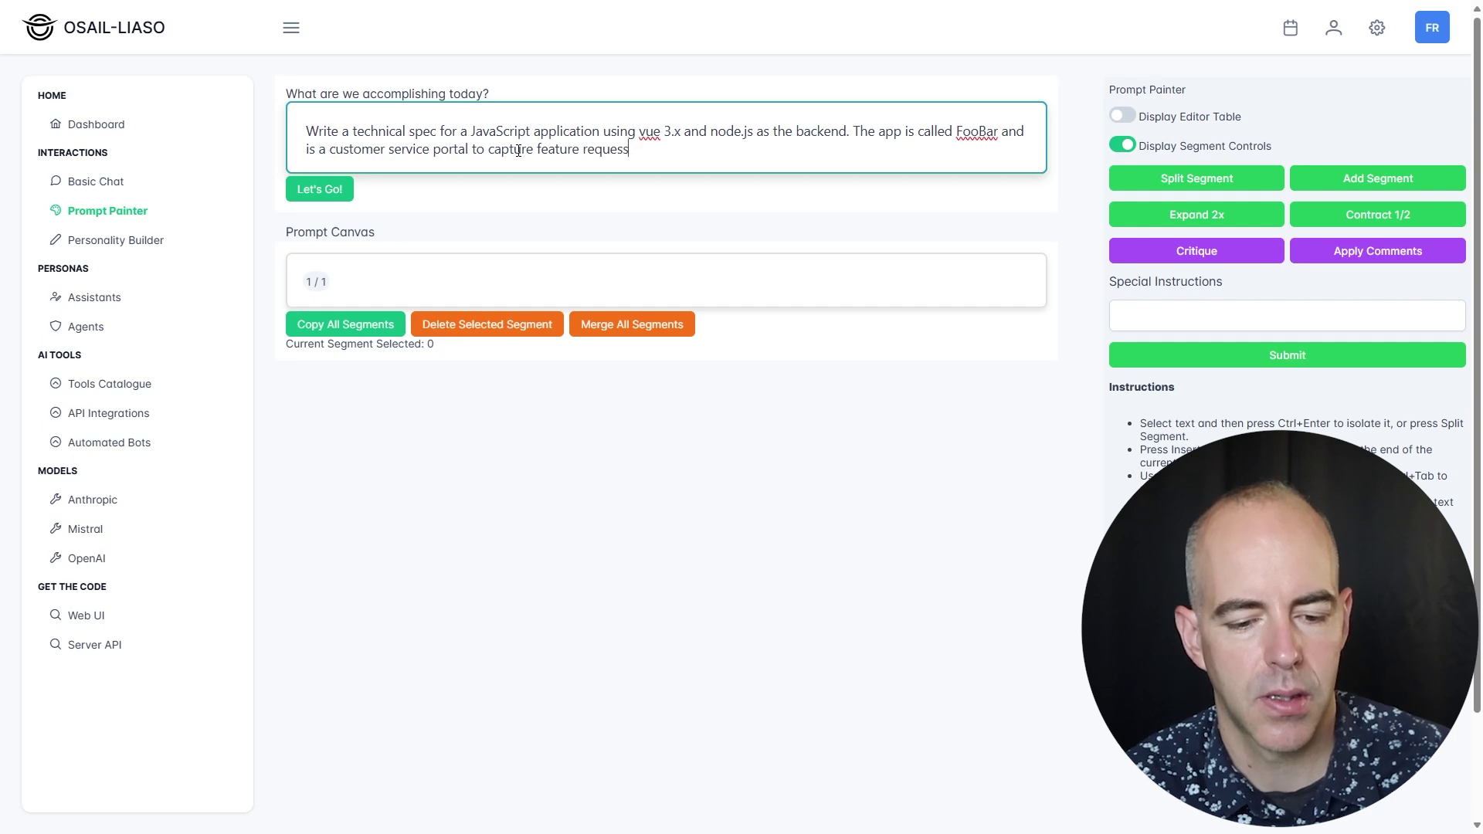
key("BackSpace")
type("ts for new AI interfaces")
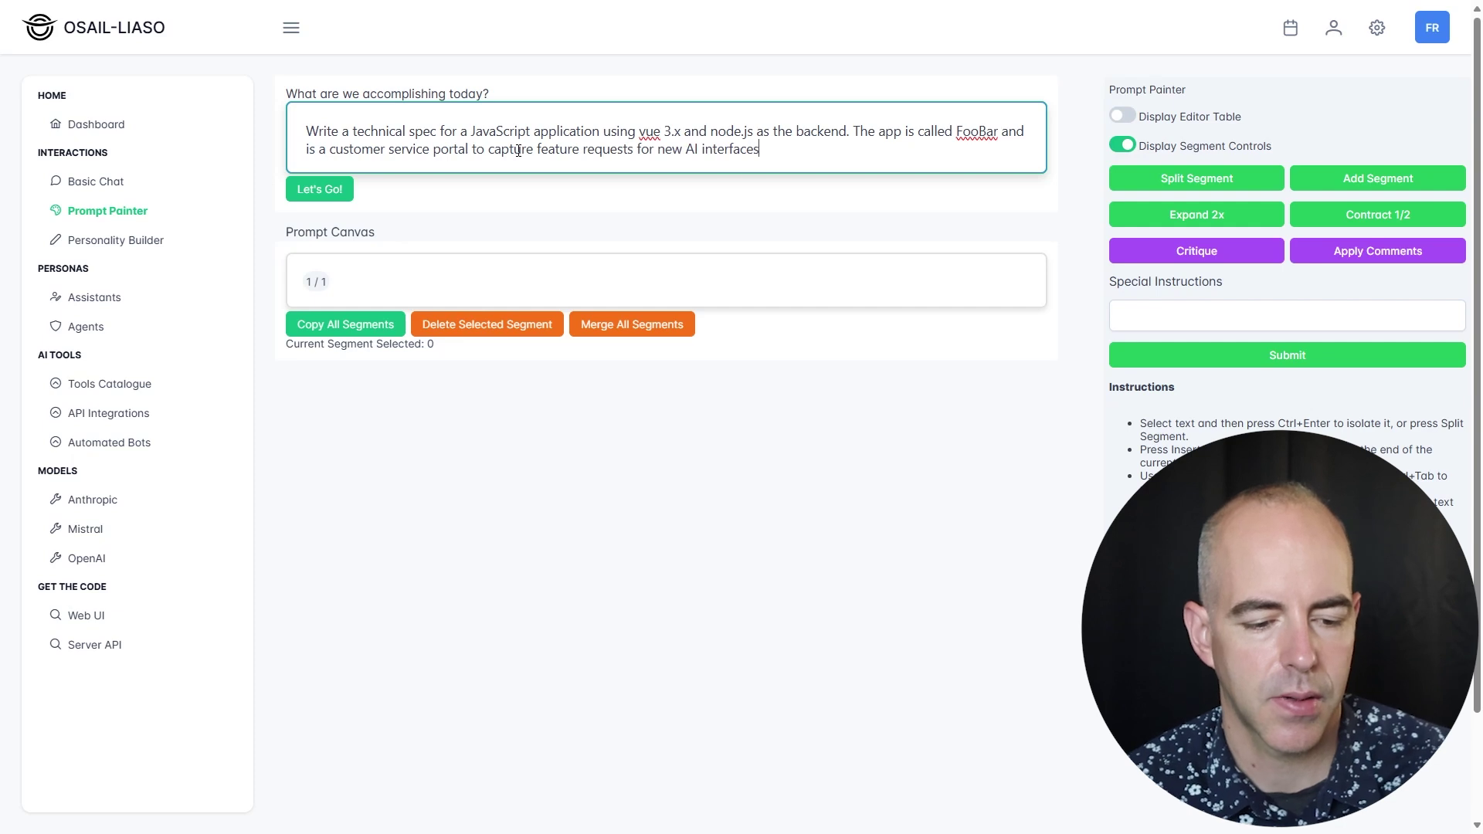
left_click(324, 193)
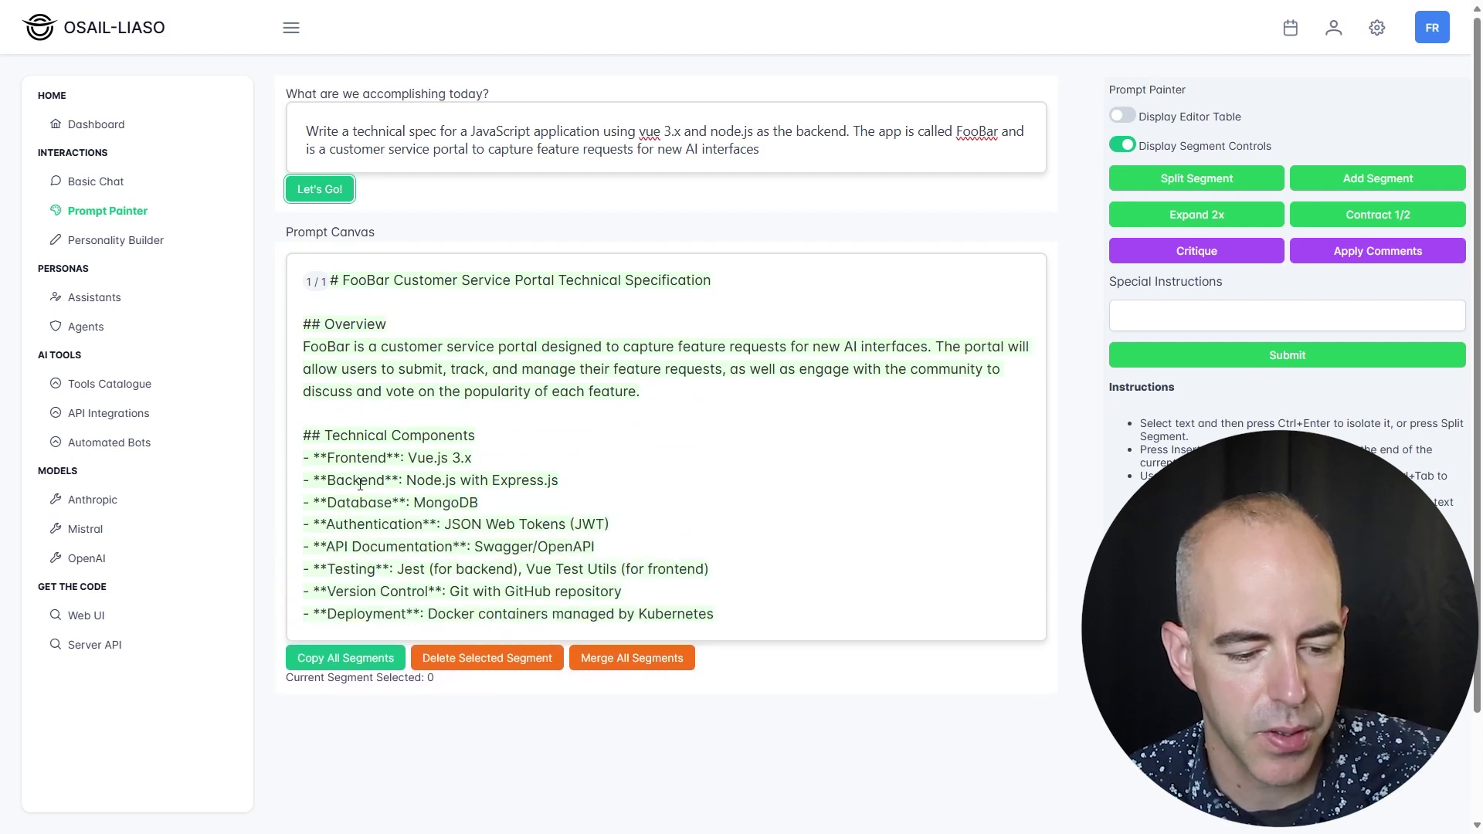
Read through the generated FooBar specification, from the overview and frontend sections to the API endpoints and database schema
scroll(512, 523, "down", 1)
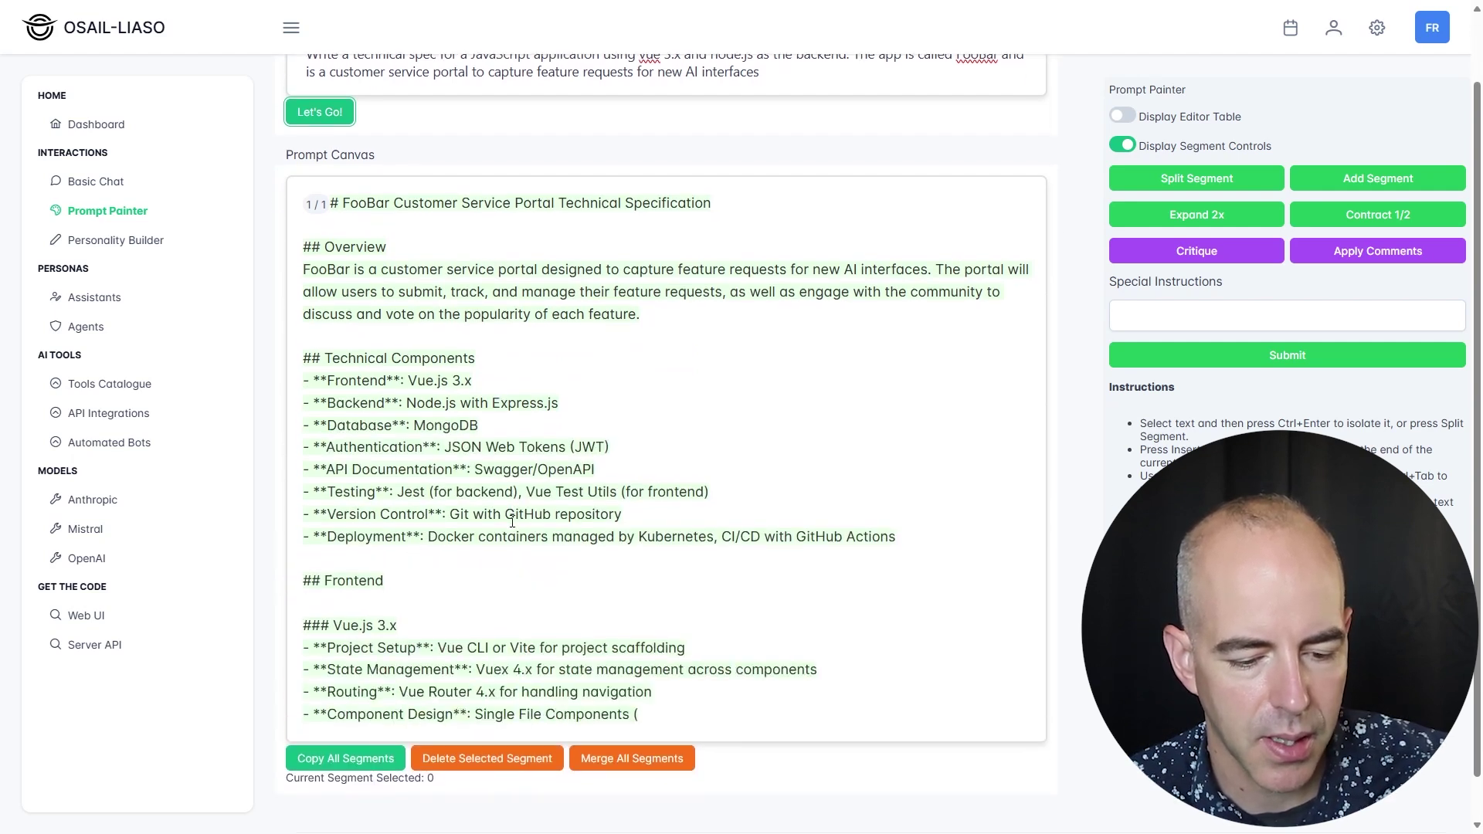
scroll(464, 540, "down", 1)
scroll(349, 569, "down", 1)
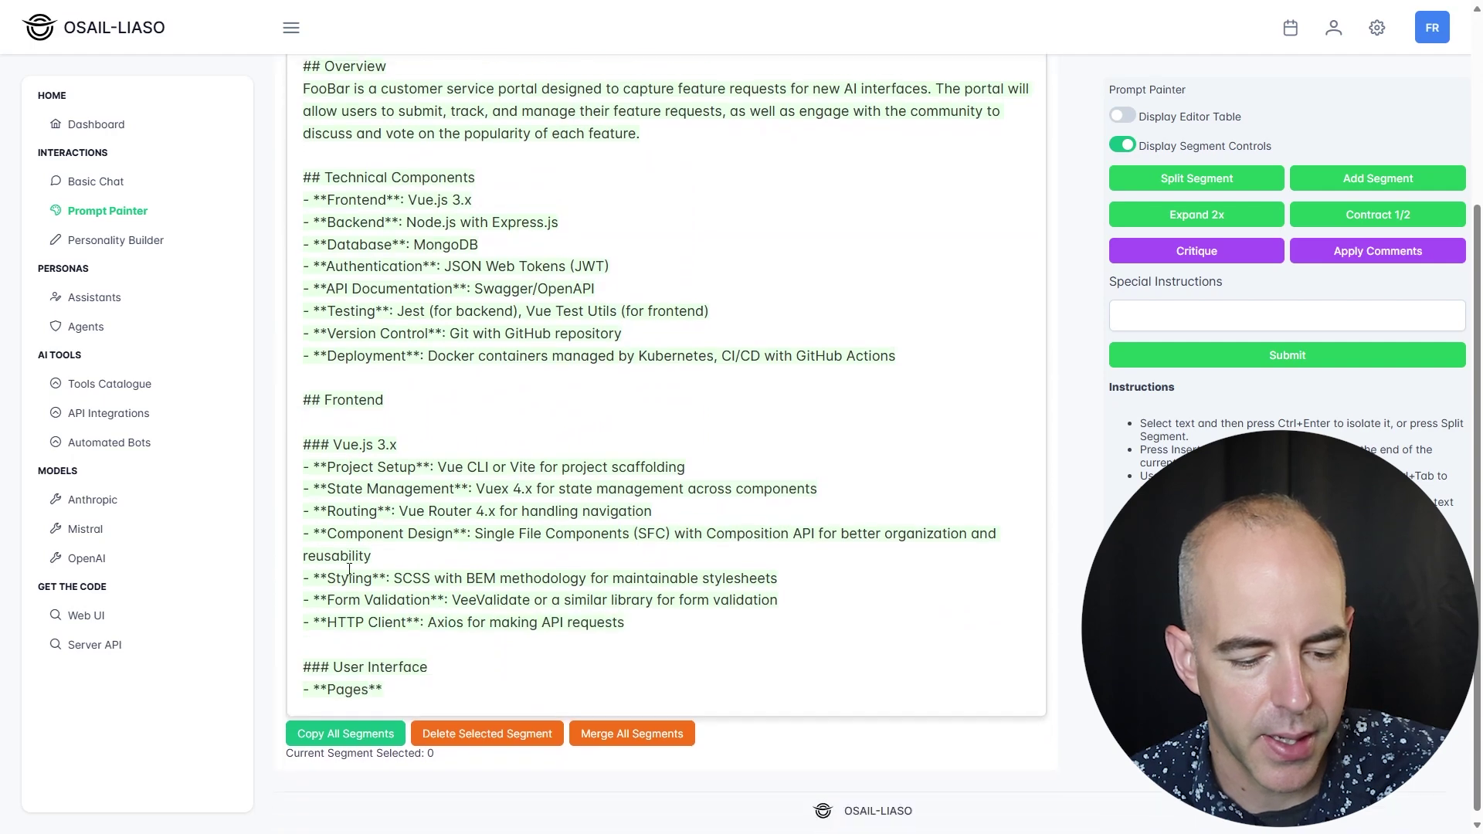
scroll(495, 594, "down", 2)
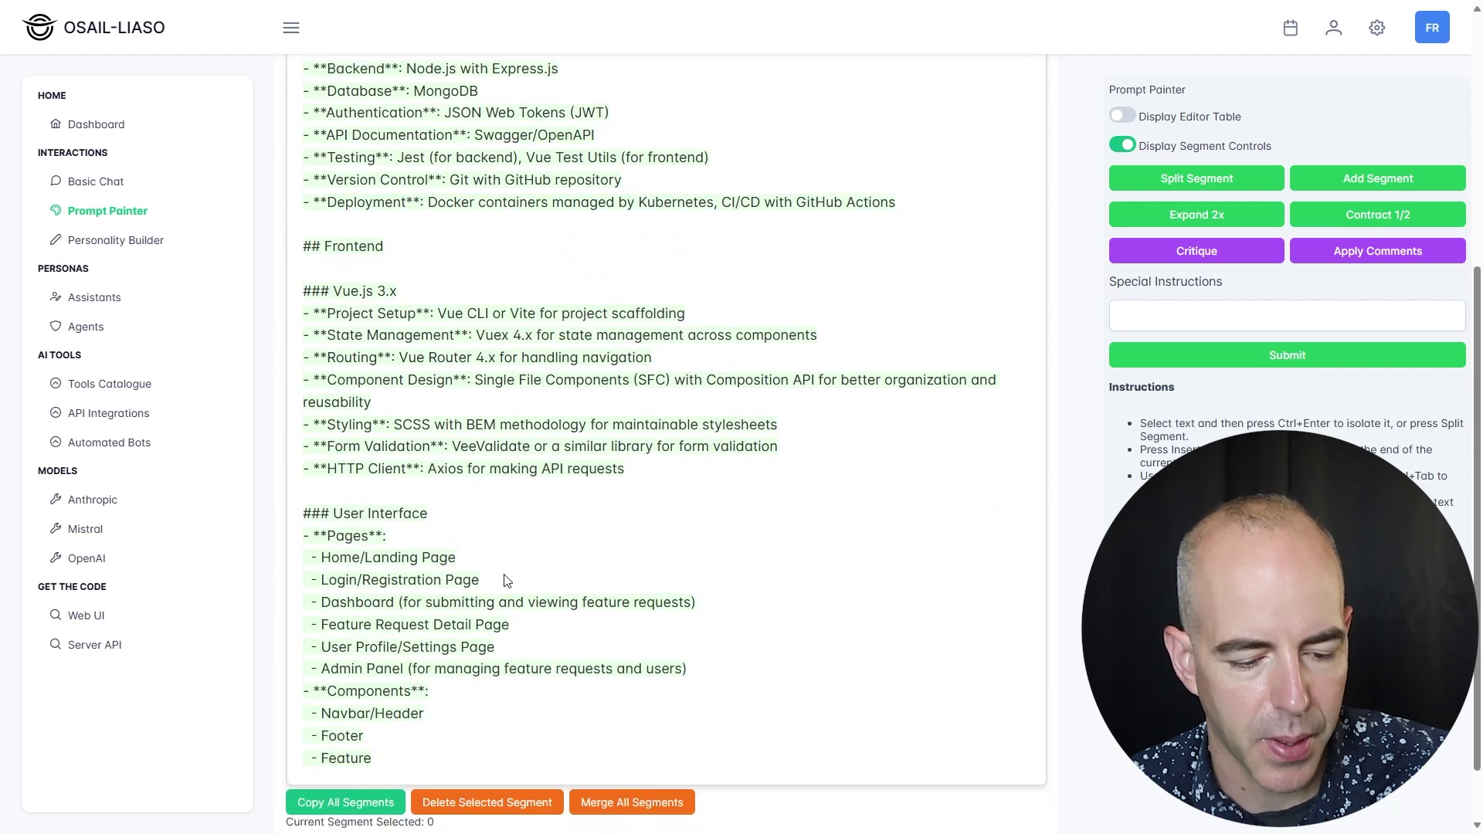
scroll(506, 581, "down", 2)
scroll(506, 575, "down", 1)
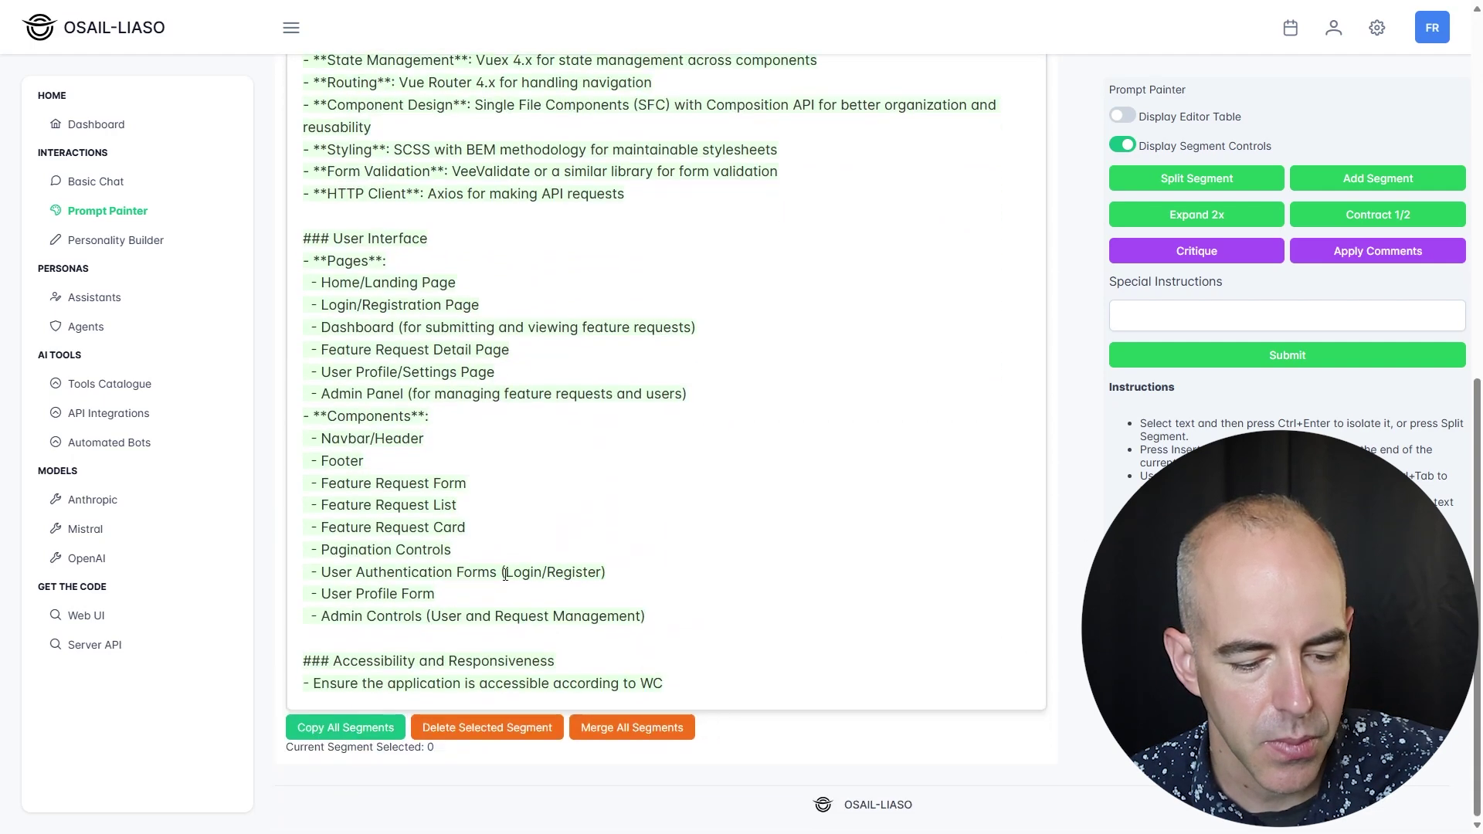
scroll(506, 578, "down", 2)
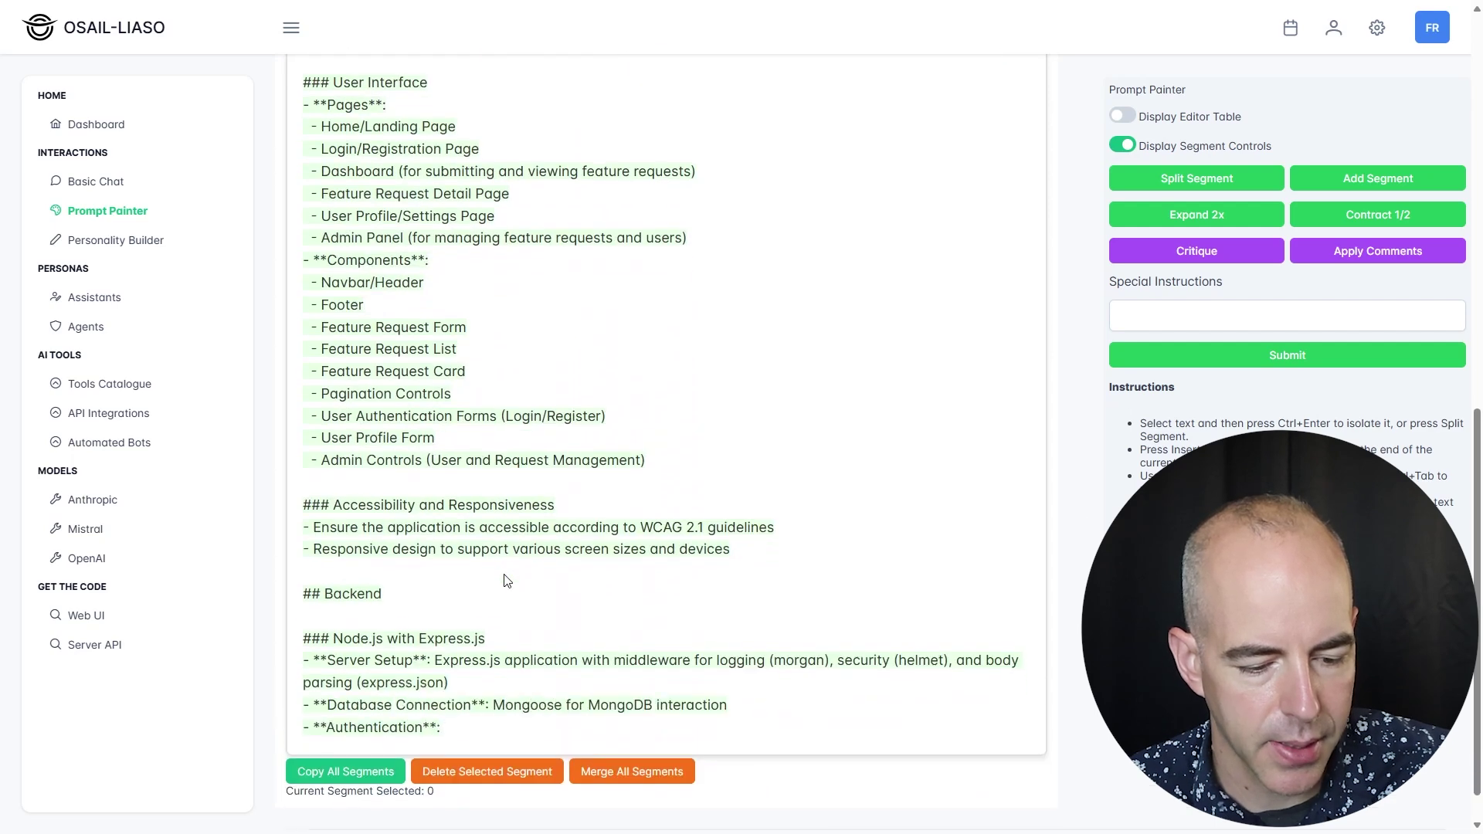
scroll(506, 581, "down", 3)
scroll(398, 340, "down", 3)
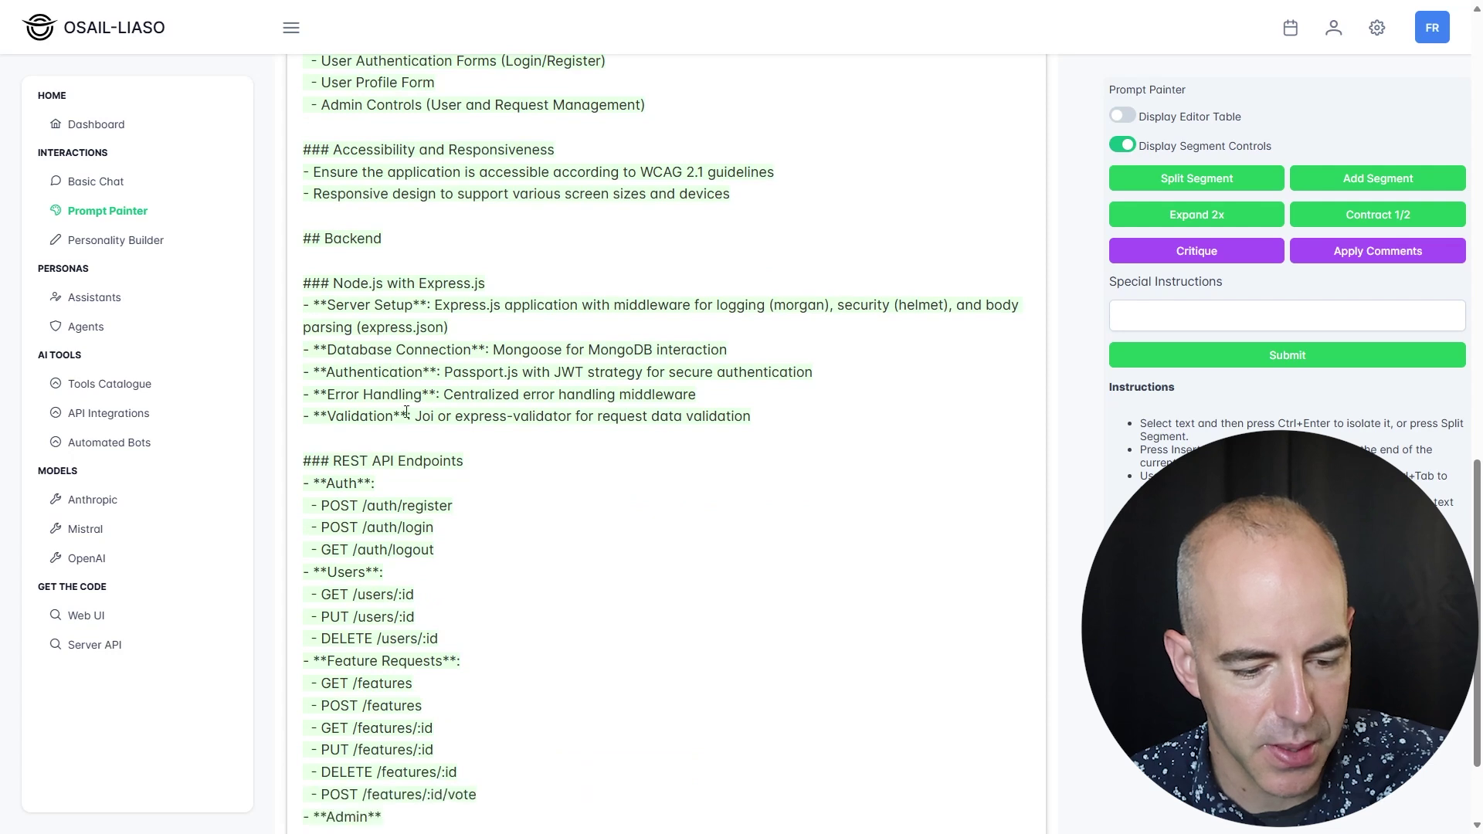
scroll(407, 417, "down", 3)
scroll(440, 541, "down", 3)
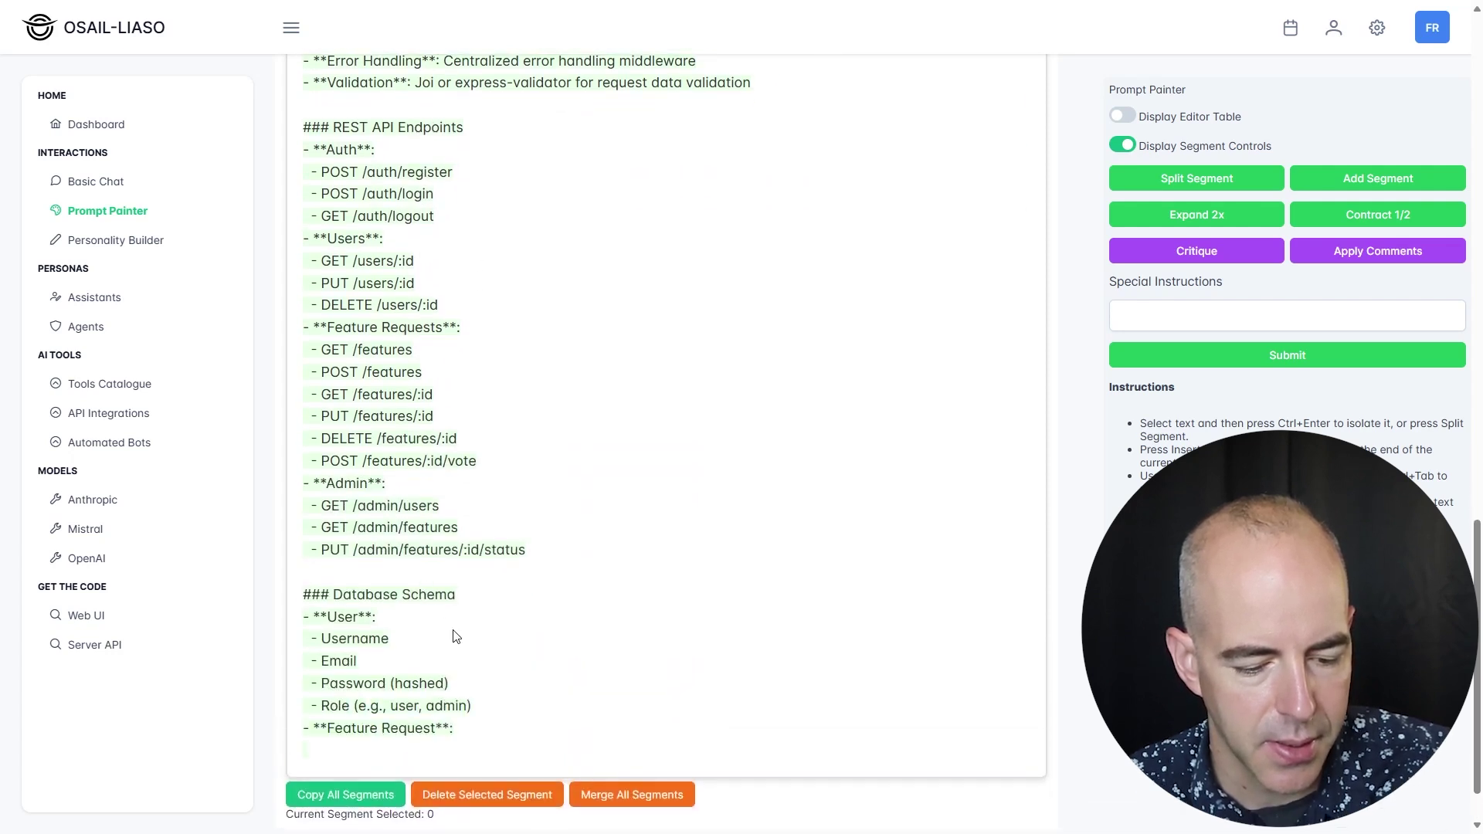
scroll(456, 634, "up", 12)
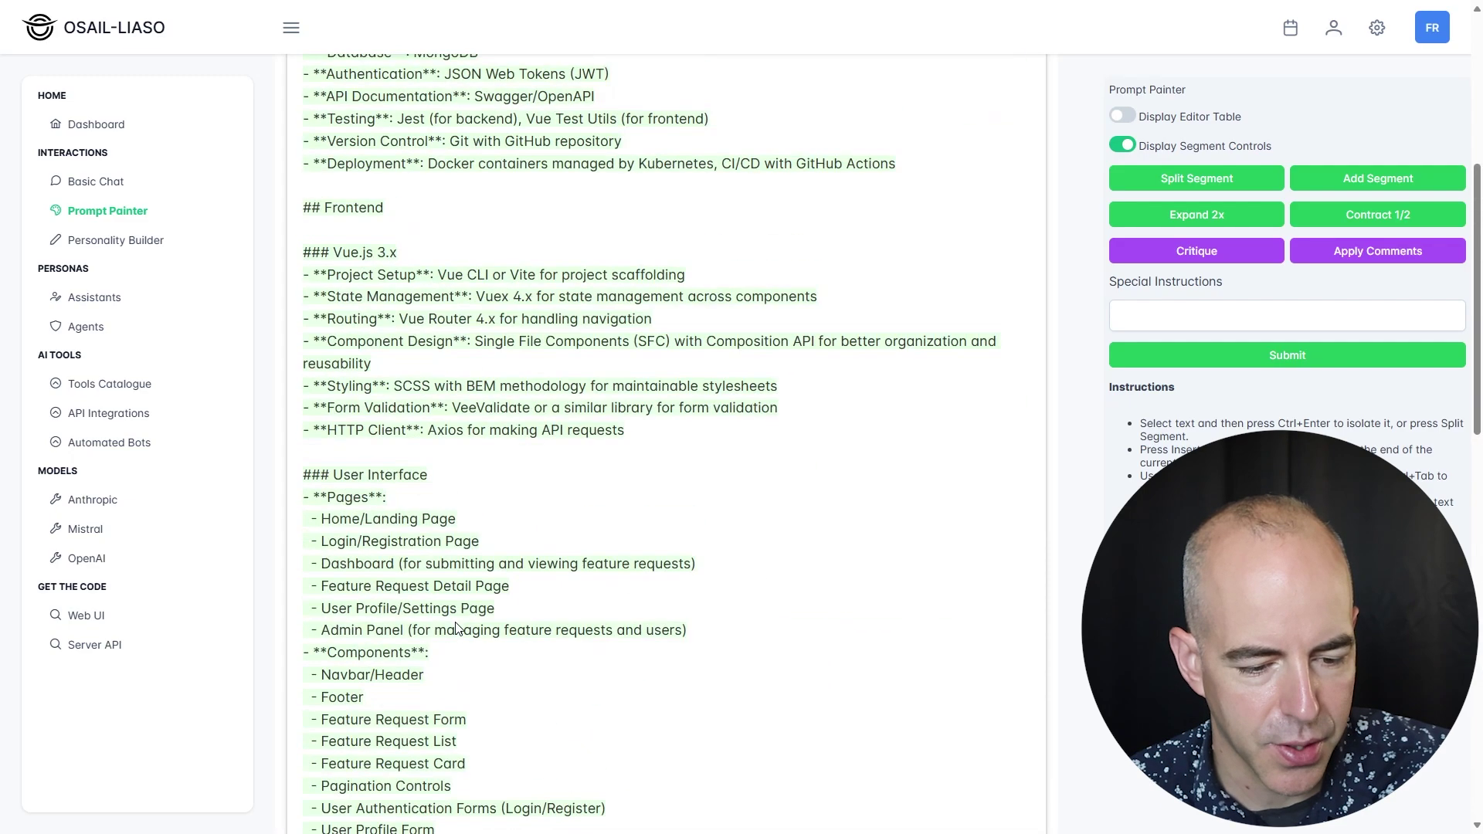
scroll(469, 403, "up", 3)
Isolate the specification's "## Security" section, from its heading through the input validation bullet, as a separate segment
scroll(386, 309, "down", 17)
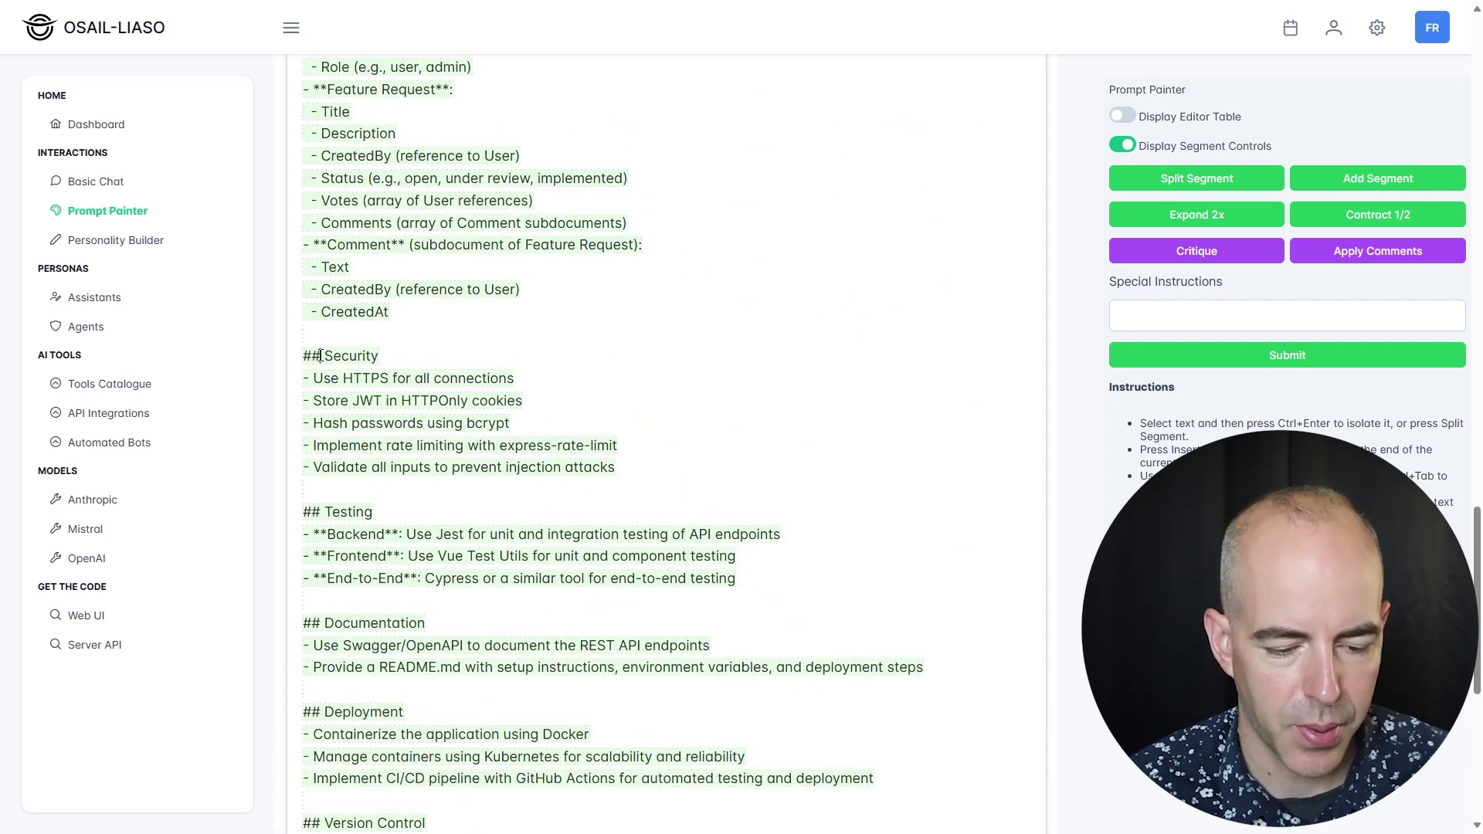
key("ctrl+Return")
key("Up")
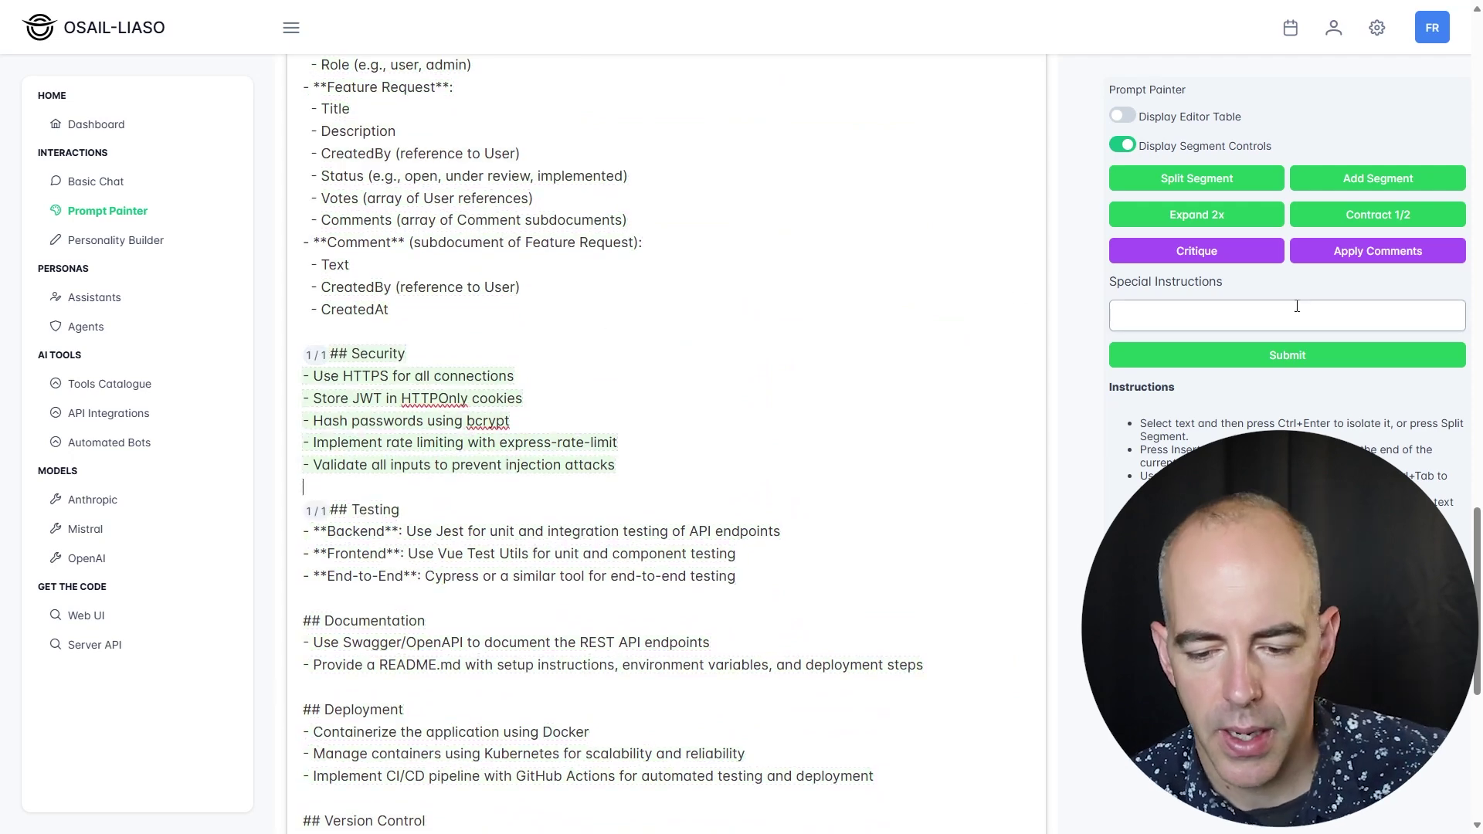
Critique the Security segment and apply all of its comments together
left_click(1264, 261)
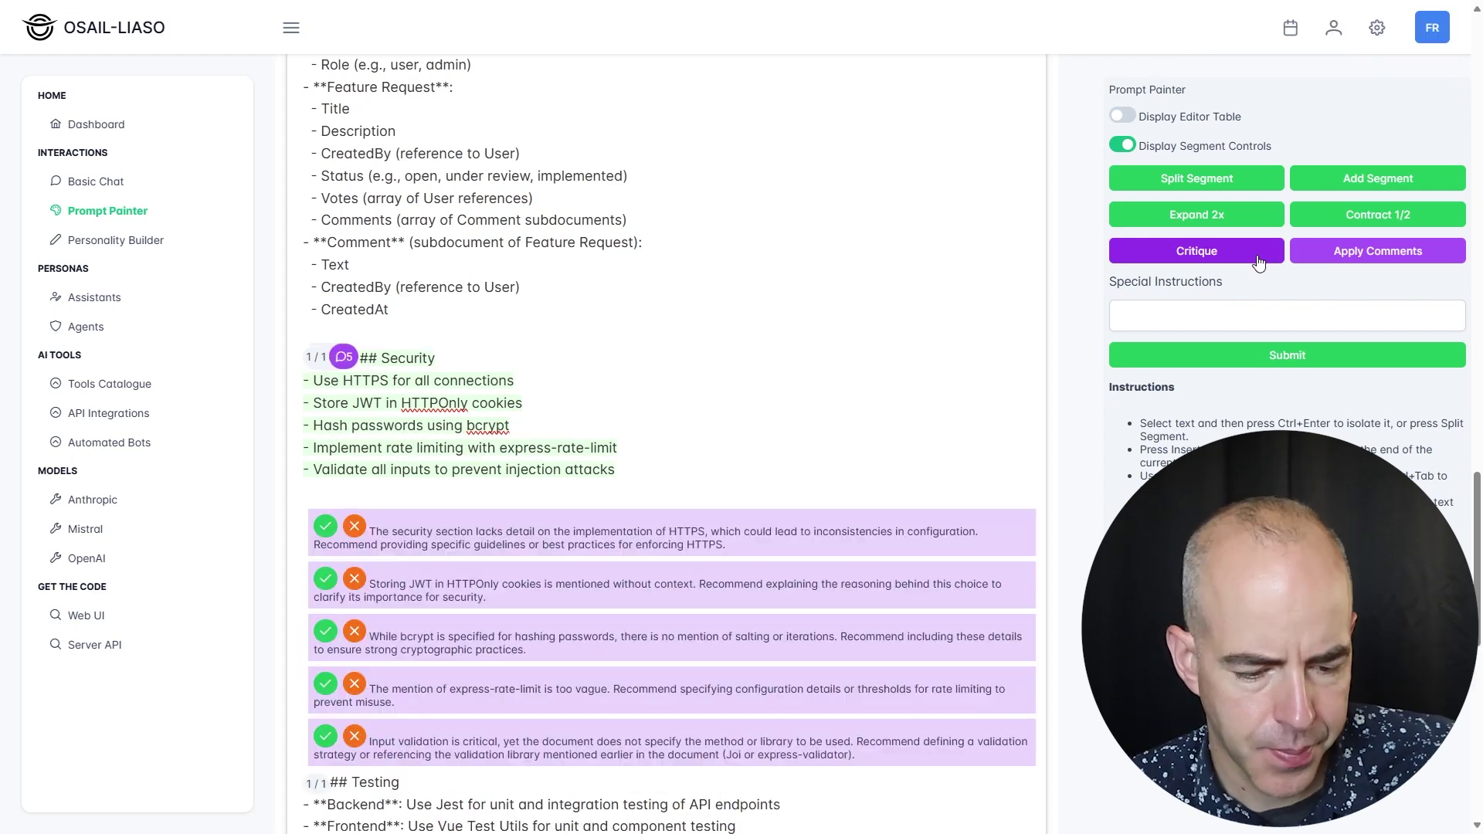
scroll(462, 421, "down", 2)
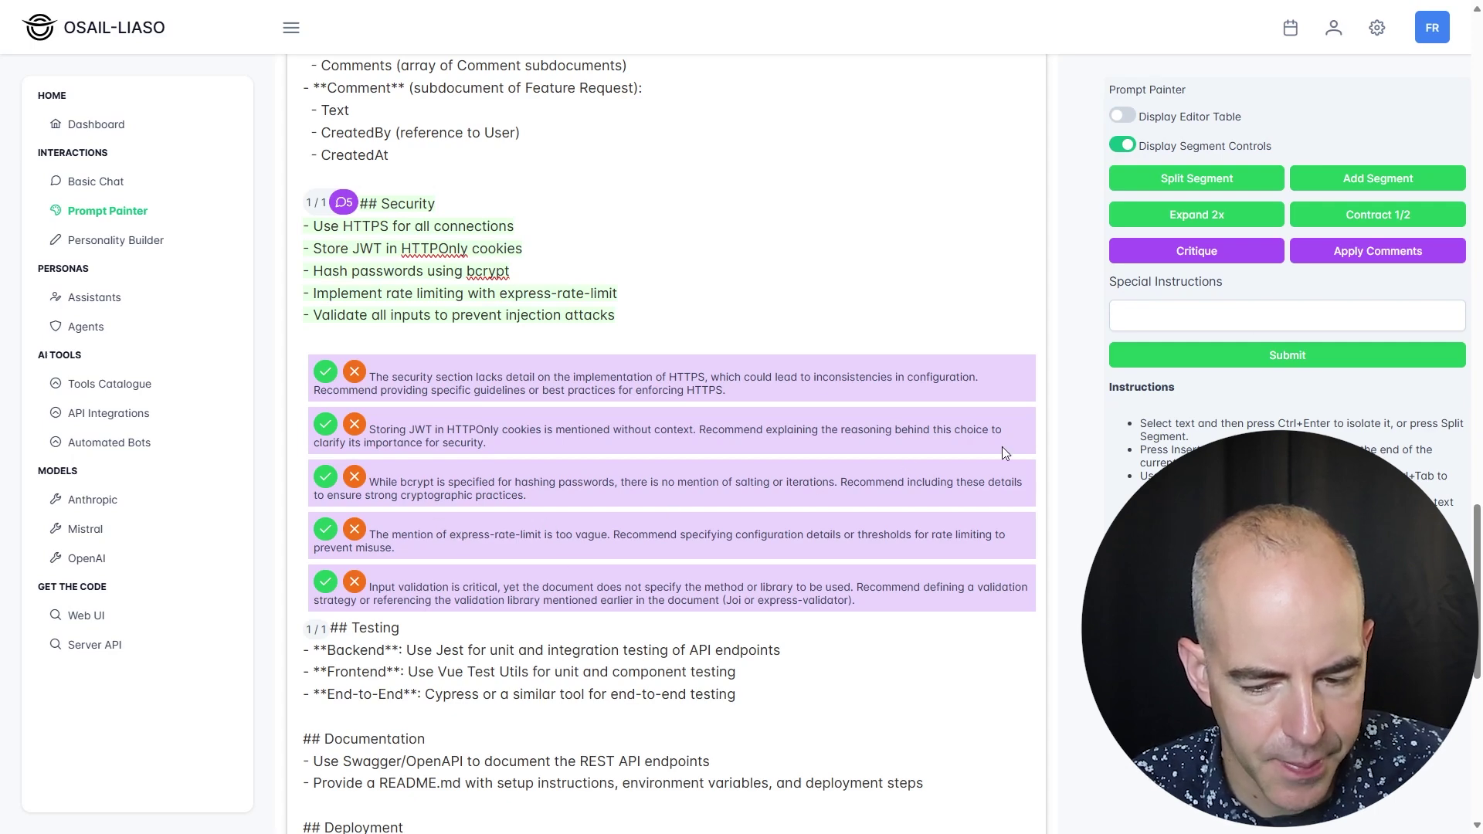
left_click(1364, 251)
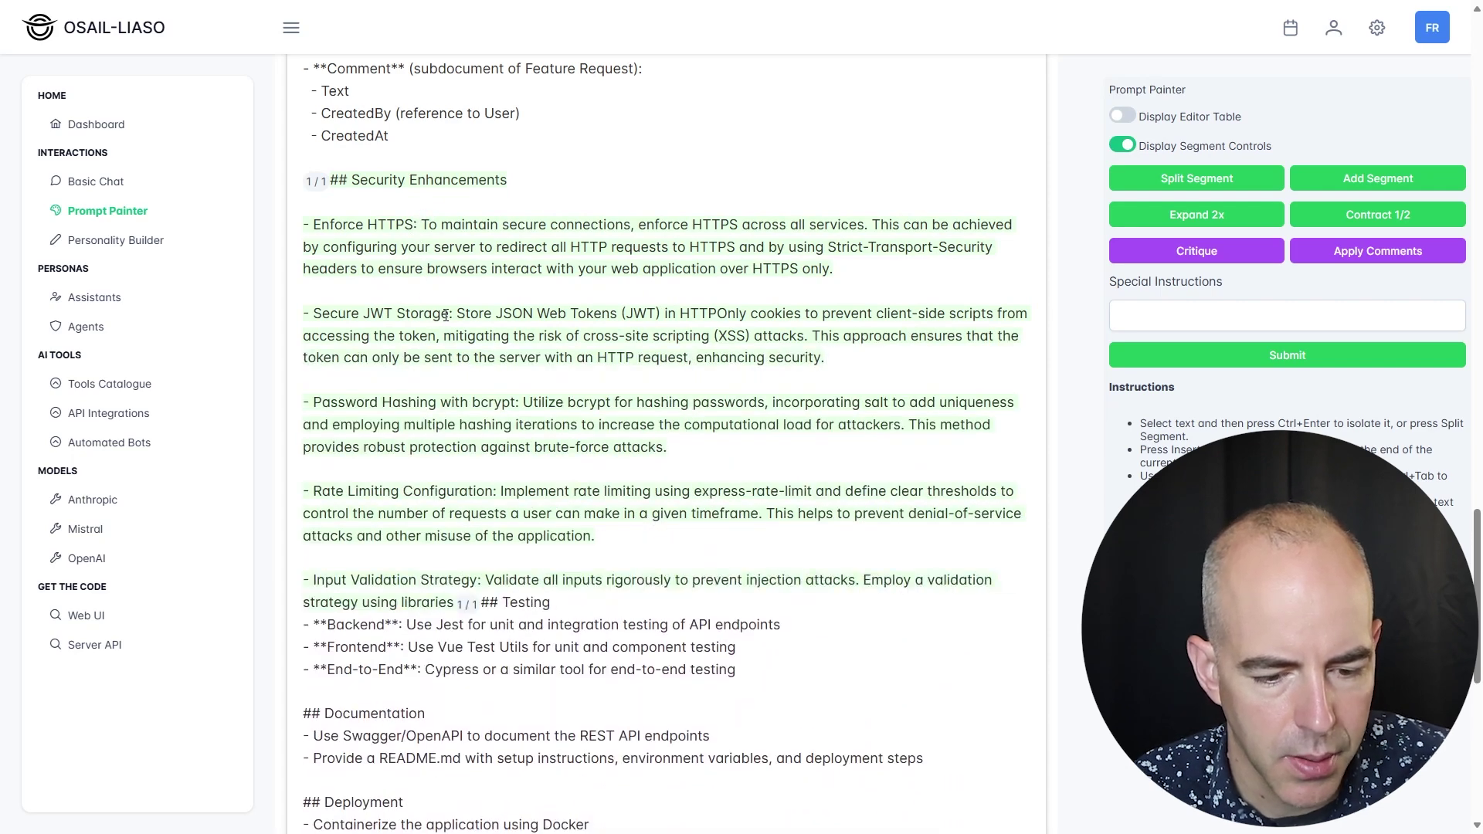
Critique the revised Security segment again and apply only the comment about handling refresh tokens securely in 'Secure JWT Storage'
scroll(455, 332, "down", 2)
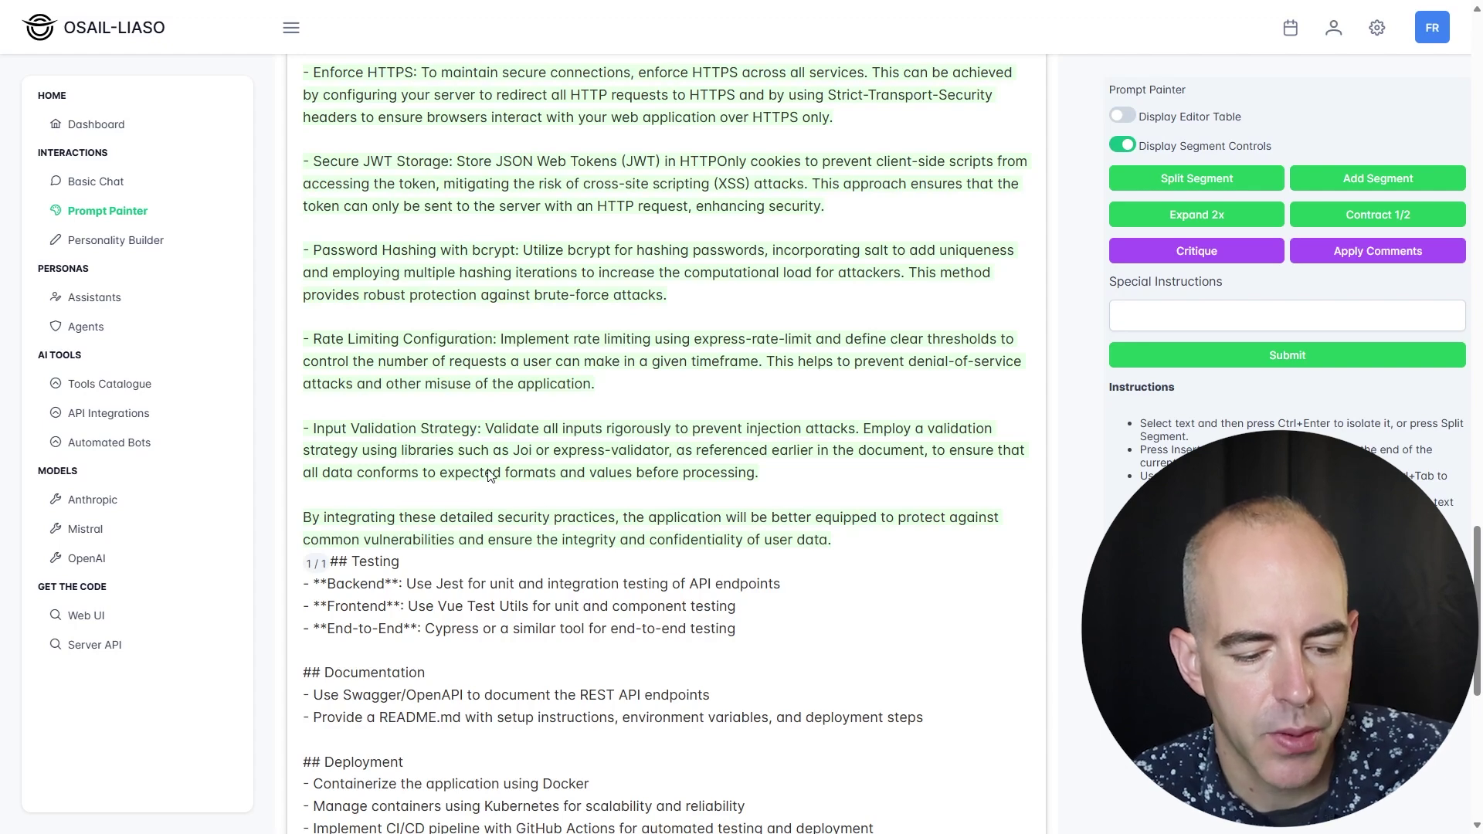
scroll(491, 474, "up", 2)
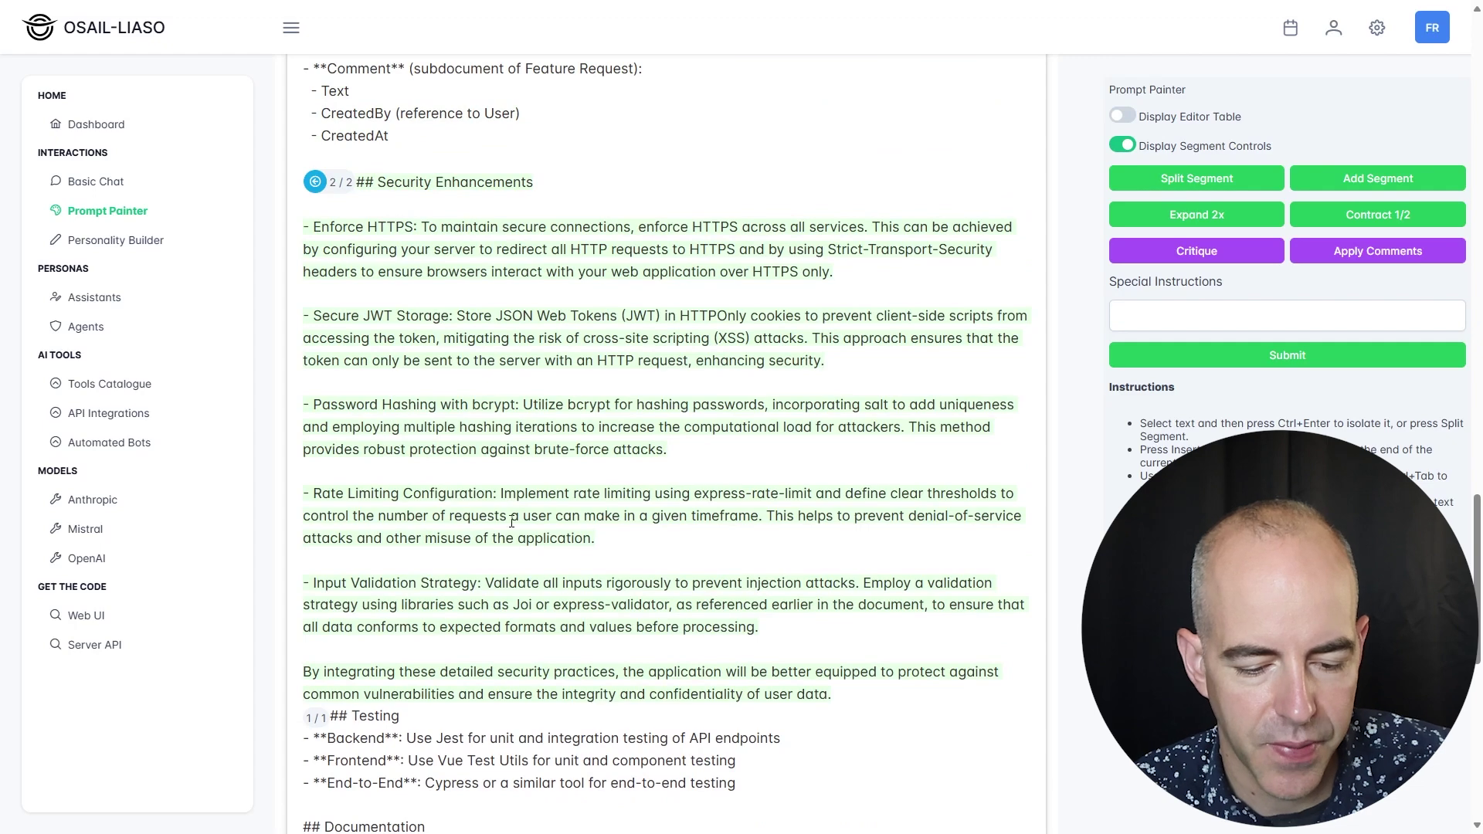
left_click(1196, 251)
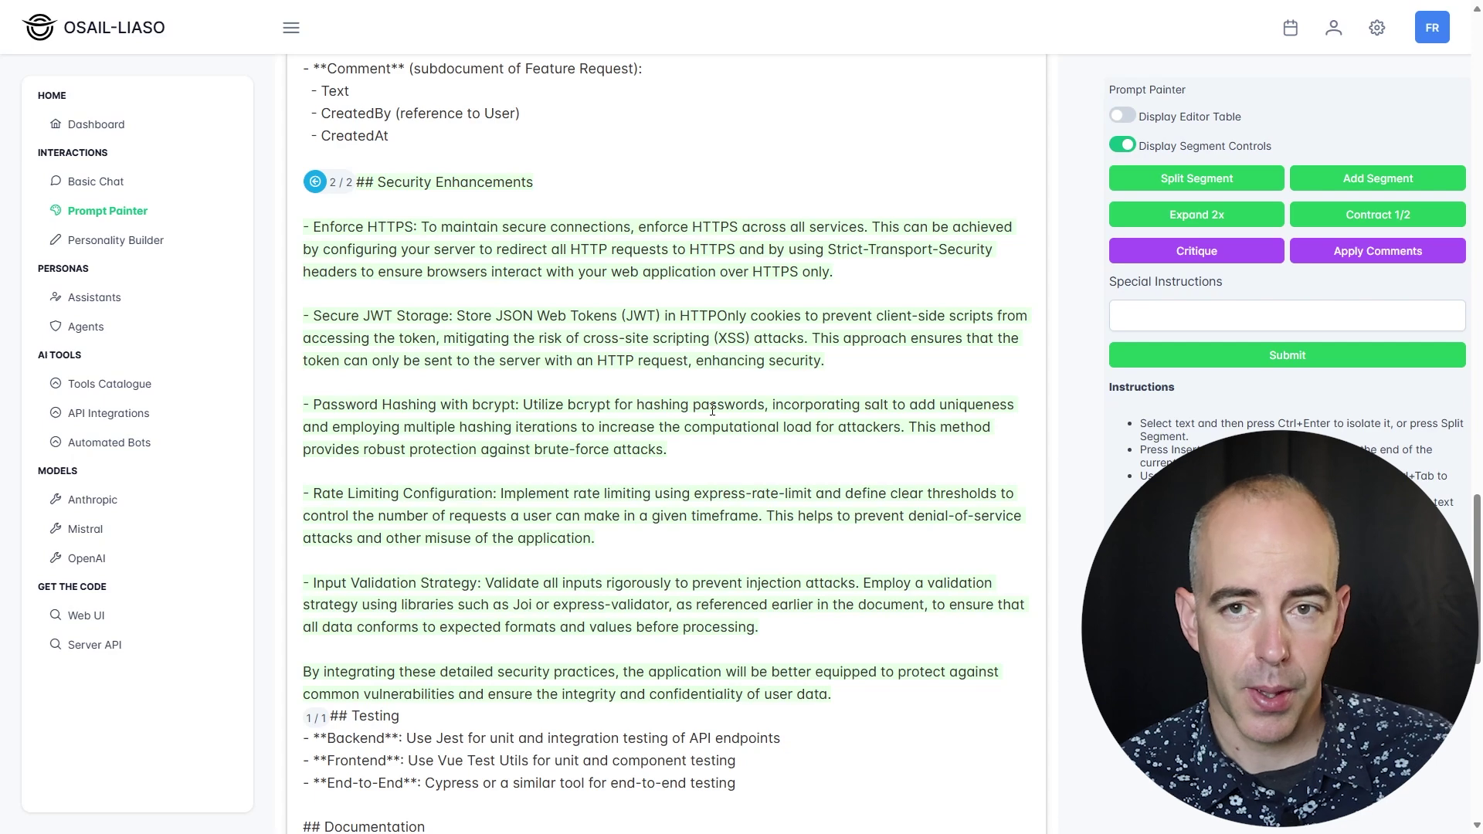
scroll(713, 409, "down", 4)
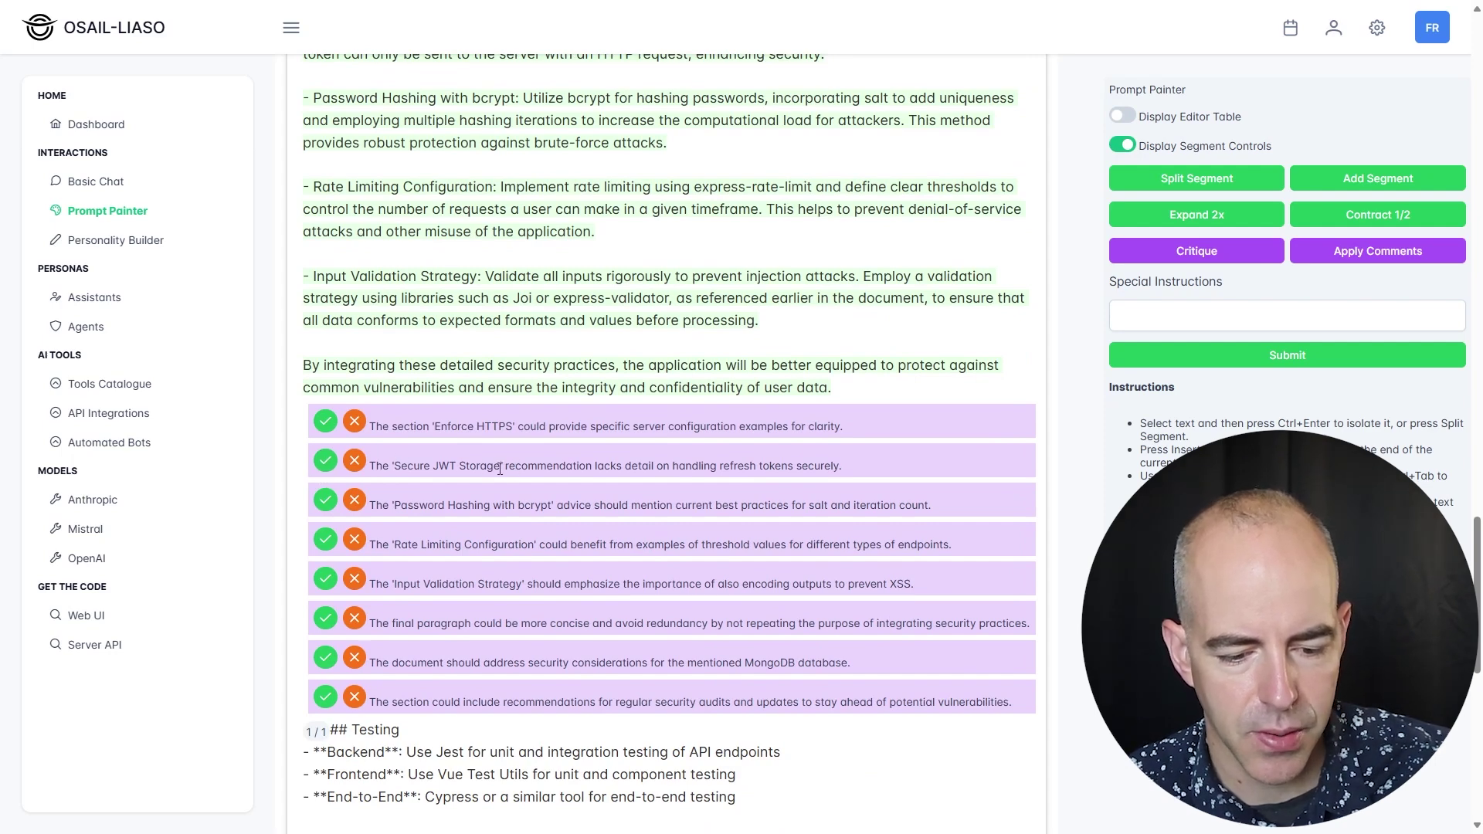
left_click(325, 462)
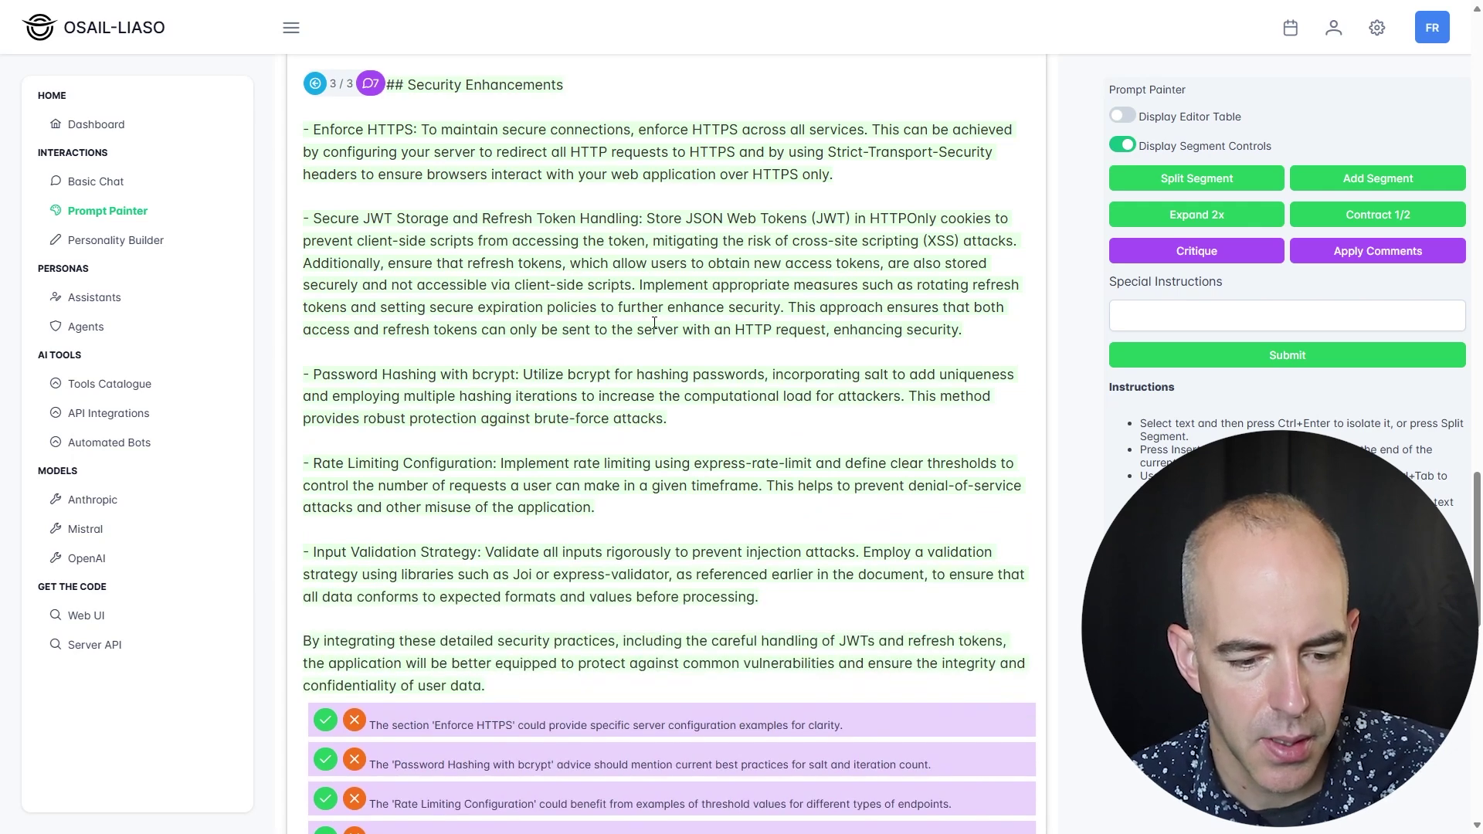
Apply only the critique comment about current best practices for salt and iteration count in 'Password Hashing with bcrypt'
scroll(654, 334, "down", 5)
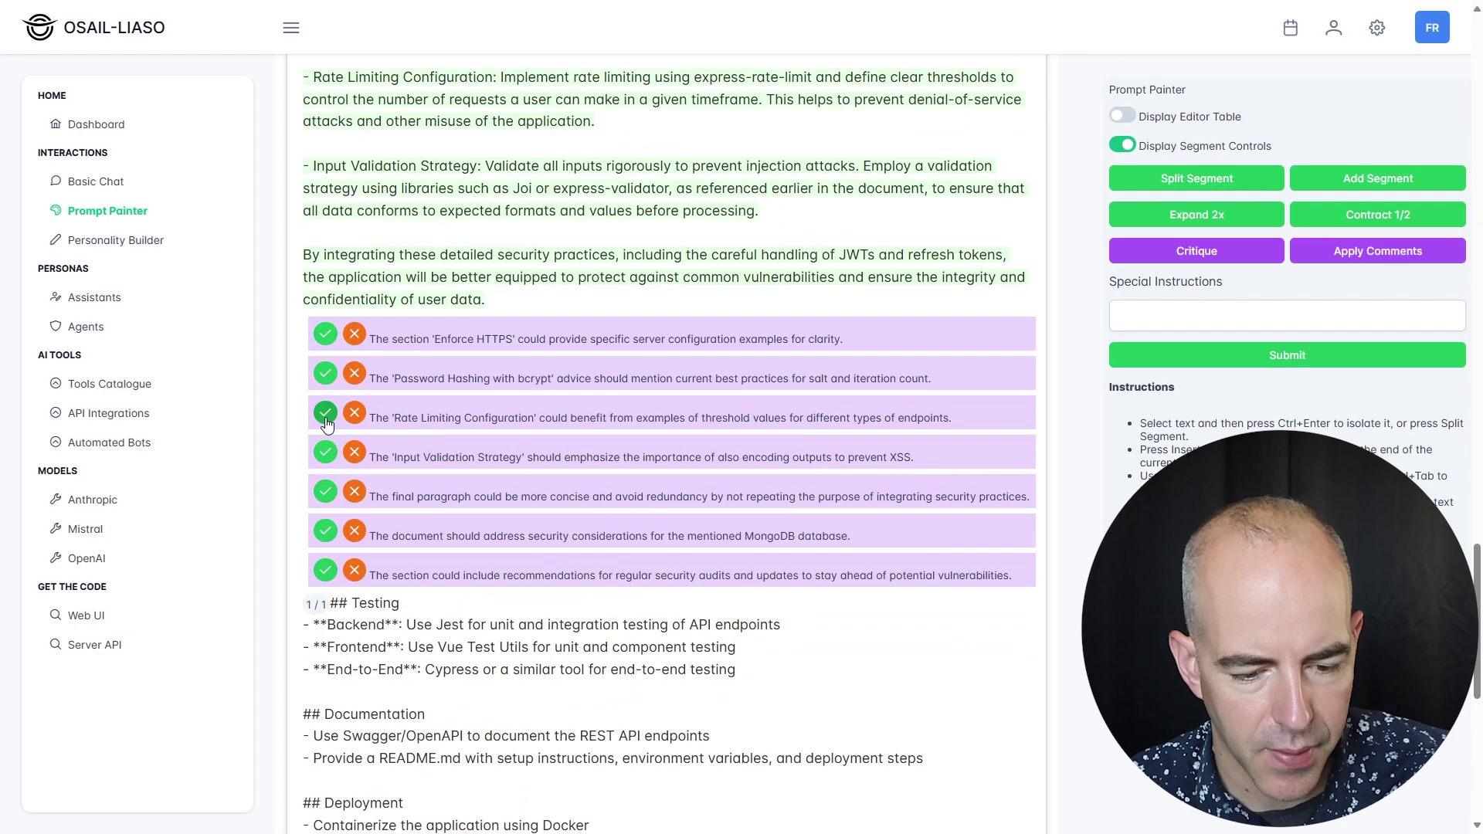
left_click(325, 379)
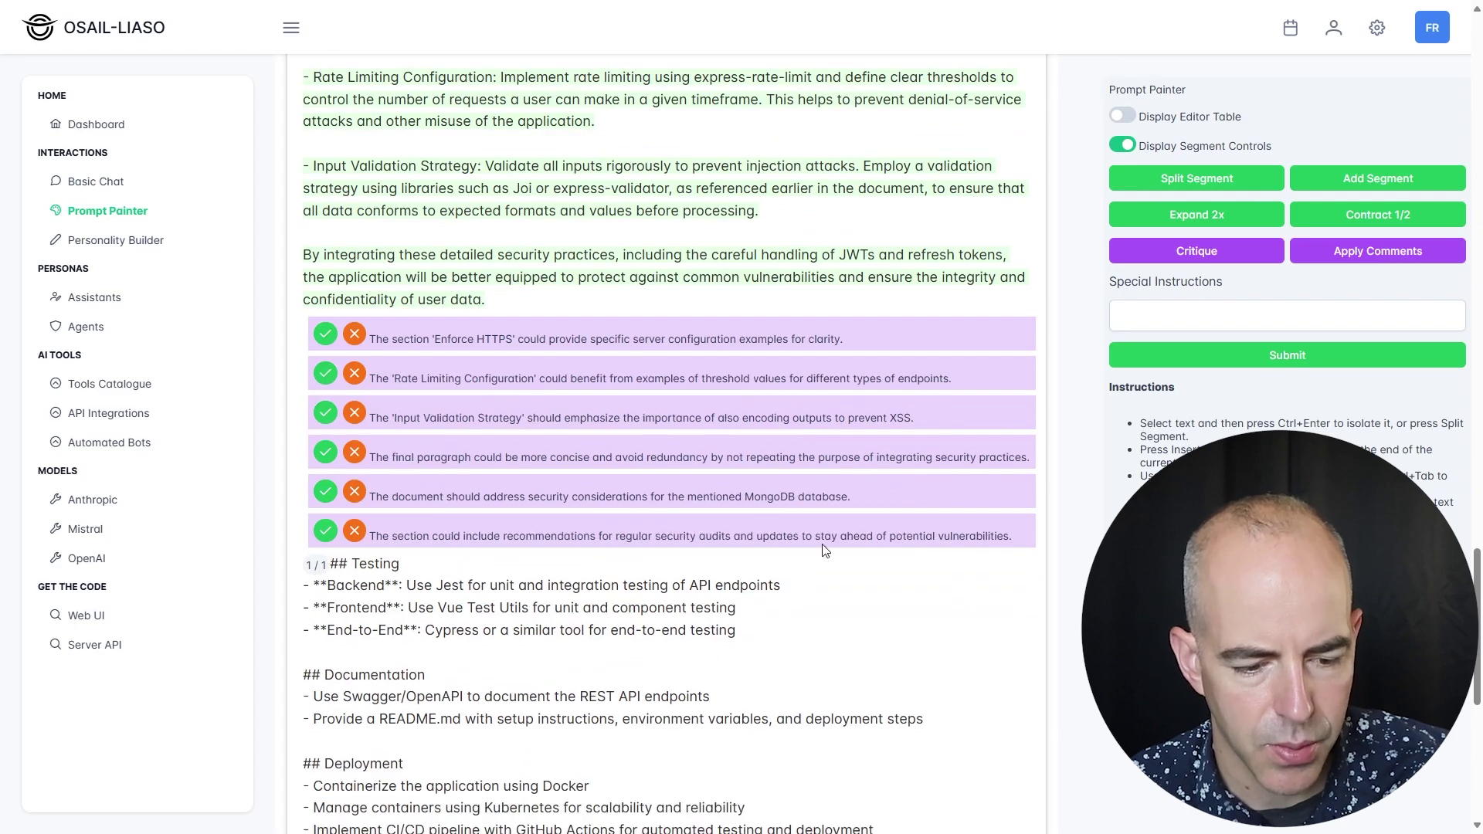
scroll(822, 544, "down", 3)
scroll(825, 550, "up", 3)
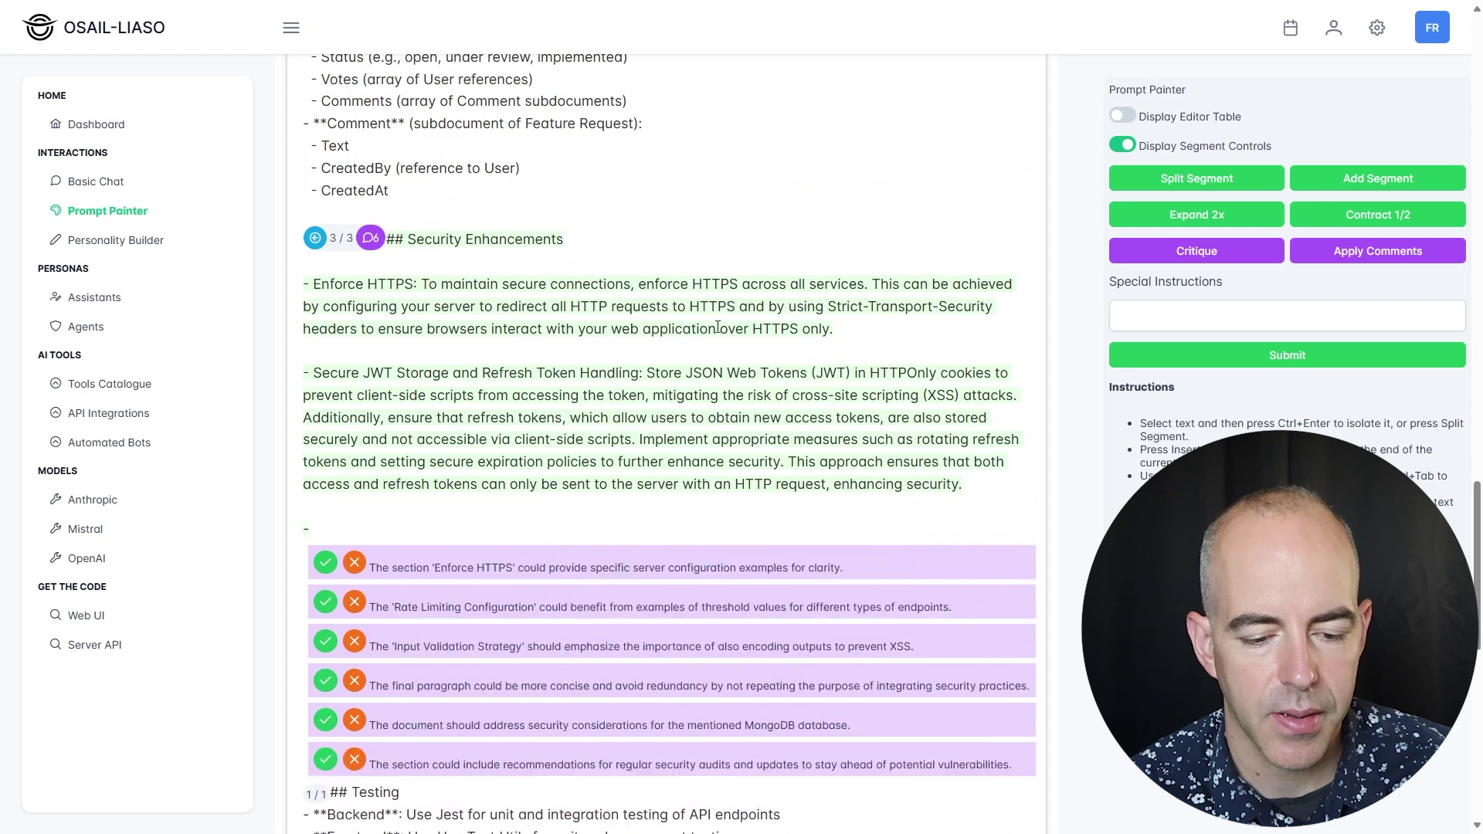
scroll(655, 368, "down", 1)
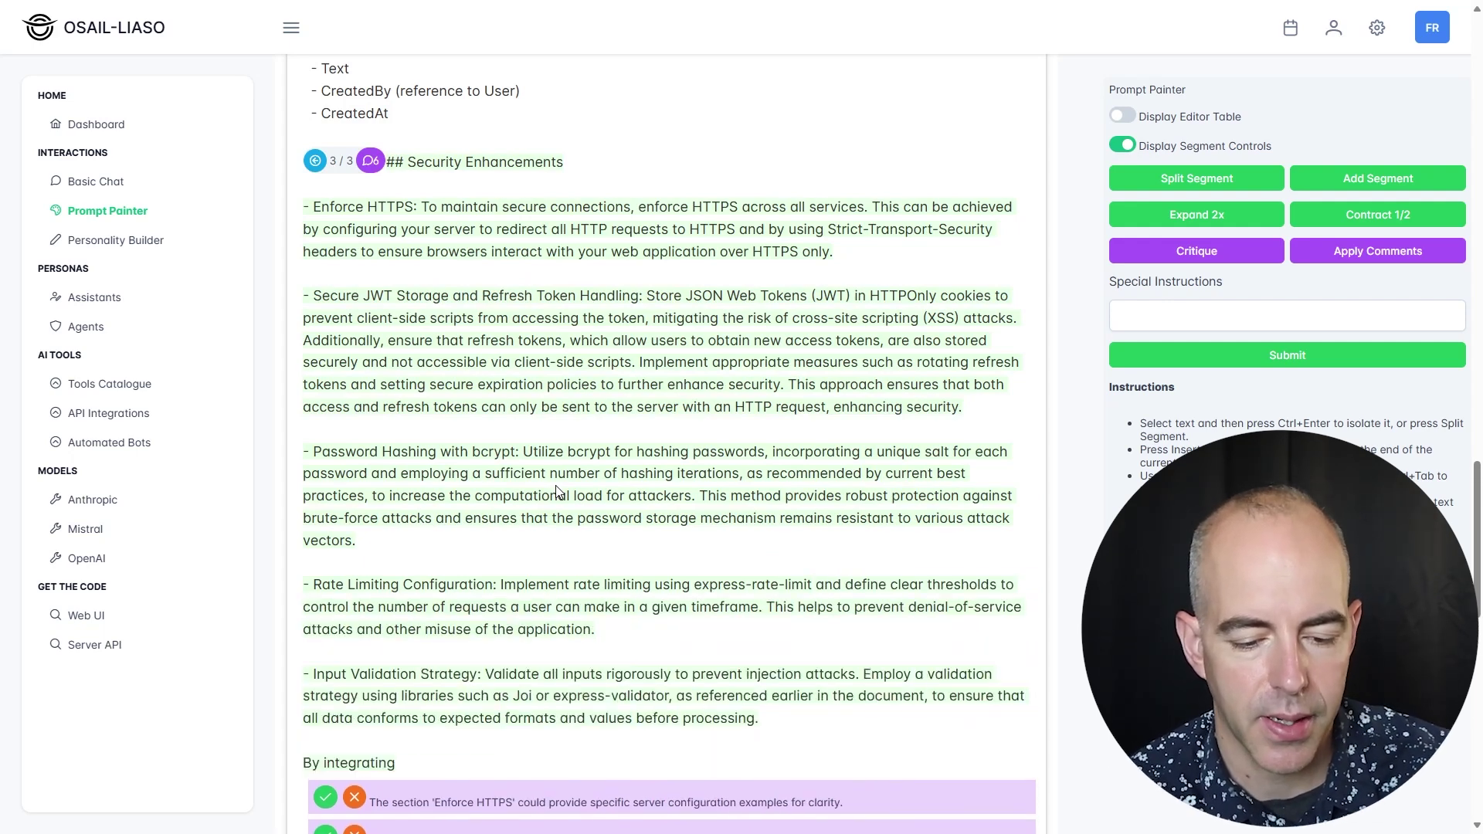
Delete the Security segment's closing paragraph that begins "By integrating these detailed security practices"
scroll(554, 485, "down", 2)
scroll(559, 492, "down", 1)
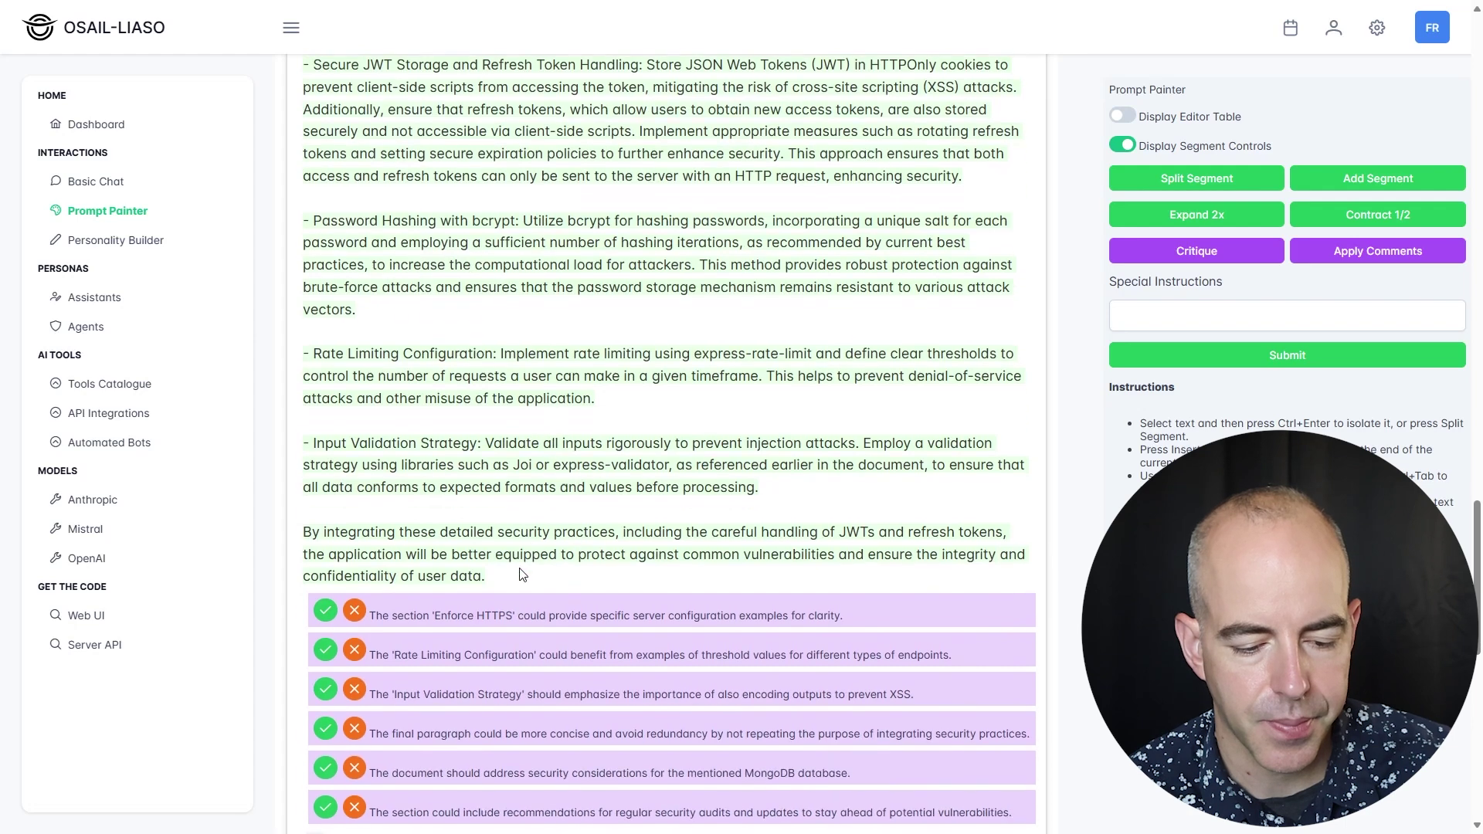
left_click_drag(480, 575, 283, 547)
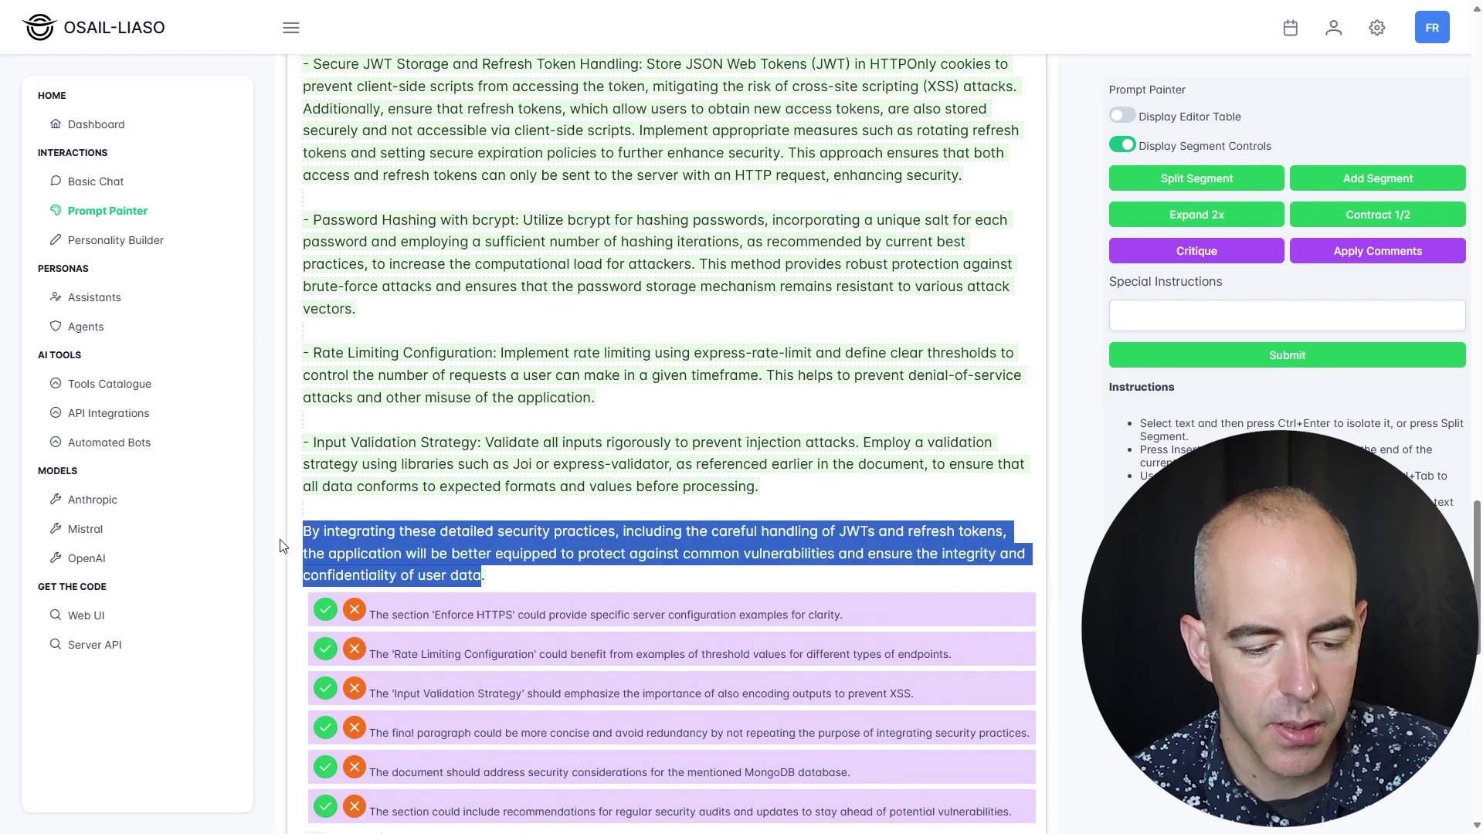
key("BackSpace")
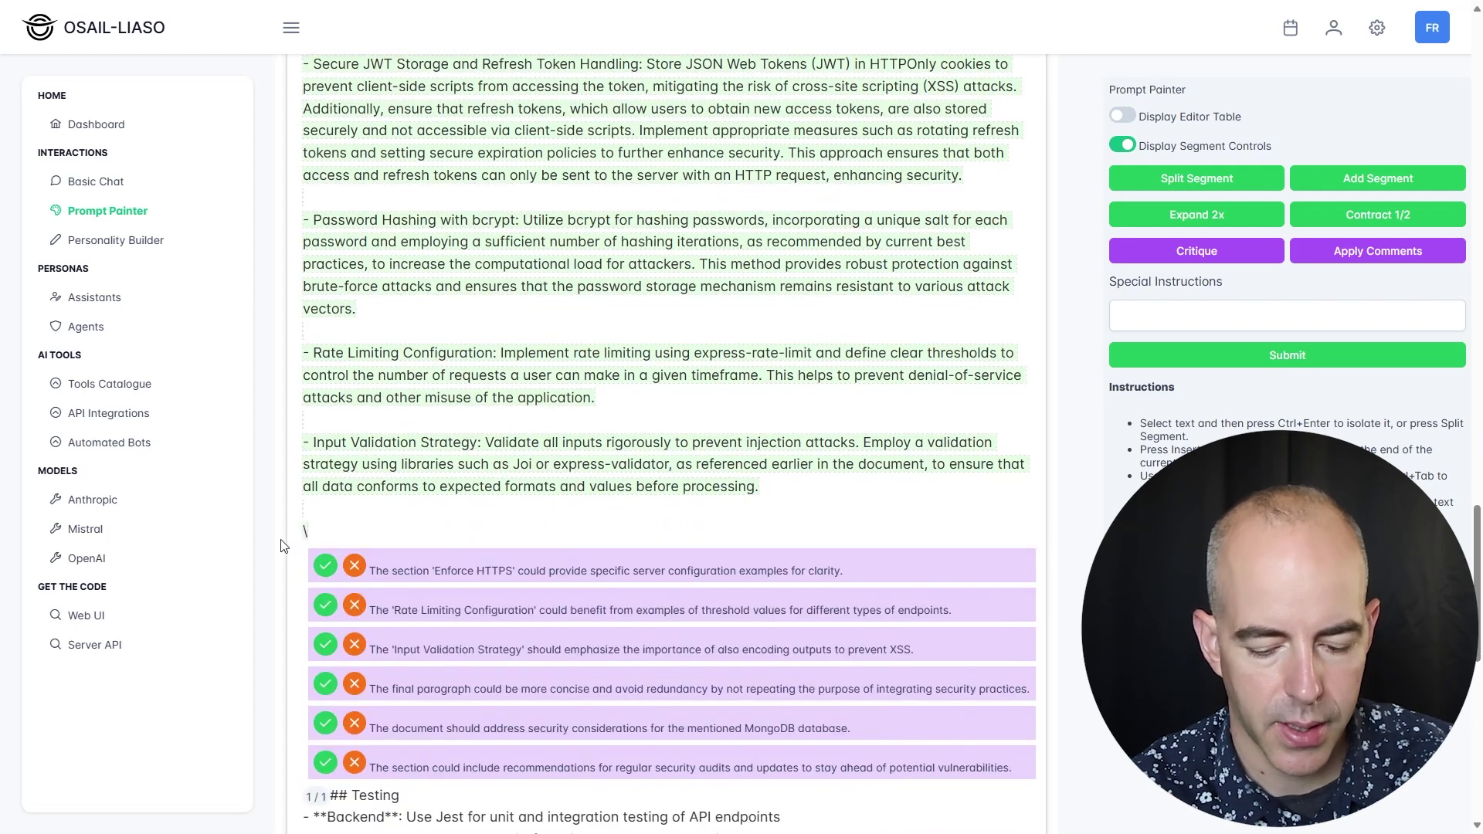
key("BackSpace")
key("BackSpace")
Step the Security segment back to its original version and forward again to the latest one to compare them
scroll(301, 387, "up", 4)
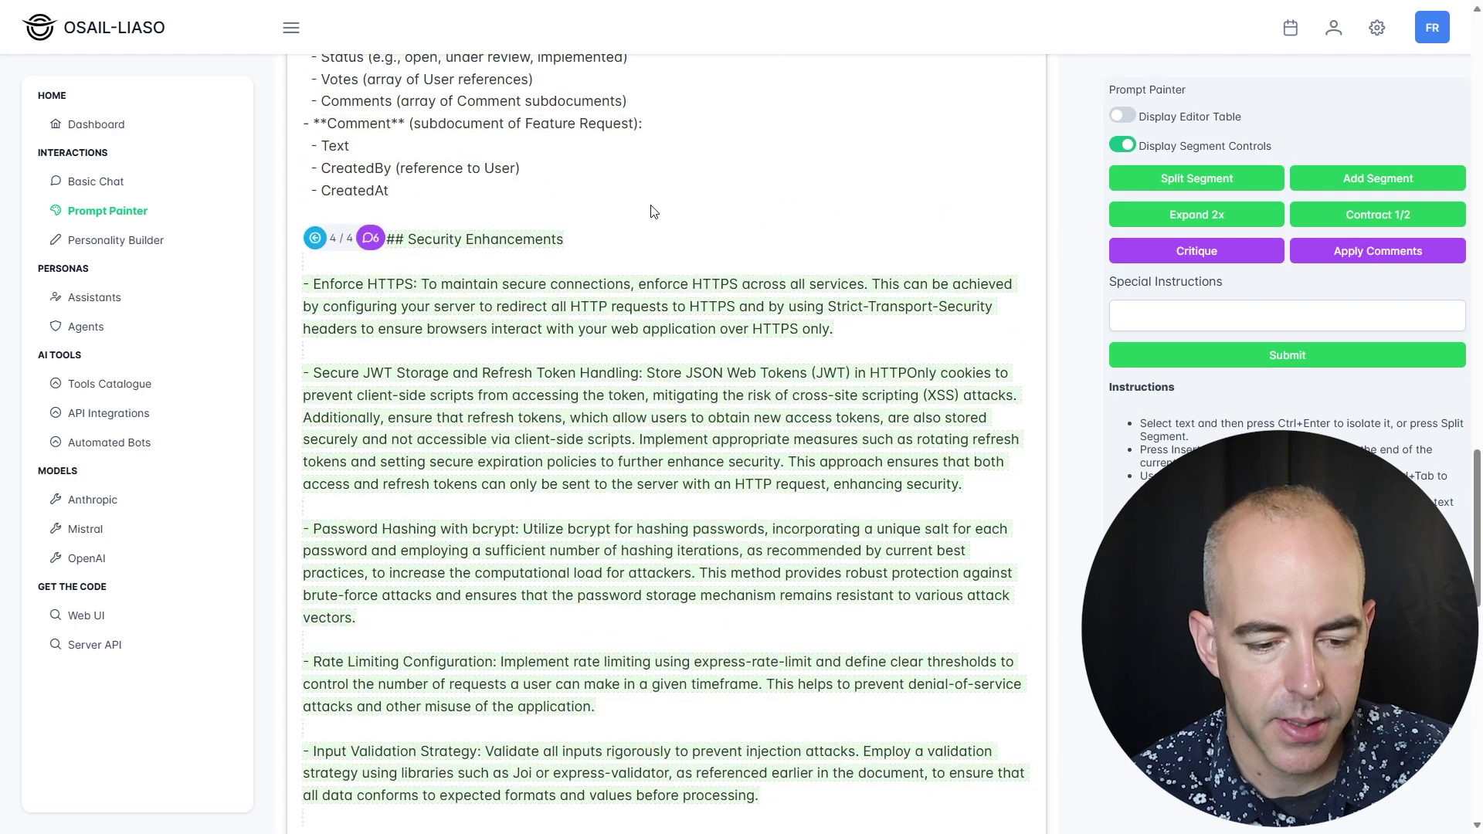
left_click(315, 239)
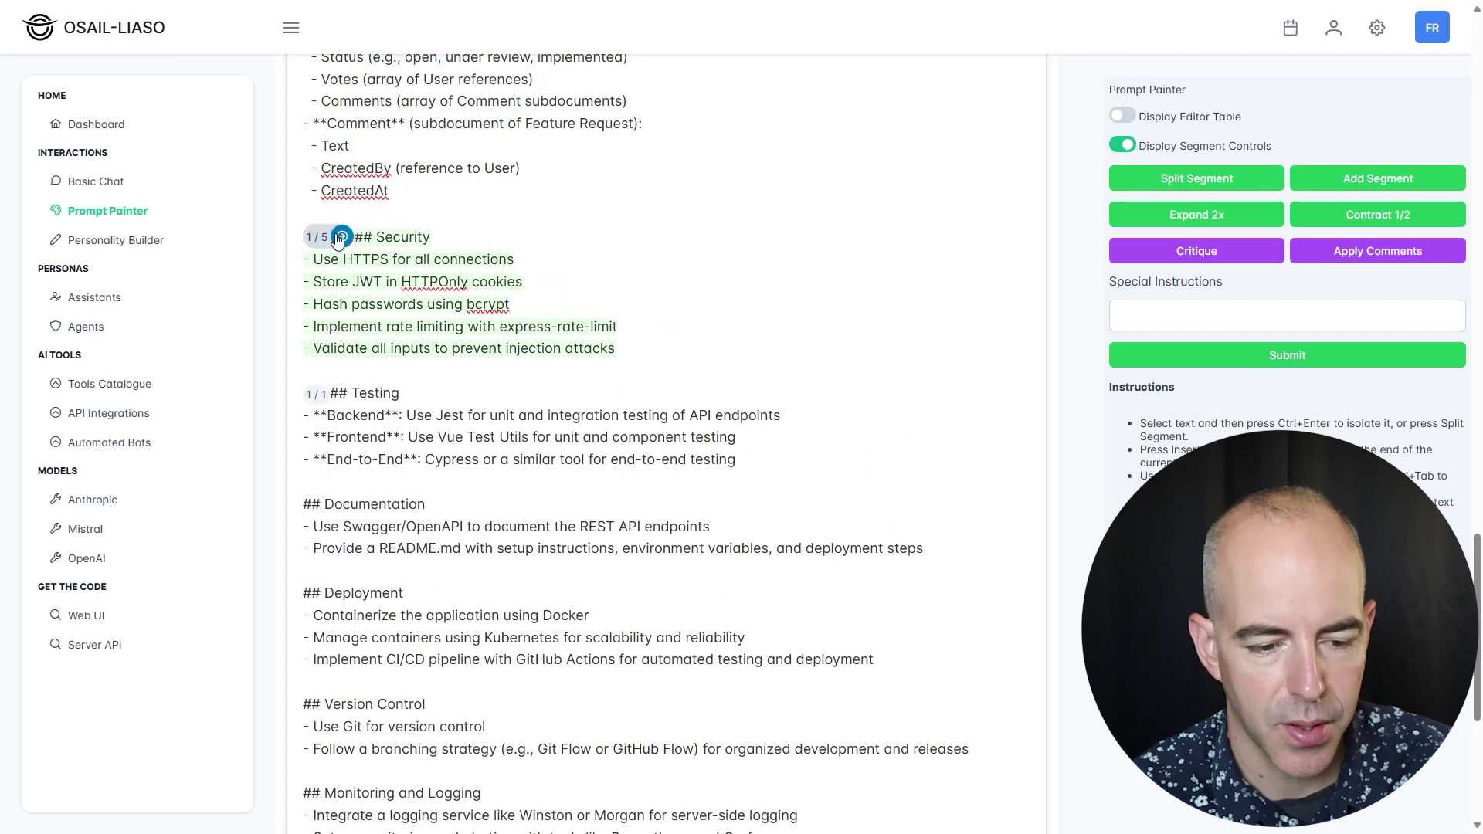
left_click(342, 236)
left_click(368, 239)
left_click(372, 241)
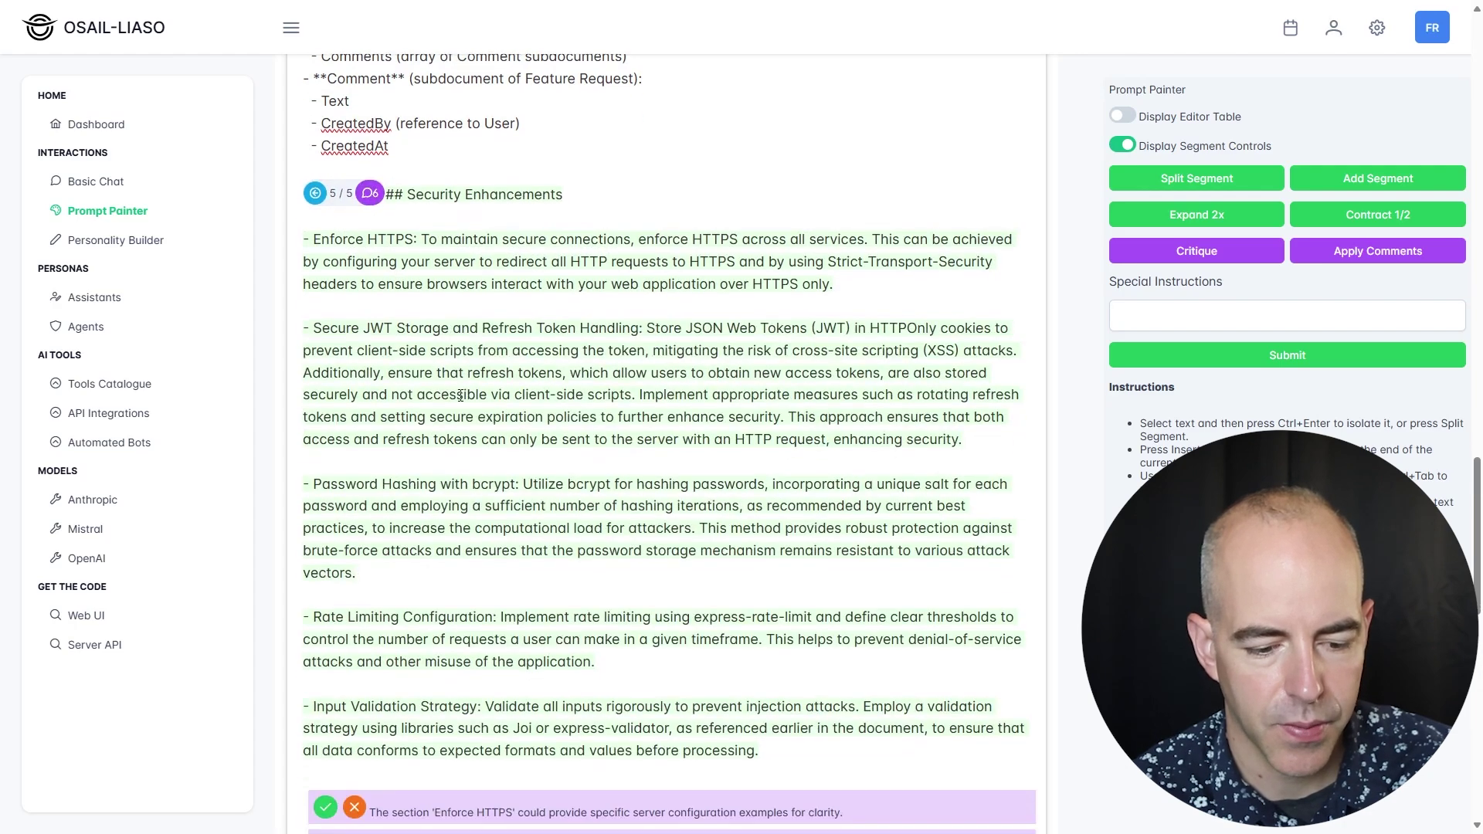
Rewrite the Security segment with the special instruction "Add in the specific NPM libraries for each section that would be applied by Node.js"
left_click(300, 197)
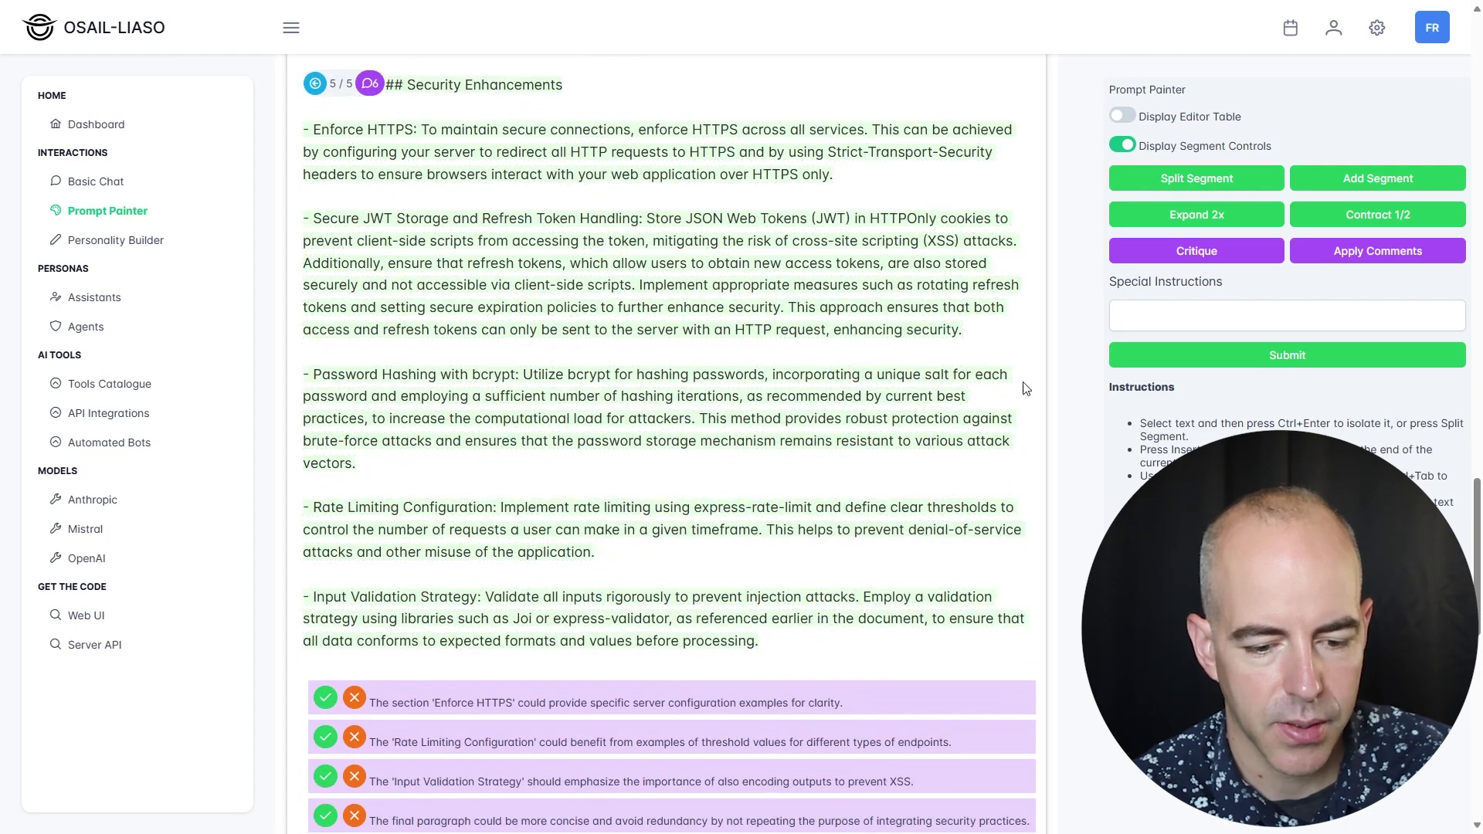
left_click(973, 334)
scroll(975, 339, "up", 1)
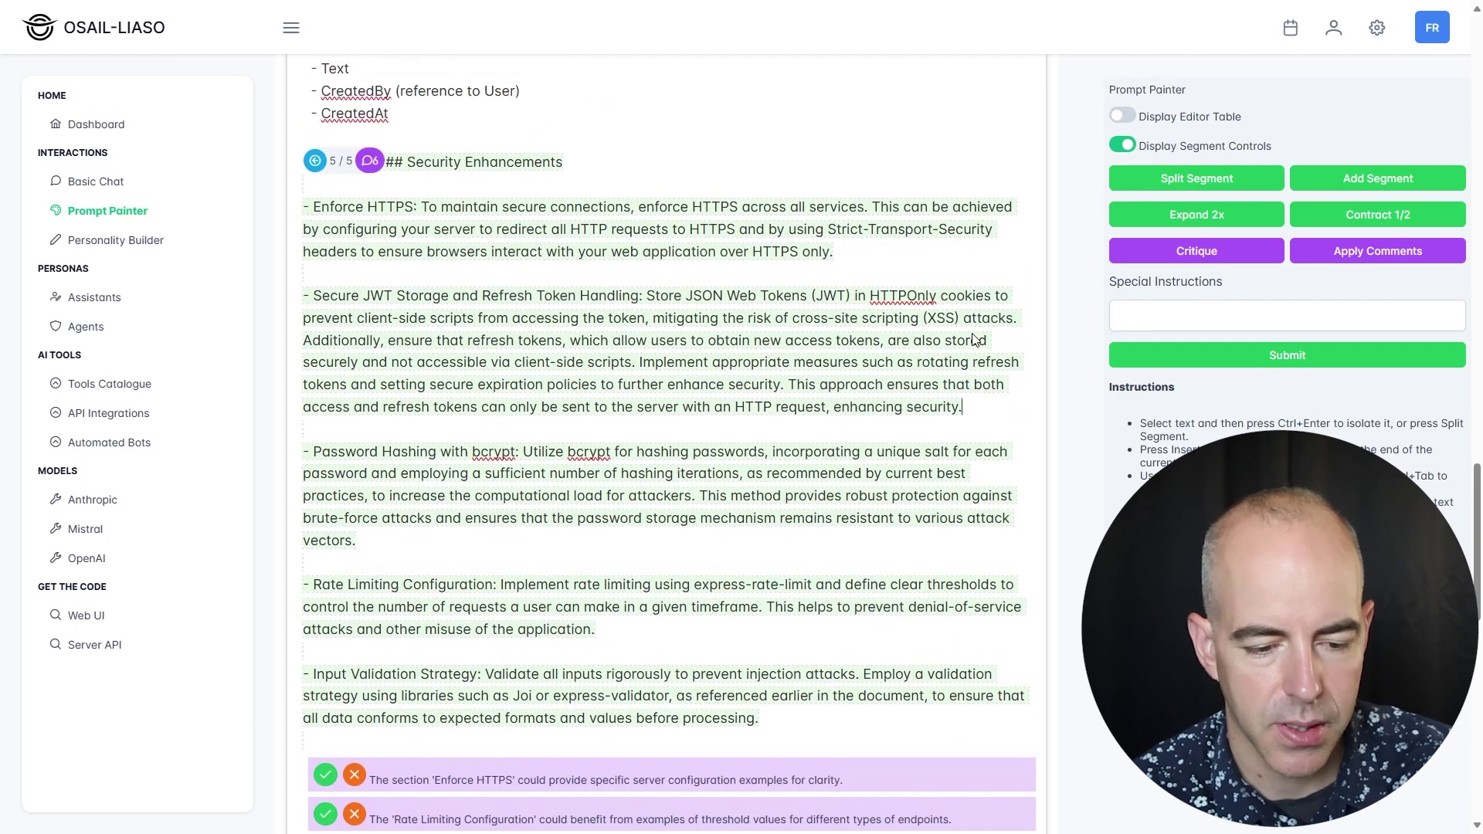
scroll(973, 334, "down", 1)
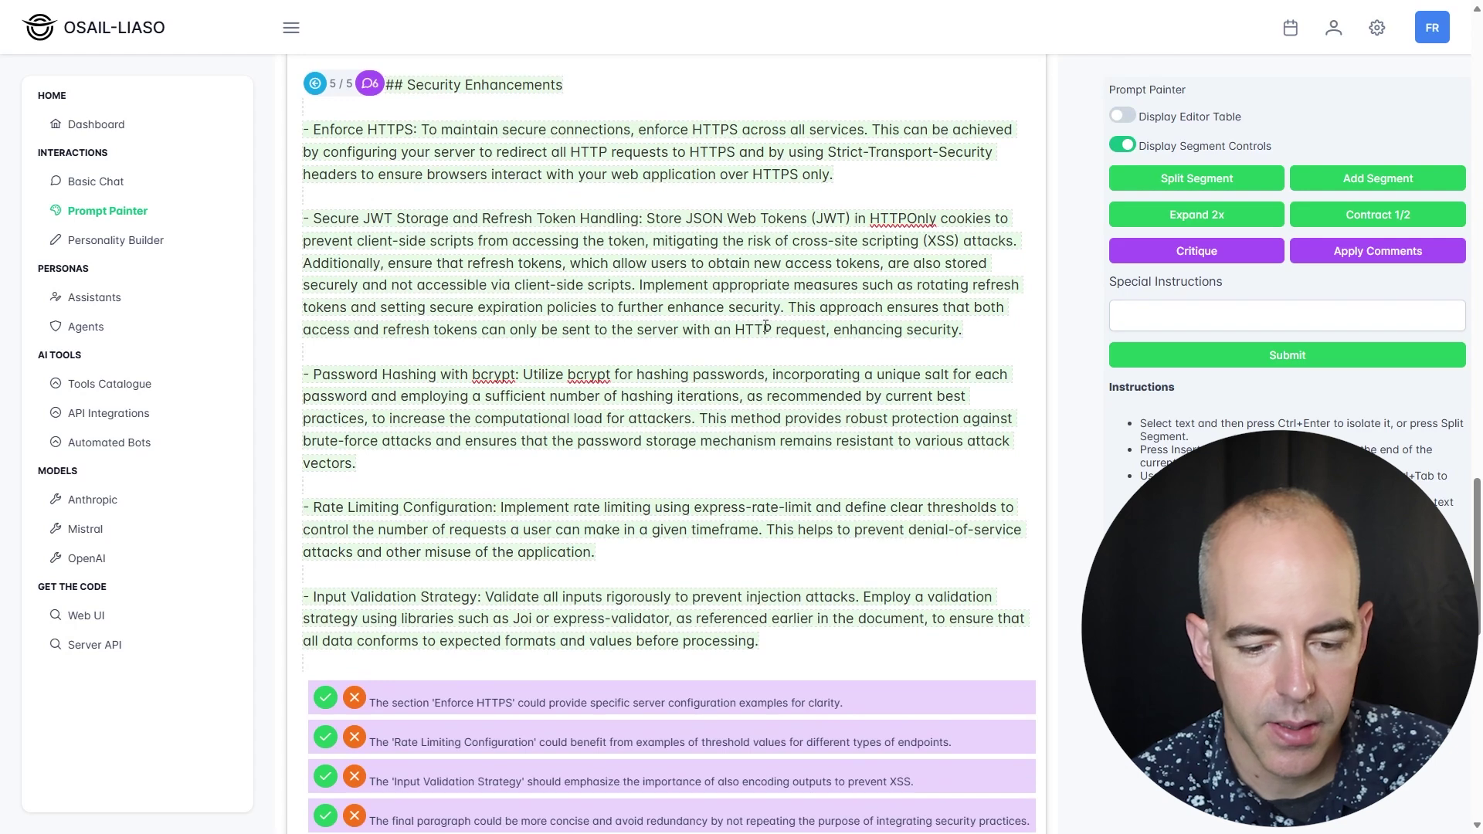
left_click(1174, 324)
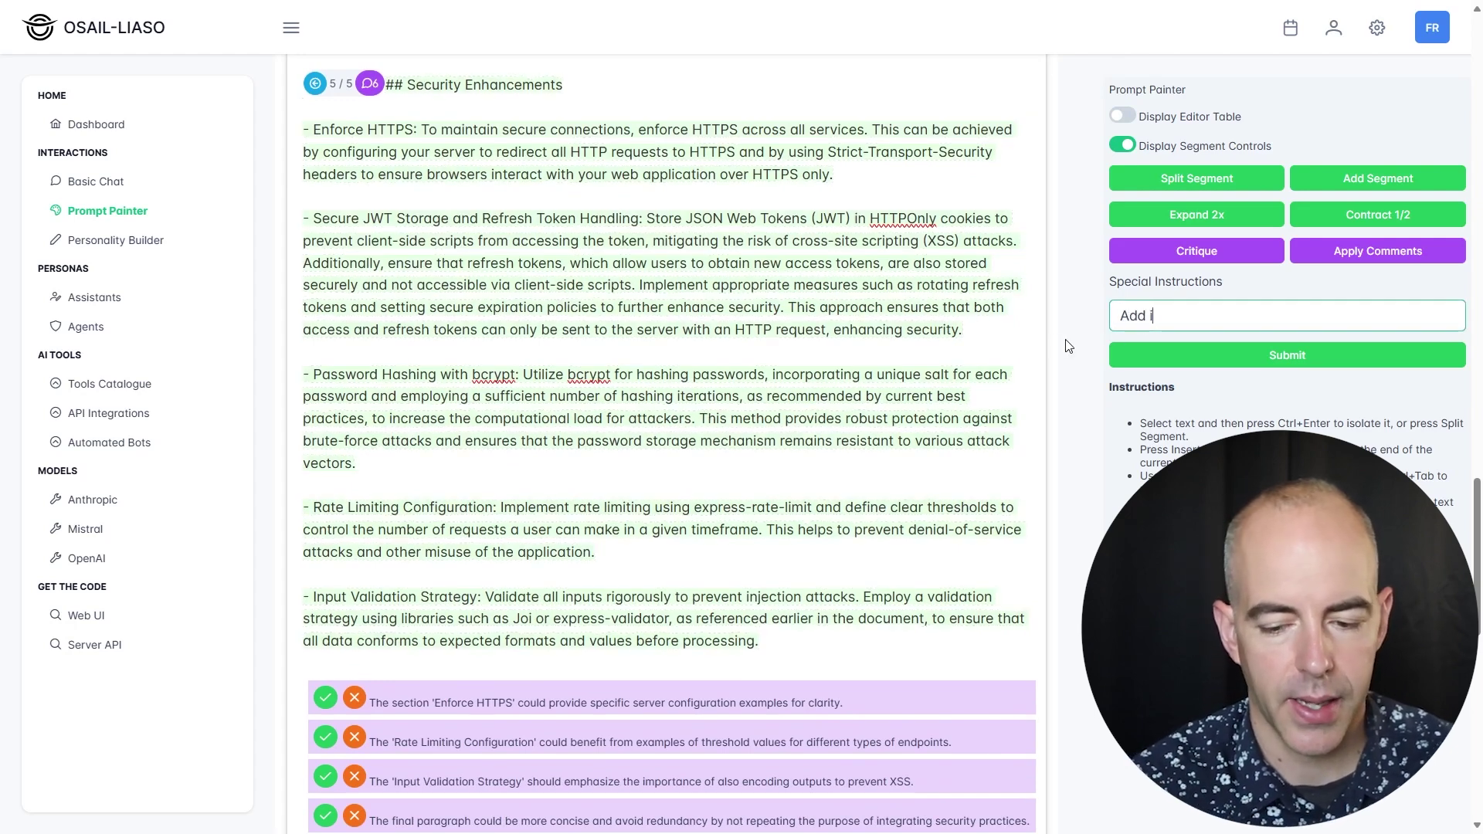
type("Add in the specific NPM libraries for ea")
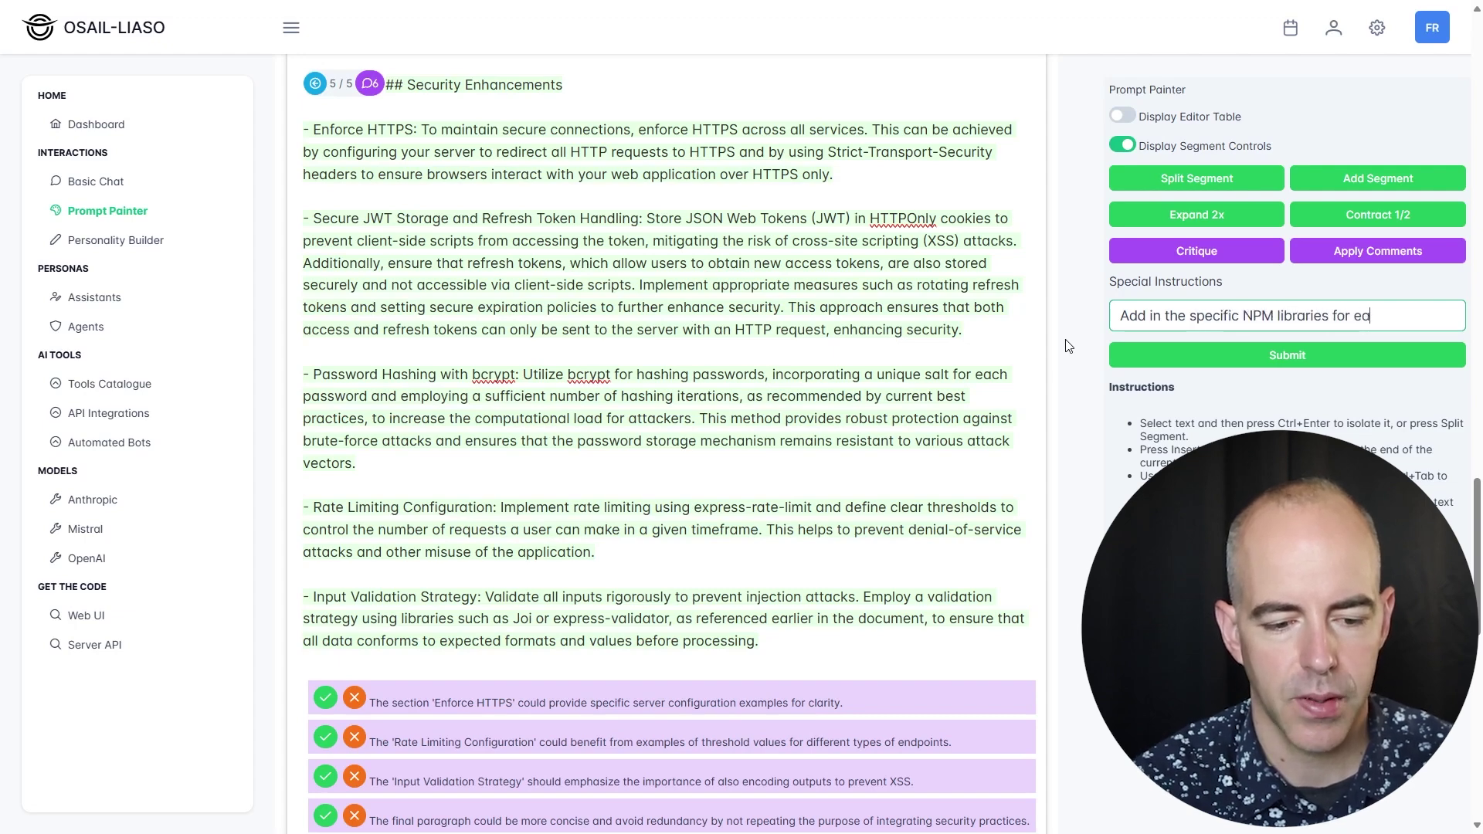
type(" that woul")
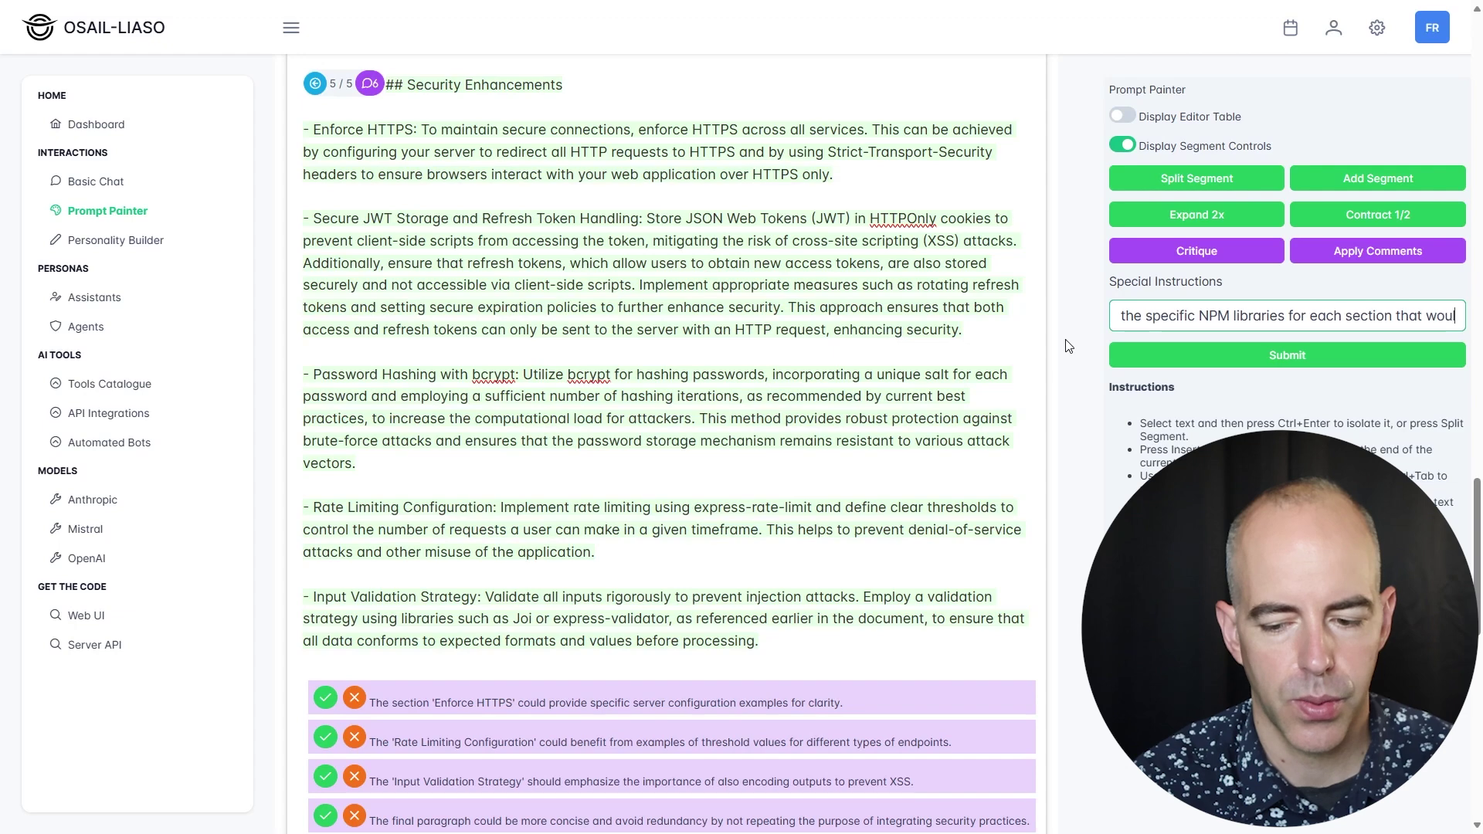
type("d be applied by Node.js")
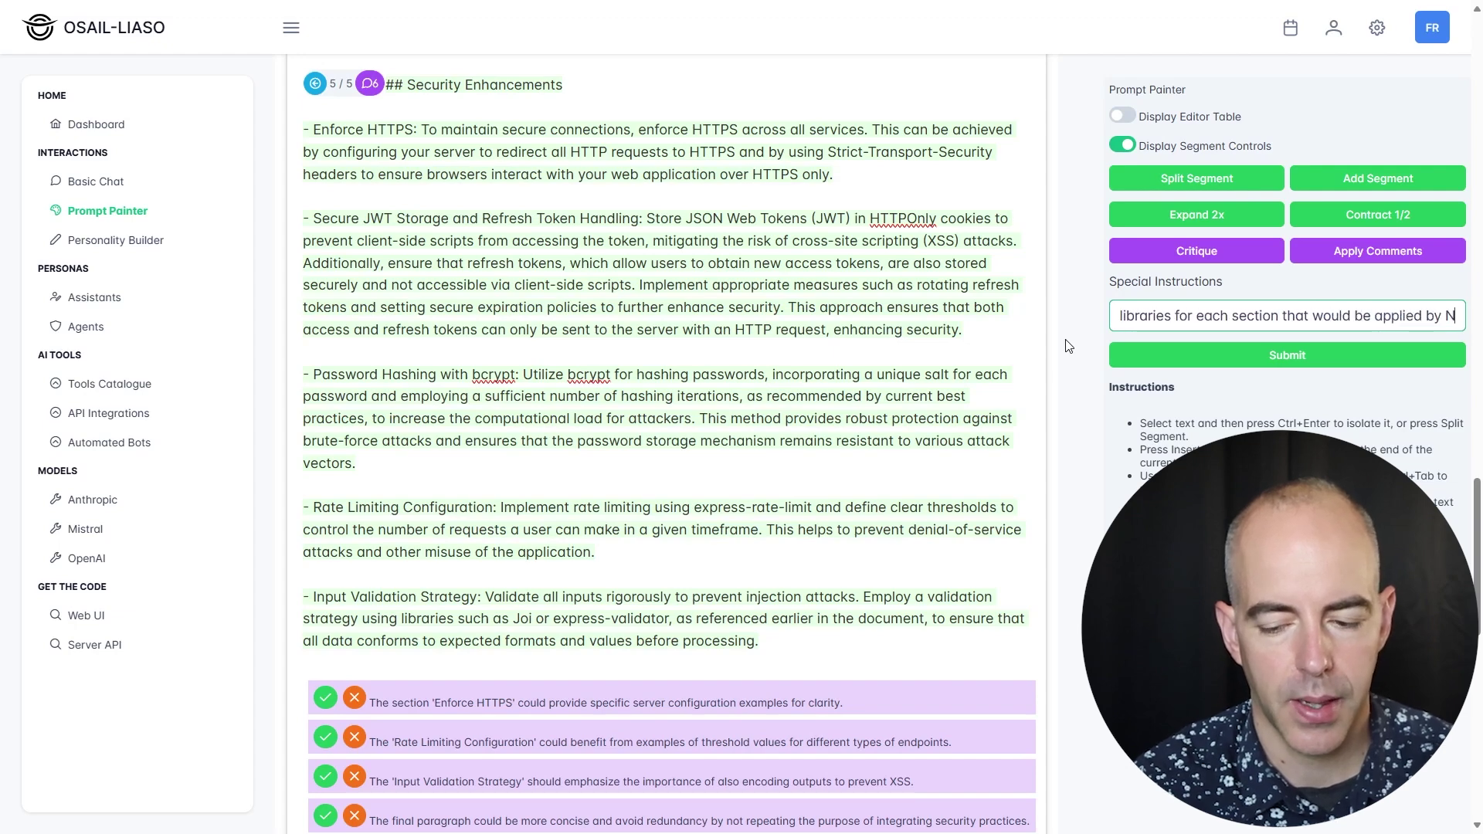
left_click(1134, 355)
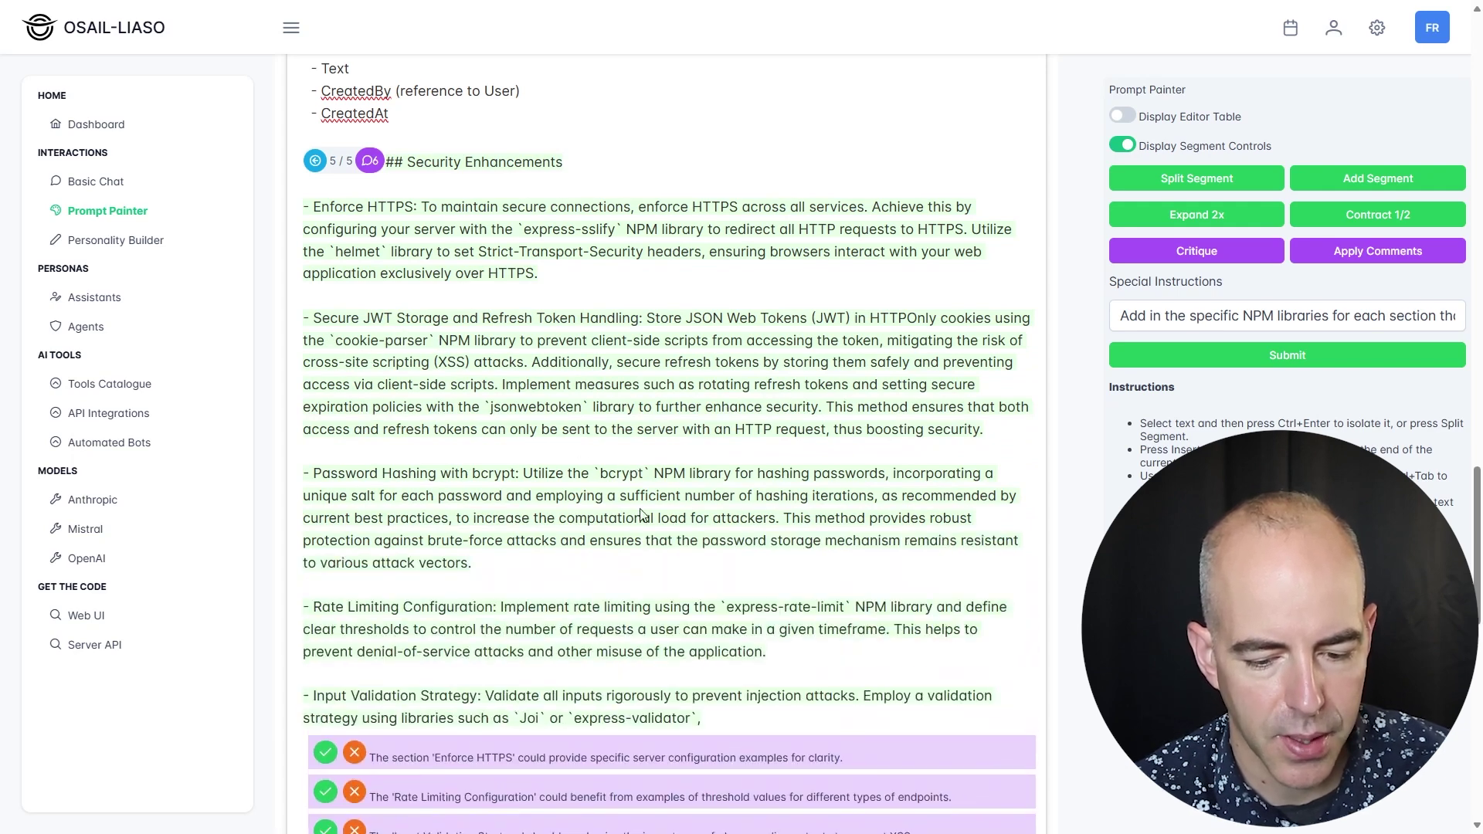
scroll(716, 620, "down", 1)
scroll(716, 621, "down", 2)
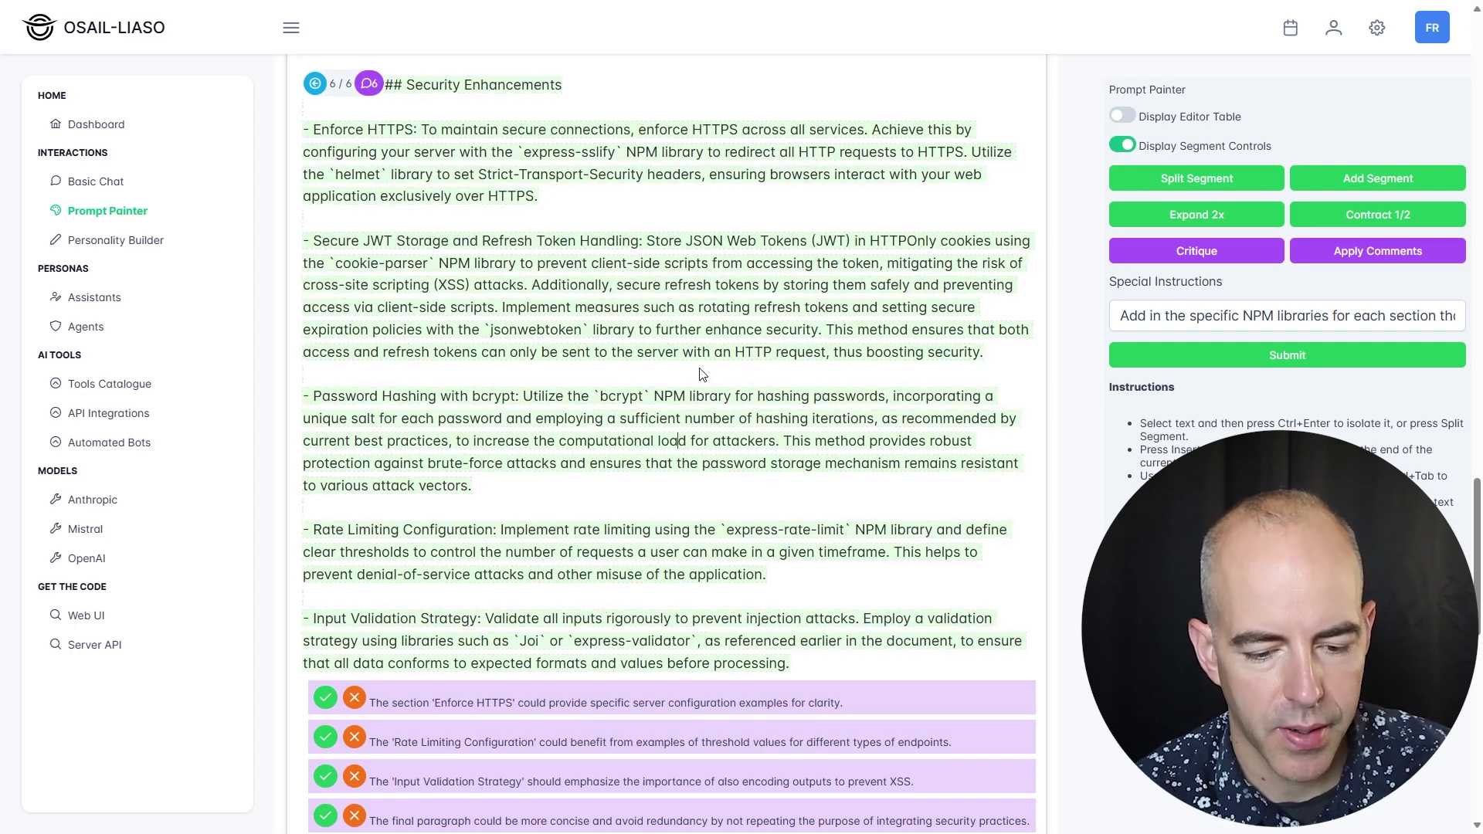
scroll(694, 375, "down", 1)
scroll(693, 375, "up", 2)
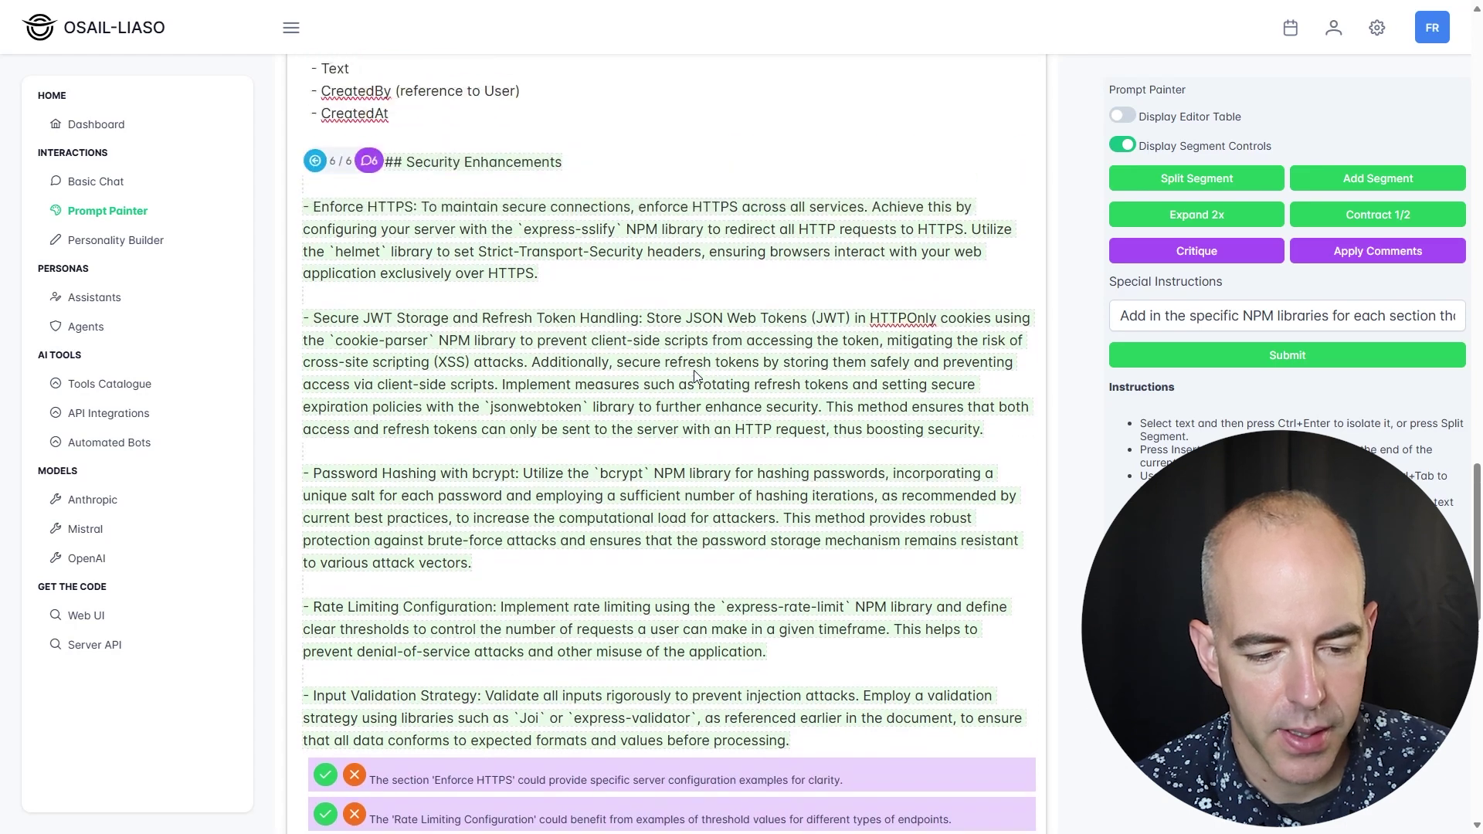
Submit the special instruction "Expand with a proposed package.json" for the Security segment and review the generated text
triple_click(1242, 315)
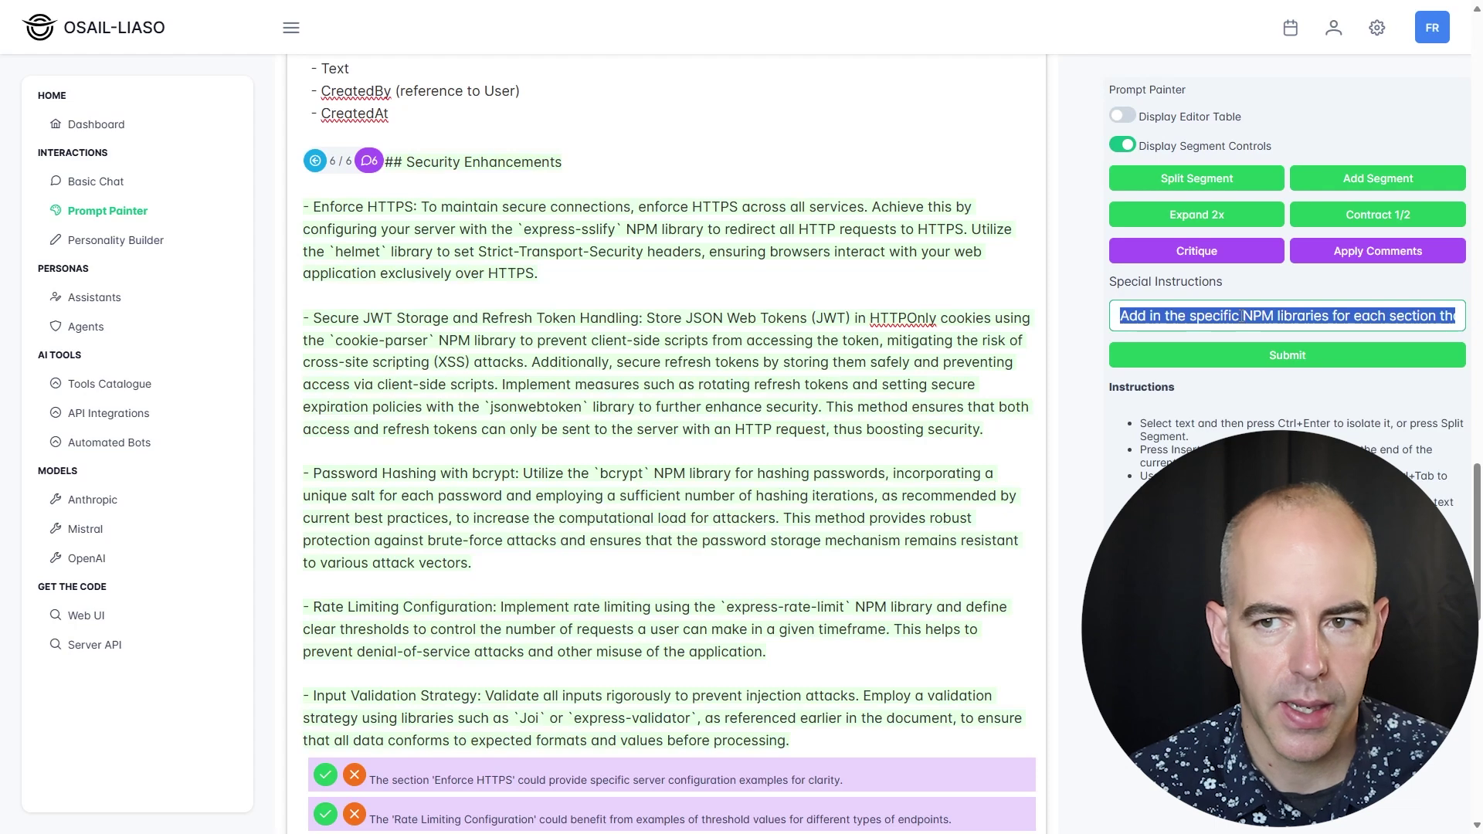
type("Wxpand with a pro")
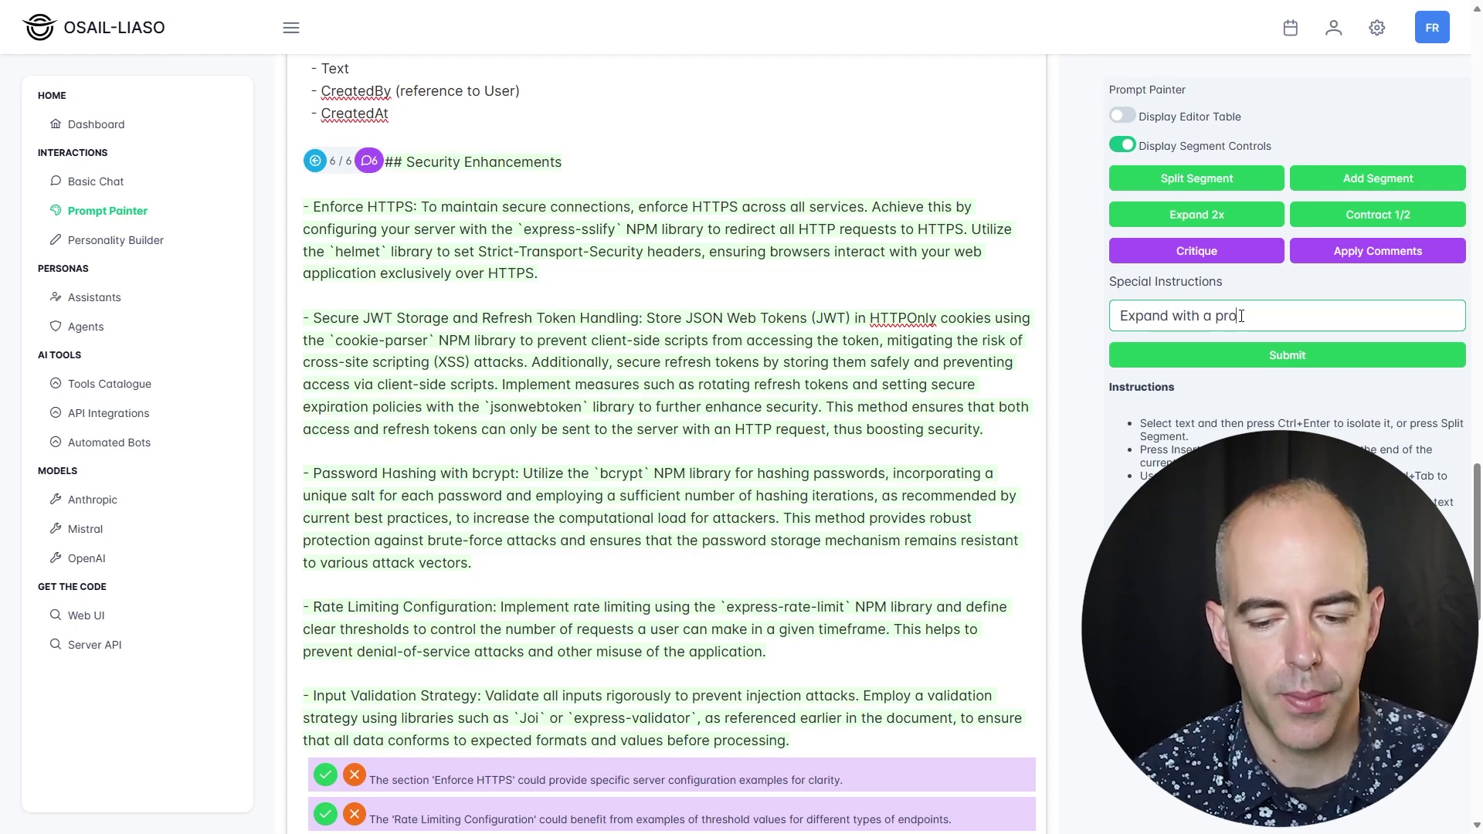
type("posed package.json")
key("Tab")
key("Return")
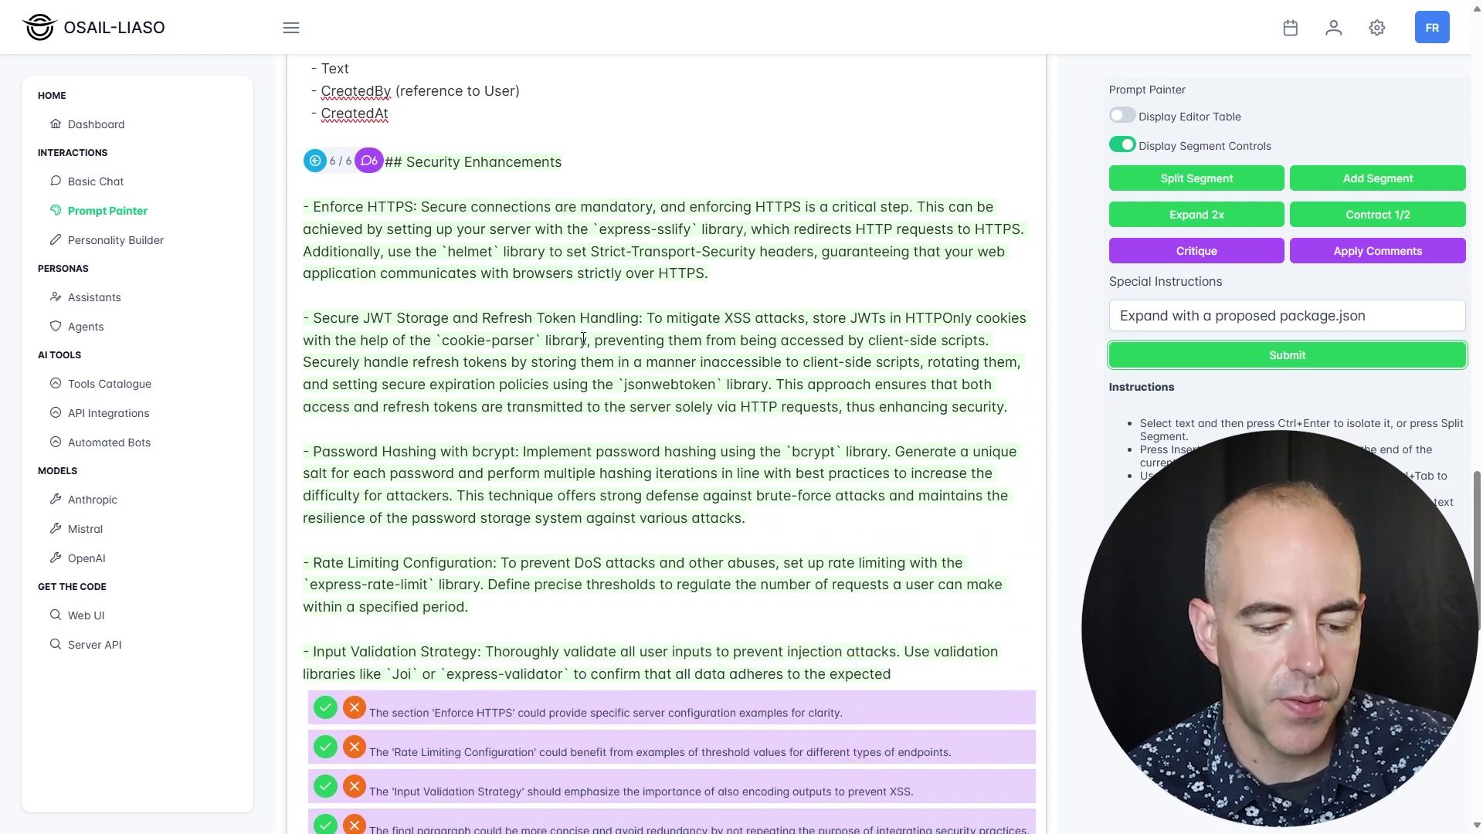
scroll(543, 412, "down", 5)
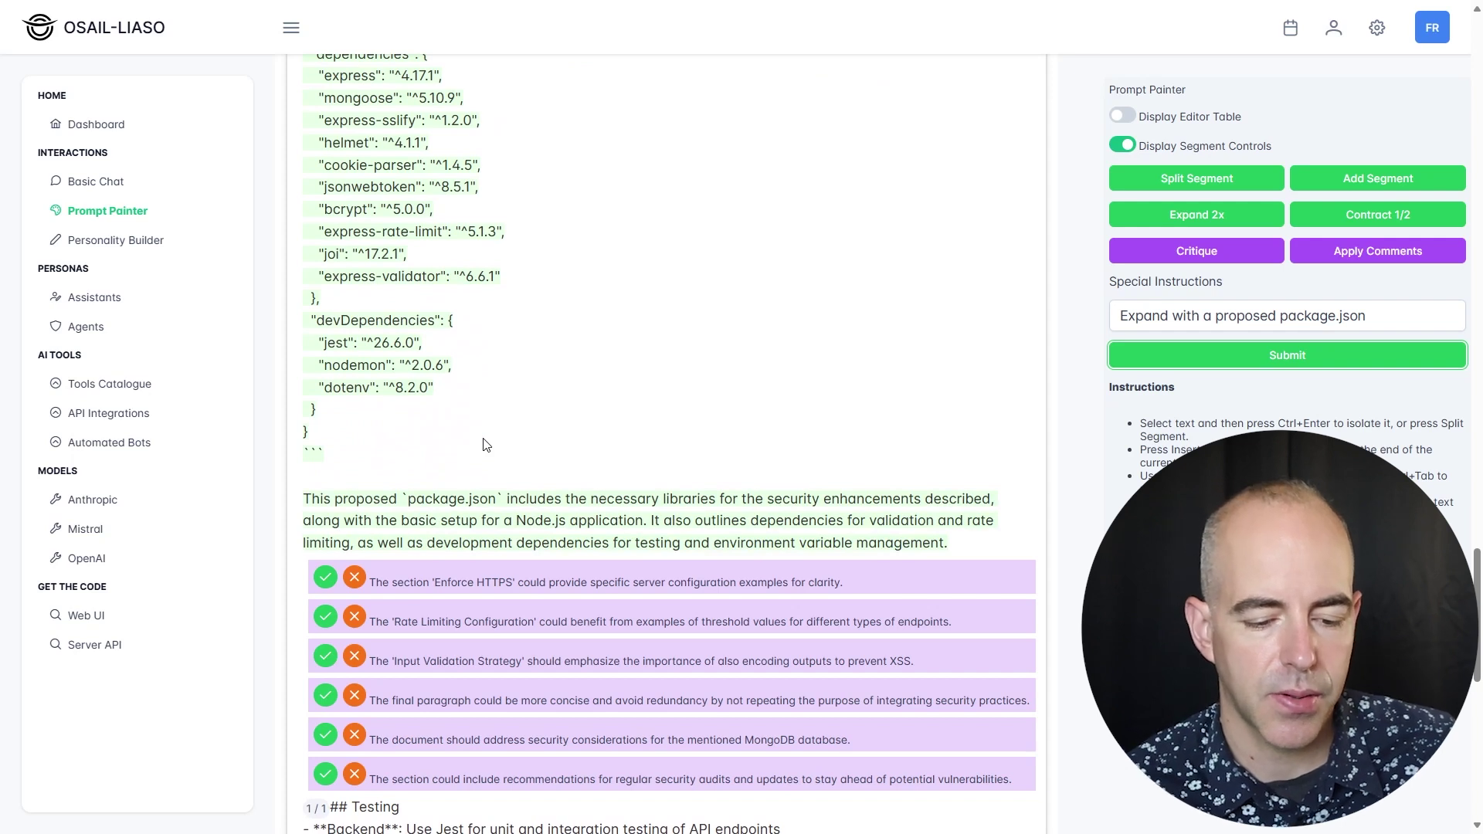
scroll(485, 445, "up", 5)
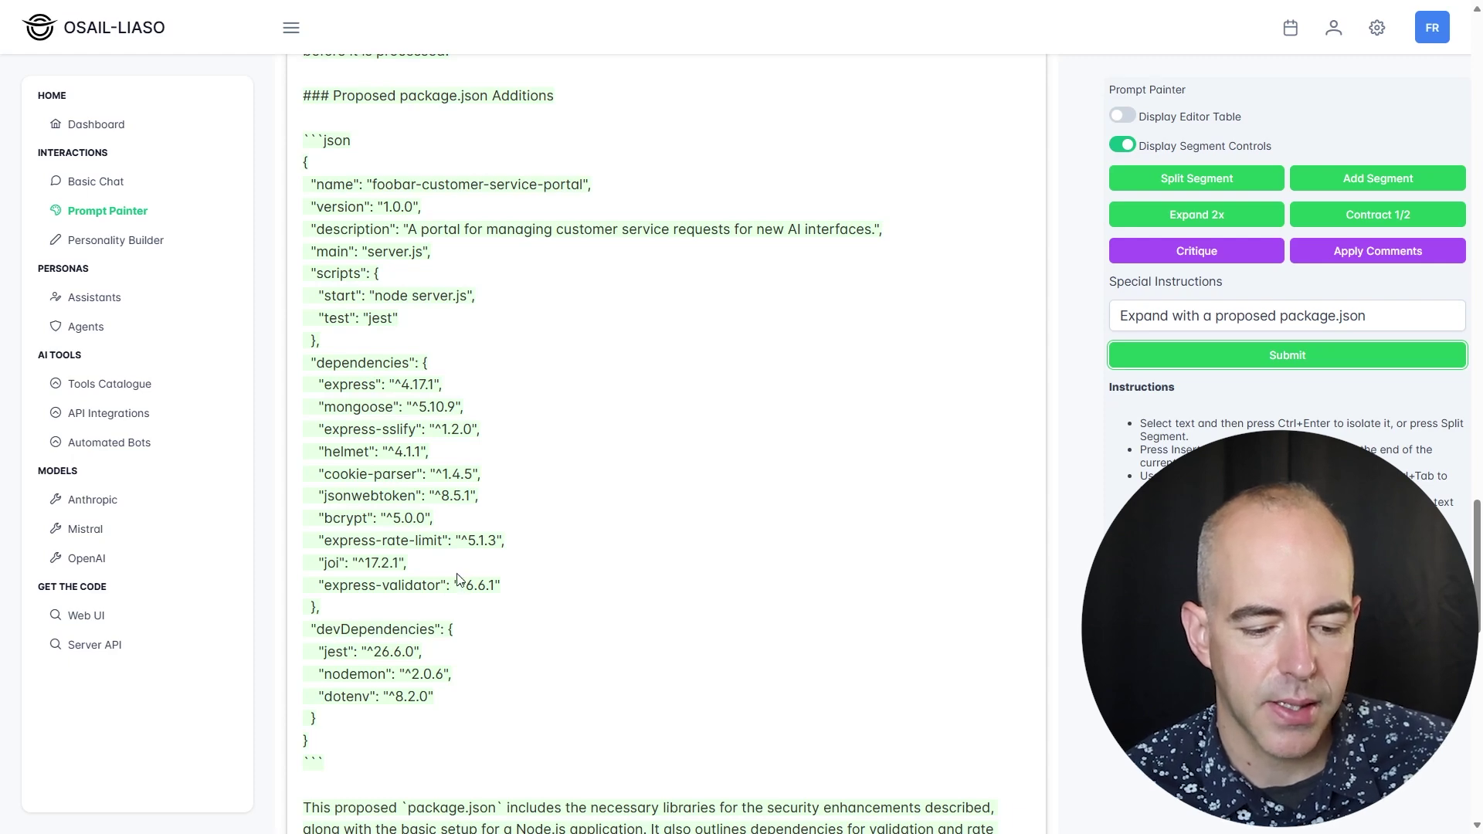
scroll(458, 579, "up", 14)
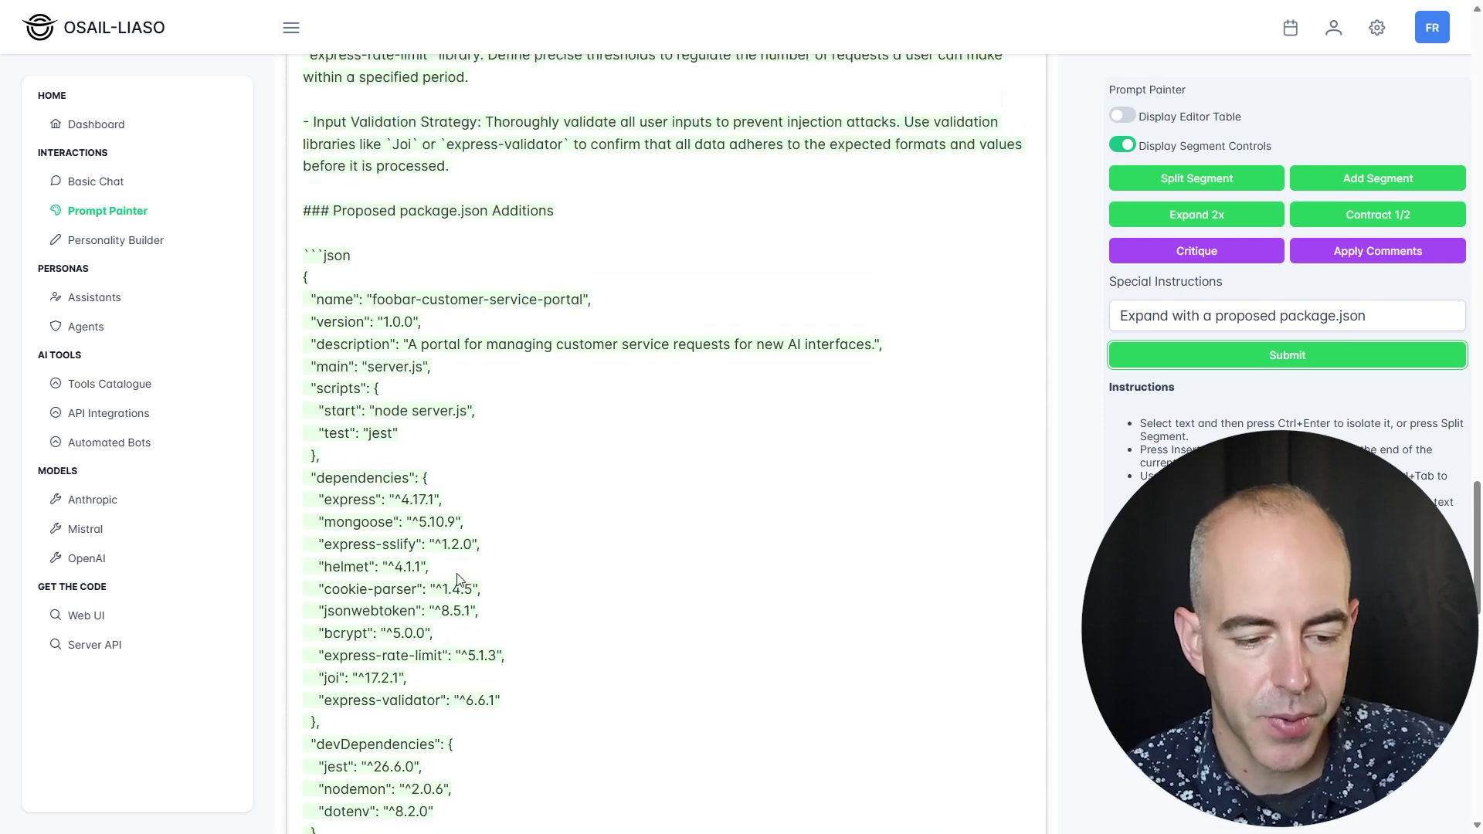
scroll(332, 386, "down", 10)
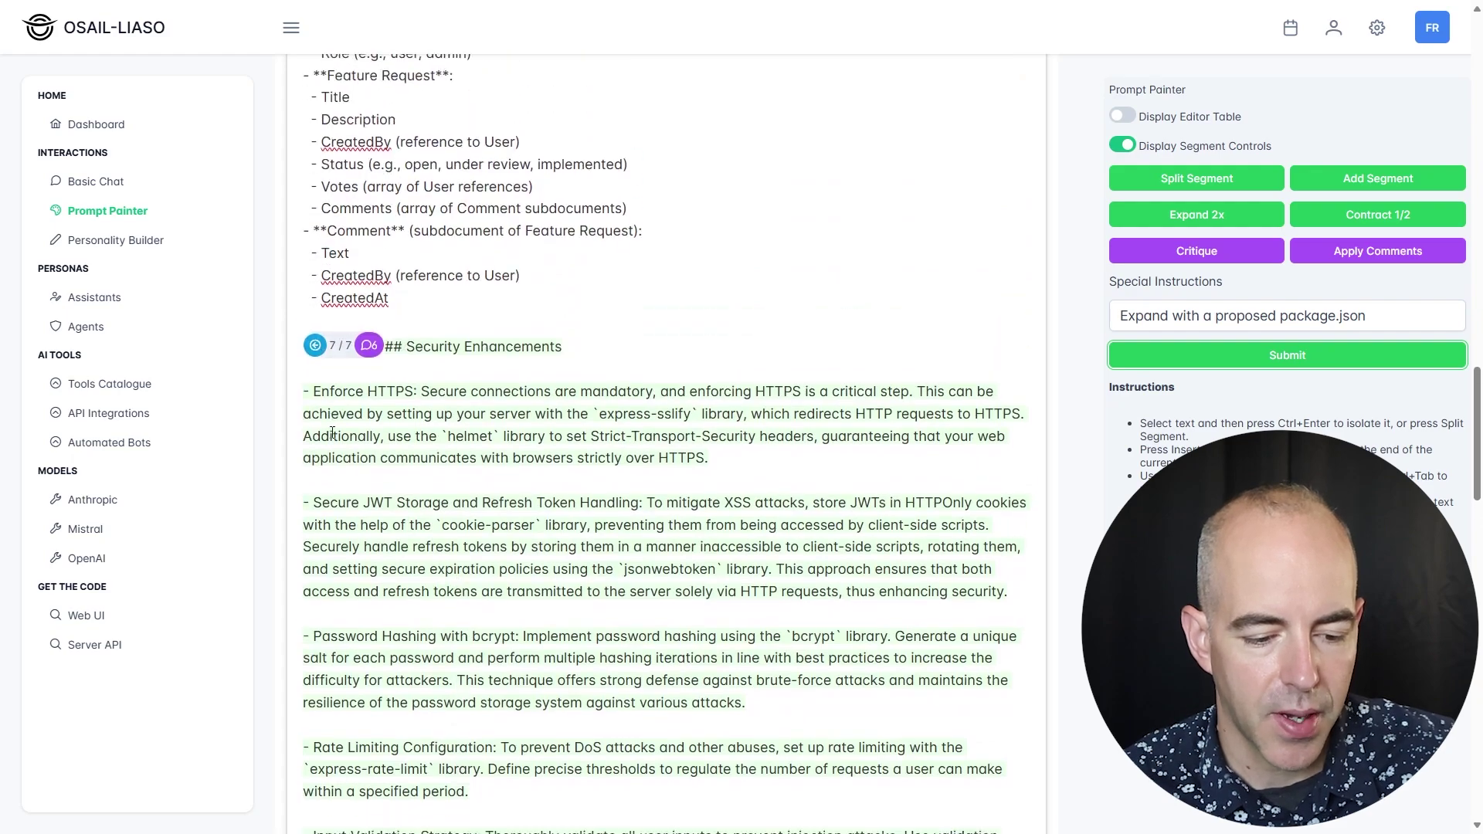
Step the Security segment back to its first version, and then forward to version 5 of 7
scroll(328, 430, "up", 7)
left_click(315, 212)
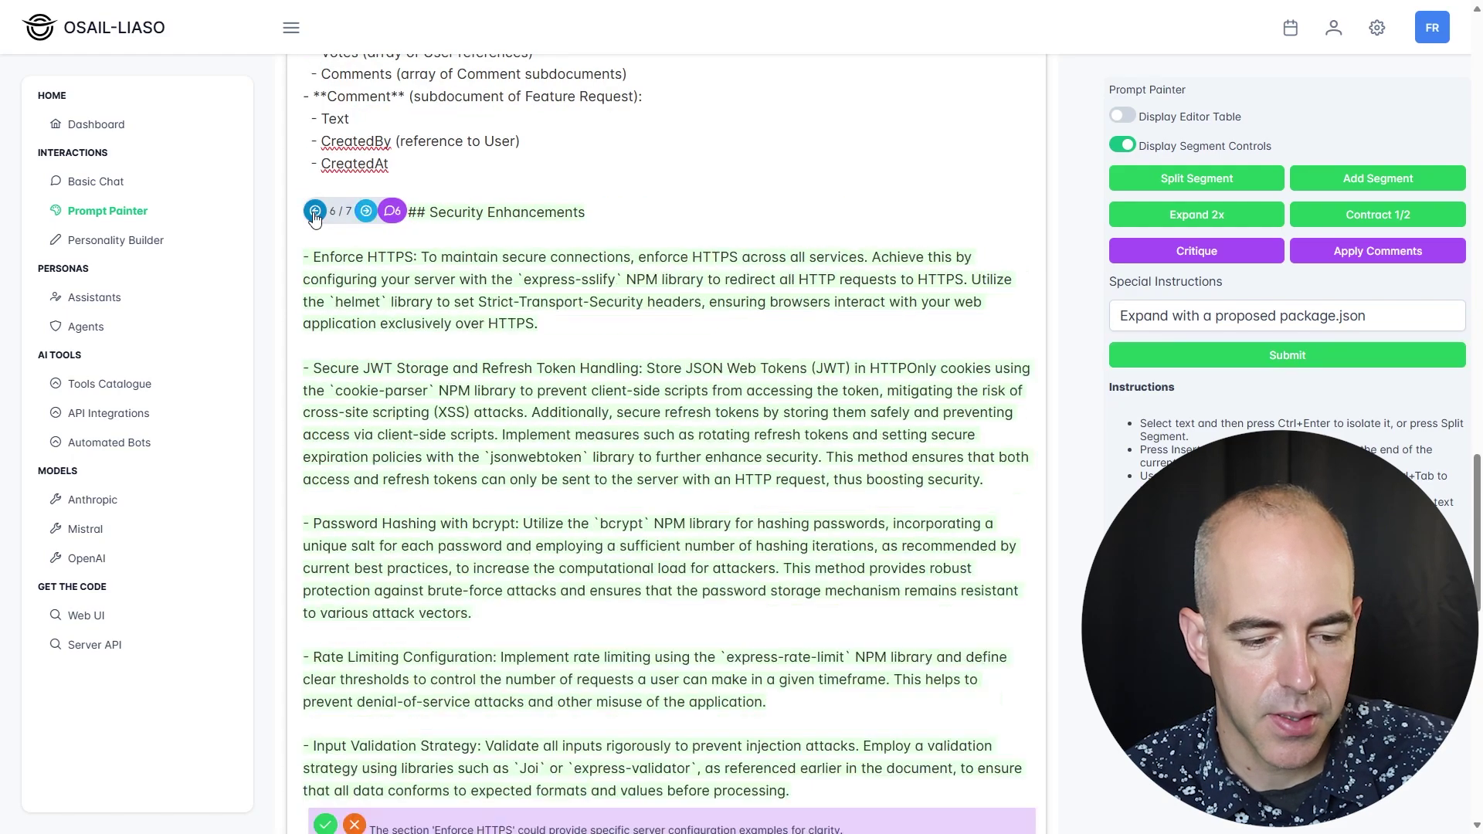
left_click(314, 211)
left_click(315, 212)
left_click(315, 211)
left_click(314, 211)
left_click(315, 211)
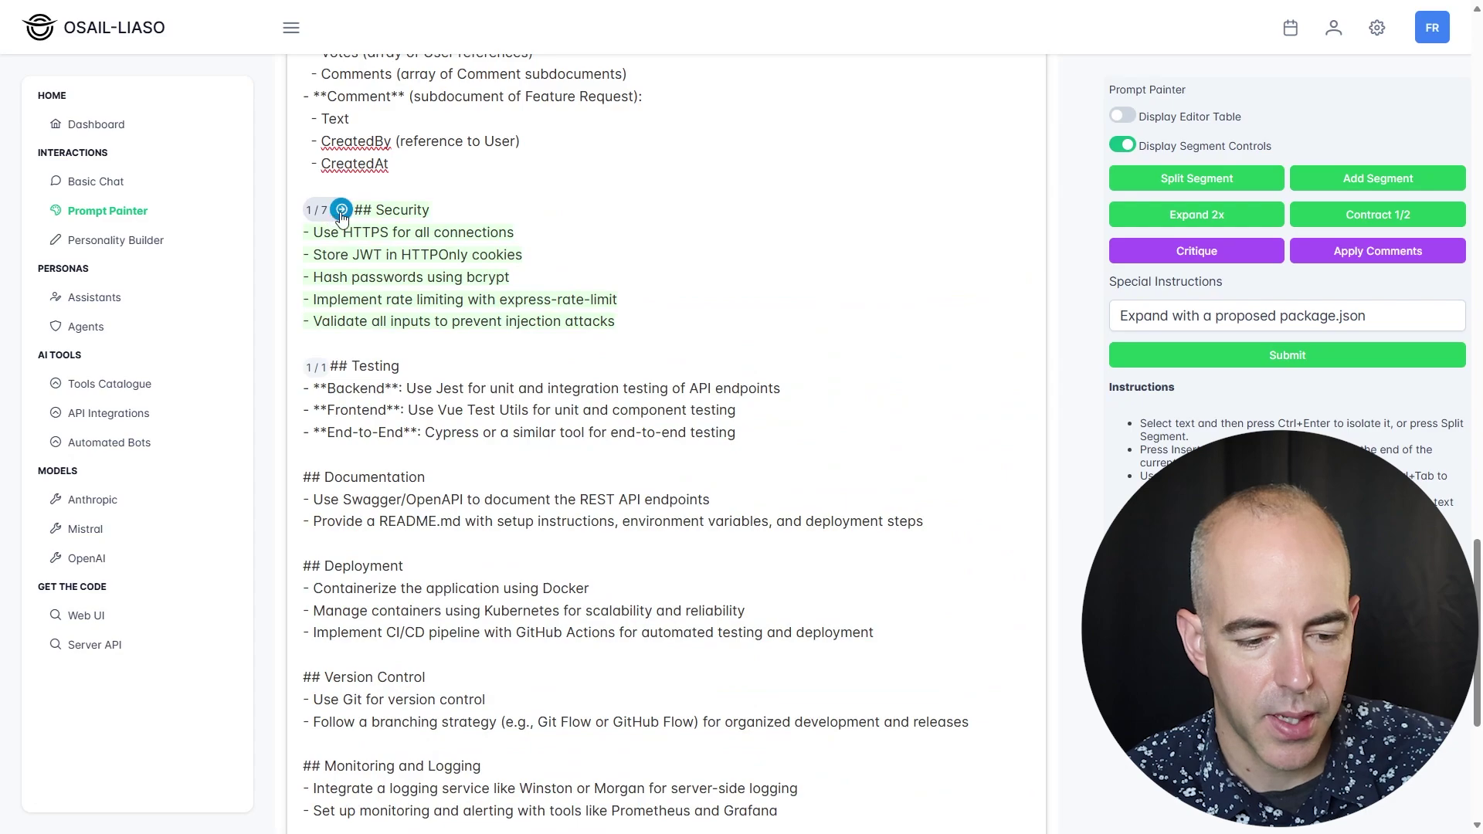
left_click(342, 209)
left_click(368, 212)
left_click(368, 212)
left_click(367, 211)
Select the final segment starting at "## Testing" and copy all segments of the specification to the clipboard
scroll(527, 403, "down", 5)
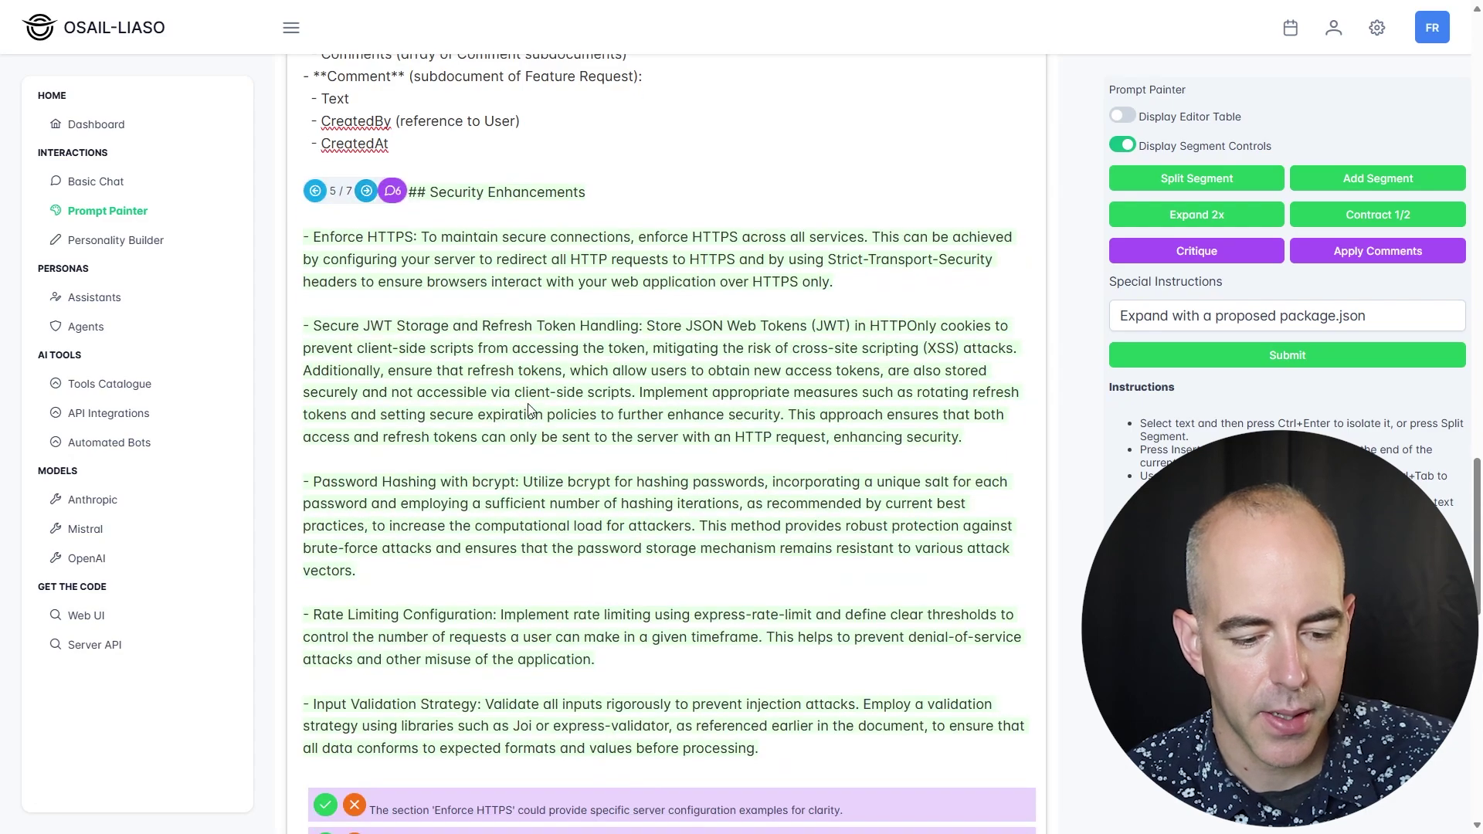
scroll(463, 394, "up", 4)
scroll(418, 383, "down", 2)
scroll(418, 383, "down", 10)
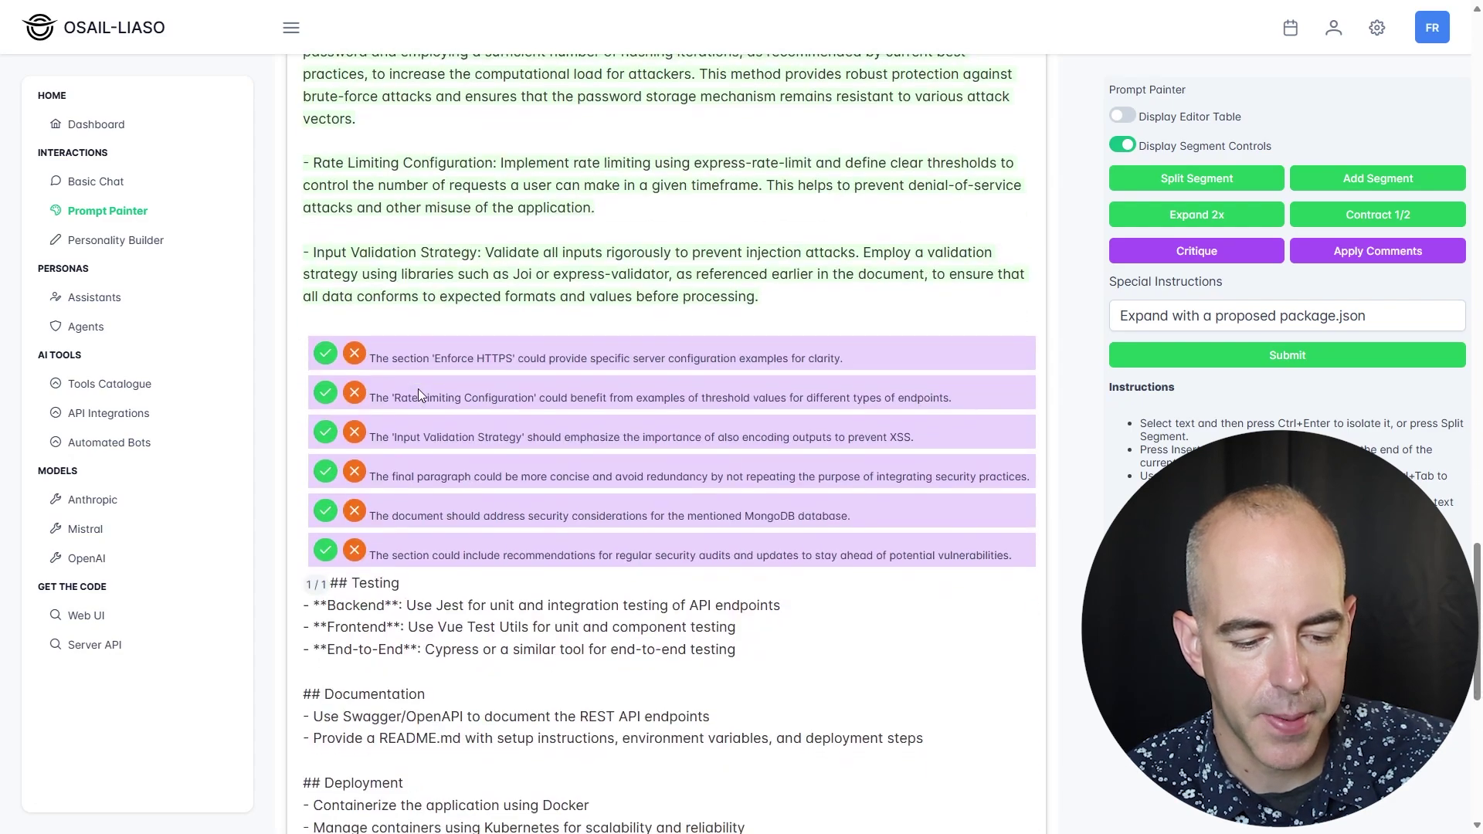
left_click(423, 544)
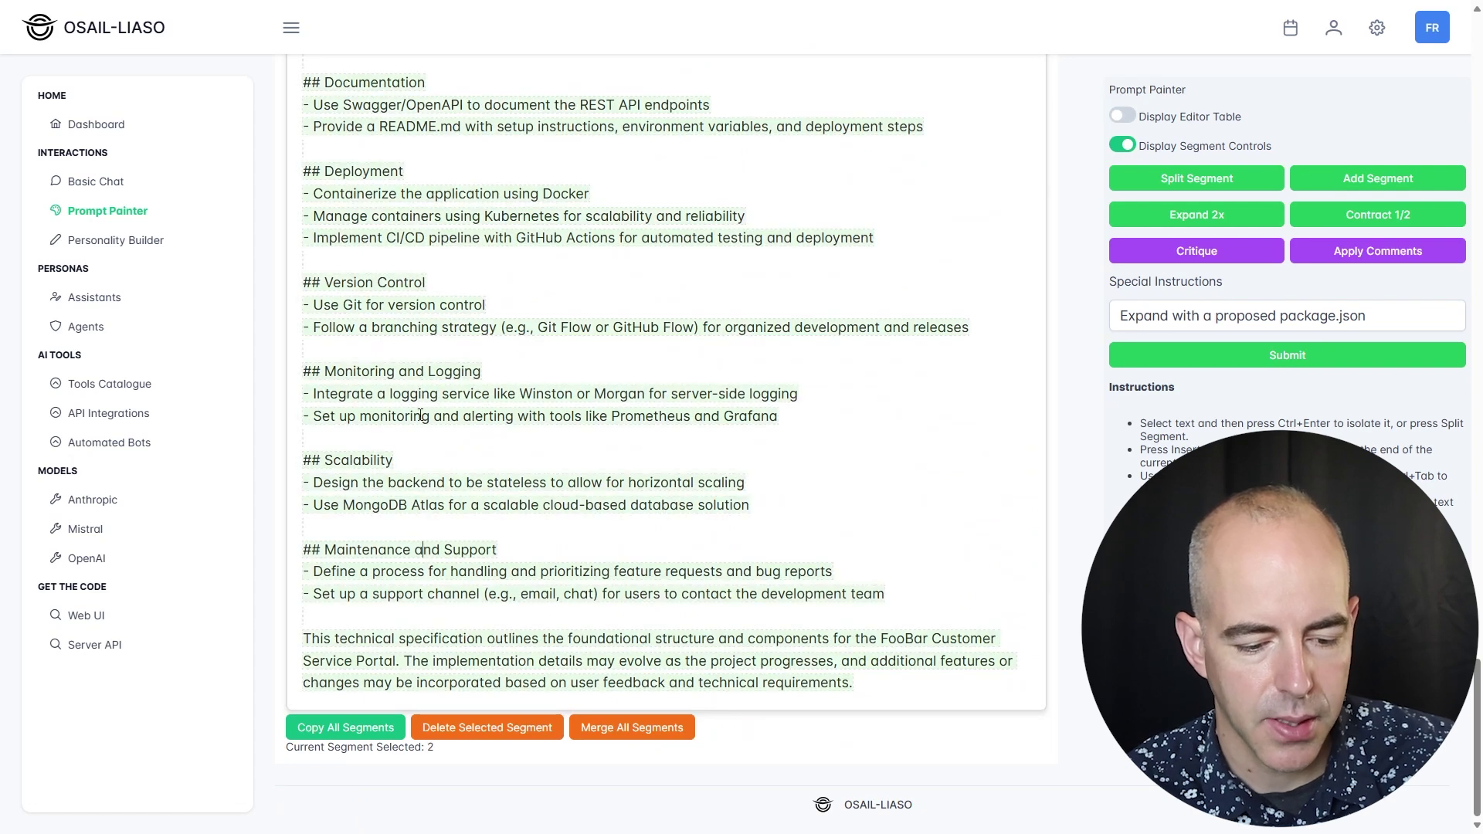
left_click(386, 728)
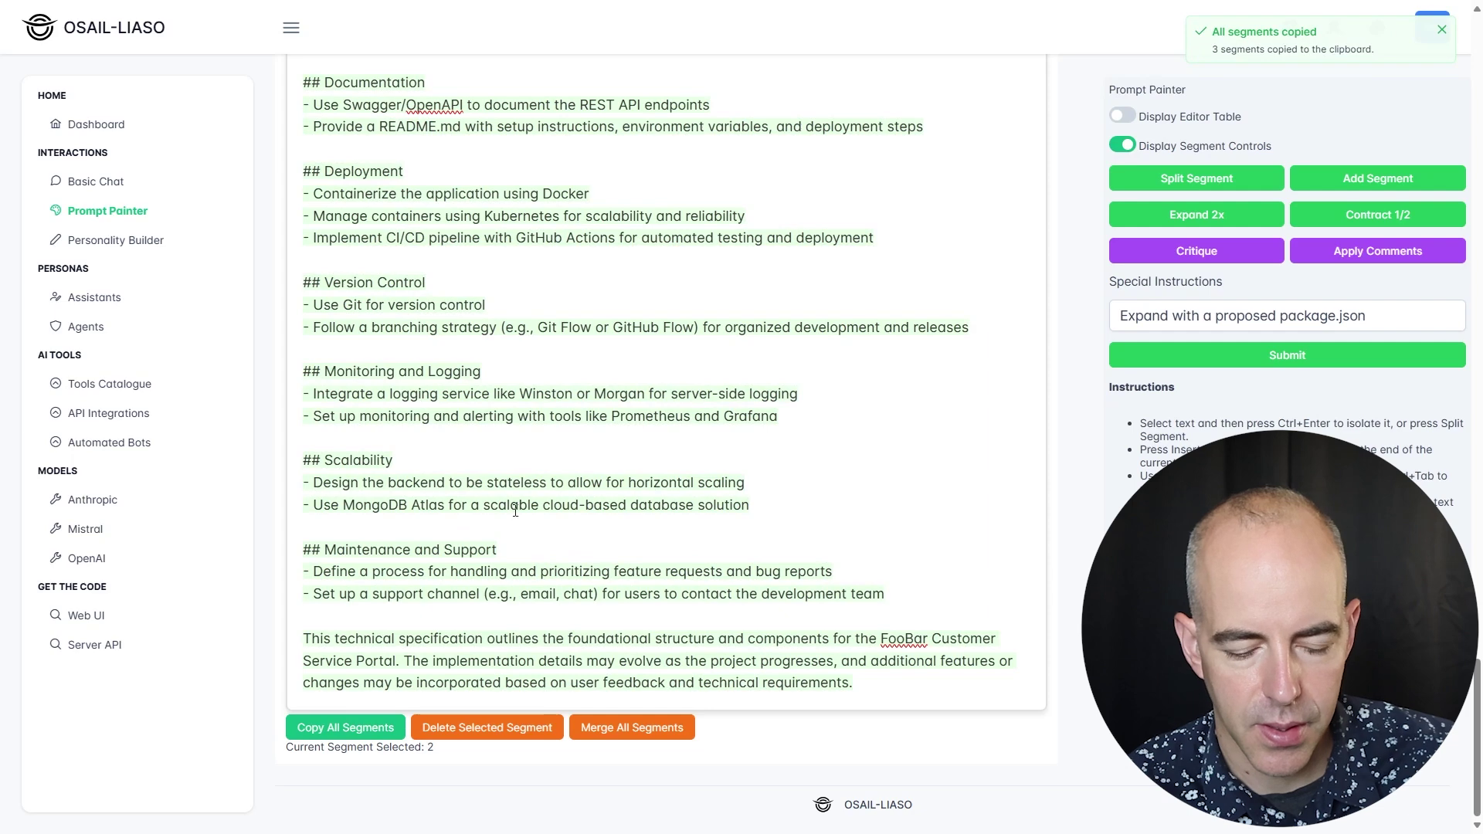
left_click(461, 549)
scroll(425, 324, "up", 5)
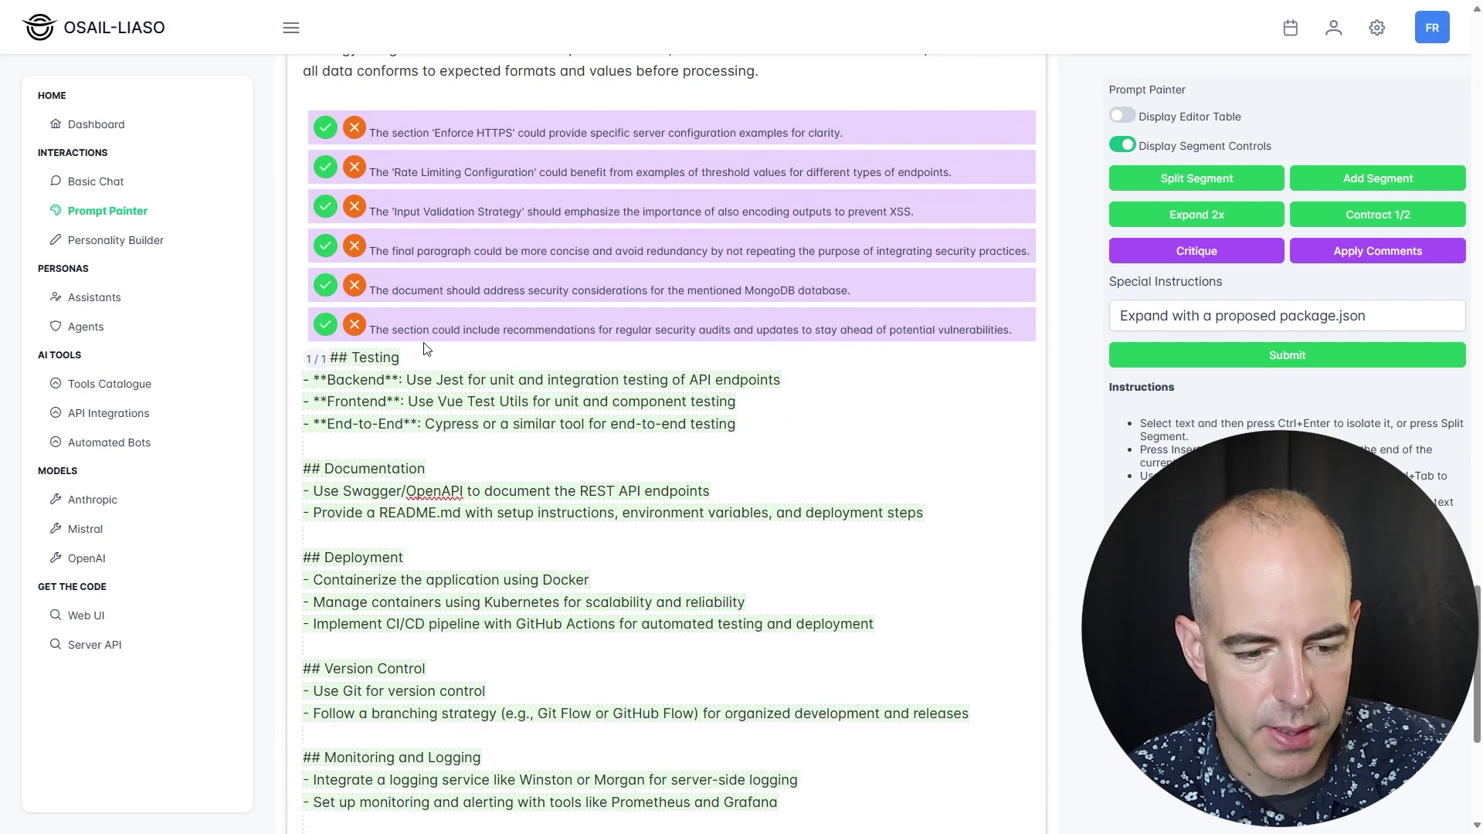
scroll(424, 384, "down", 4)
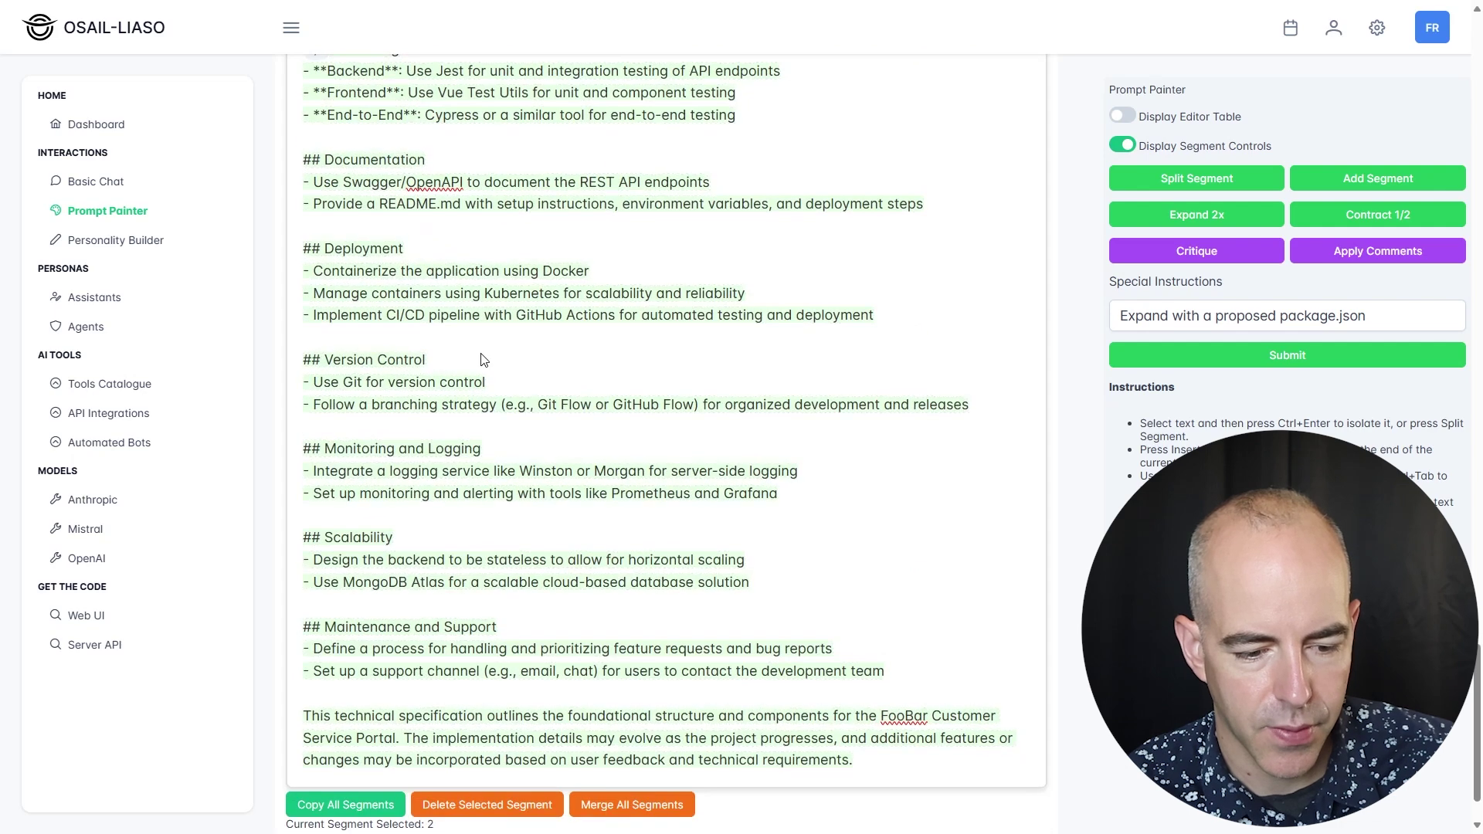
Isolate the Version Control section as its own segment and delete that segment
left_click(604, 427)
key("shift+Up")
key("shift+Up")
key("shift+Up")
key("ctrl+Return")
left_click(487, 805)
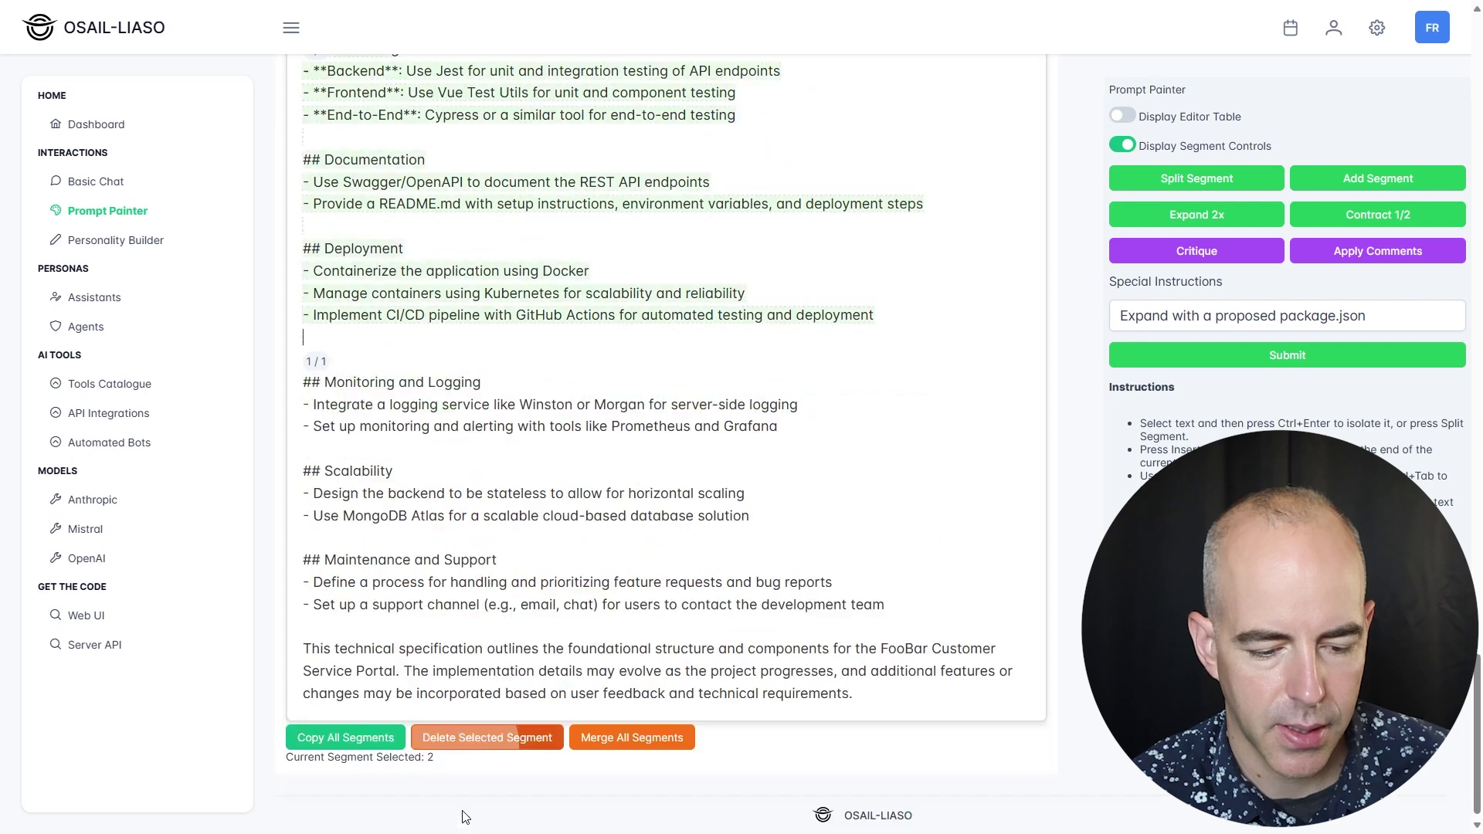
Delete the Monitoring and Logging heading and its two bullet points from the last segment
left_click(400, 403)
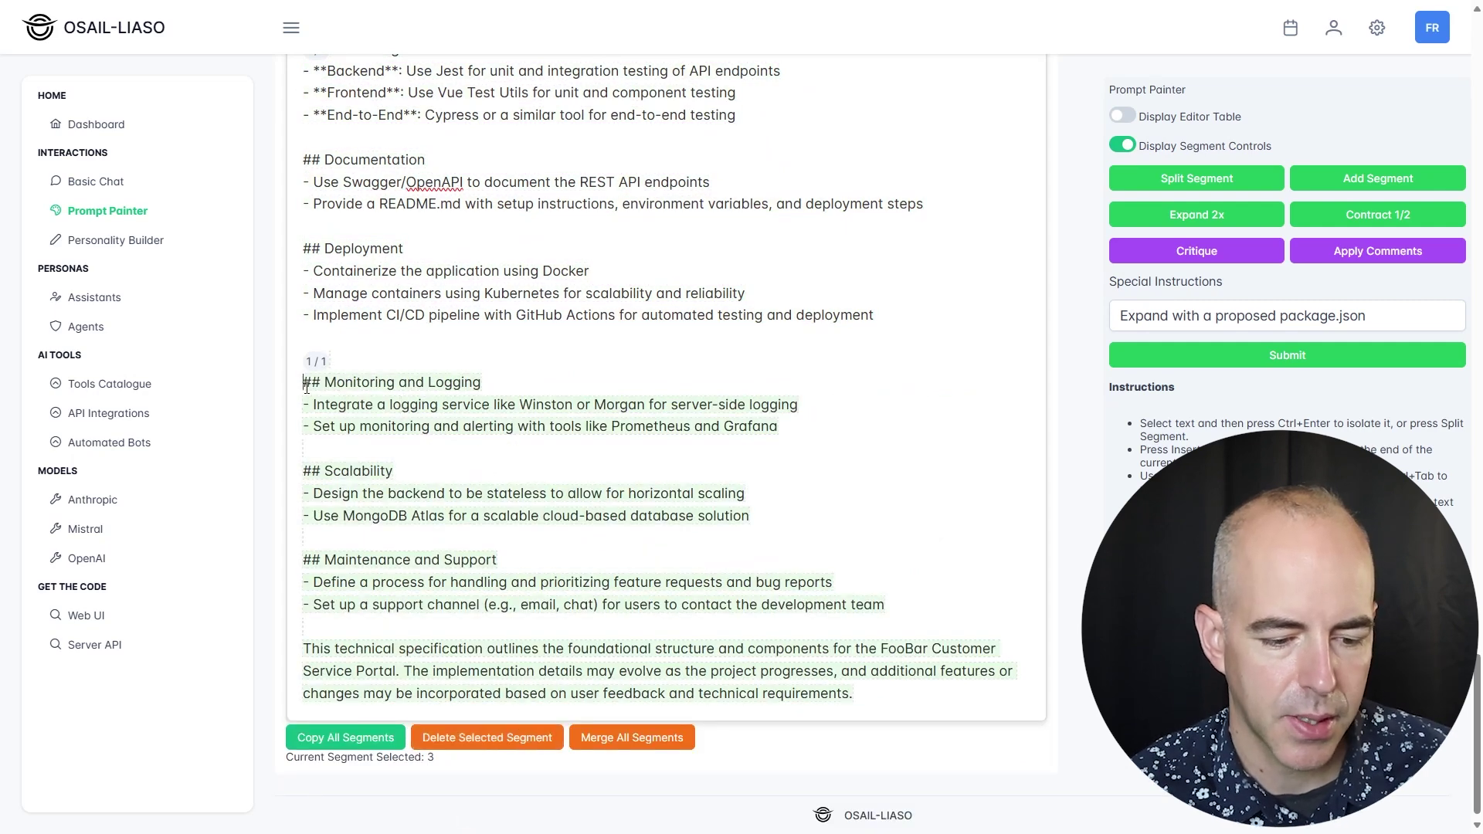
left_click_drag(306, 387, 825, 437)
key("BackSpace")
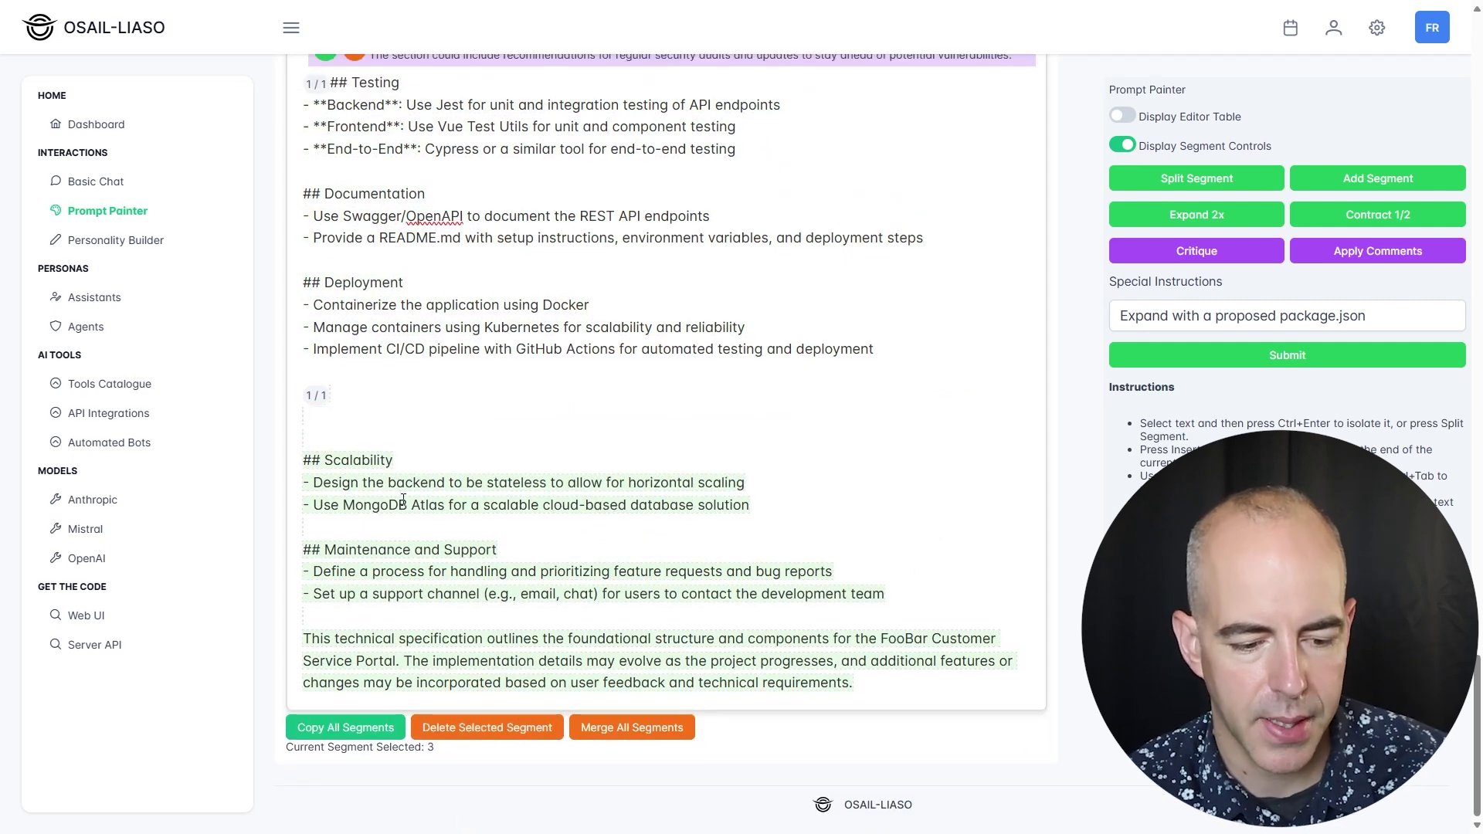
Merge all segments of the specification into one and review the merged text
scroll(464, 532, "up", 15)
scroll(455, 532, "up", 15)
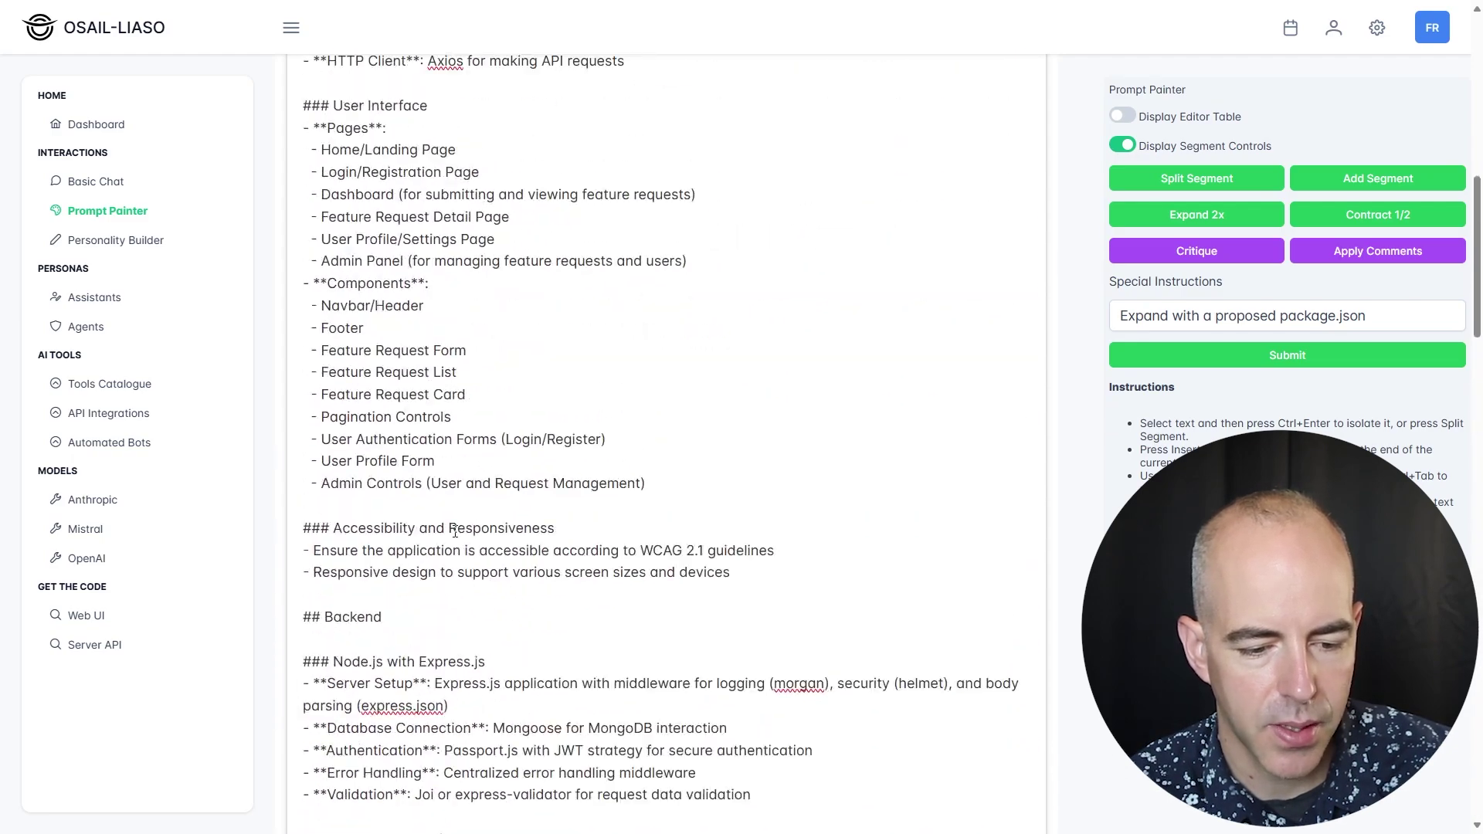
scroll(455, 531, "down", 6)
scroll(455, 531, "down", 15)
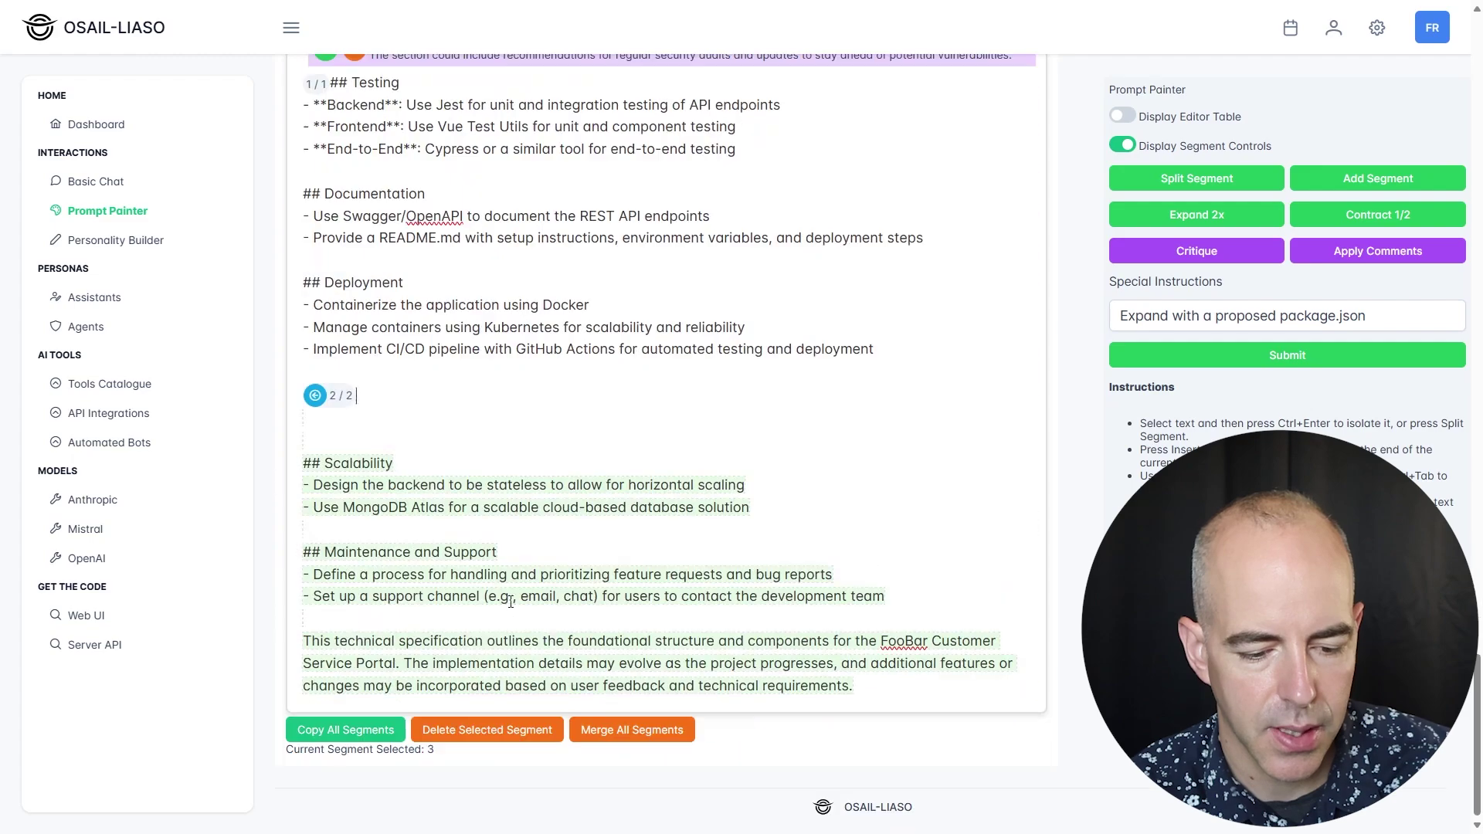
left_click(630, 738)
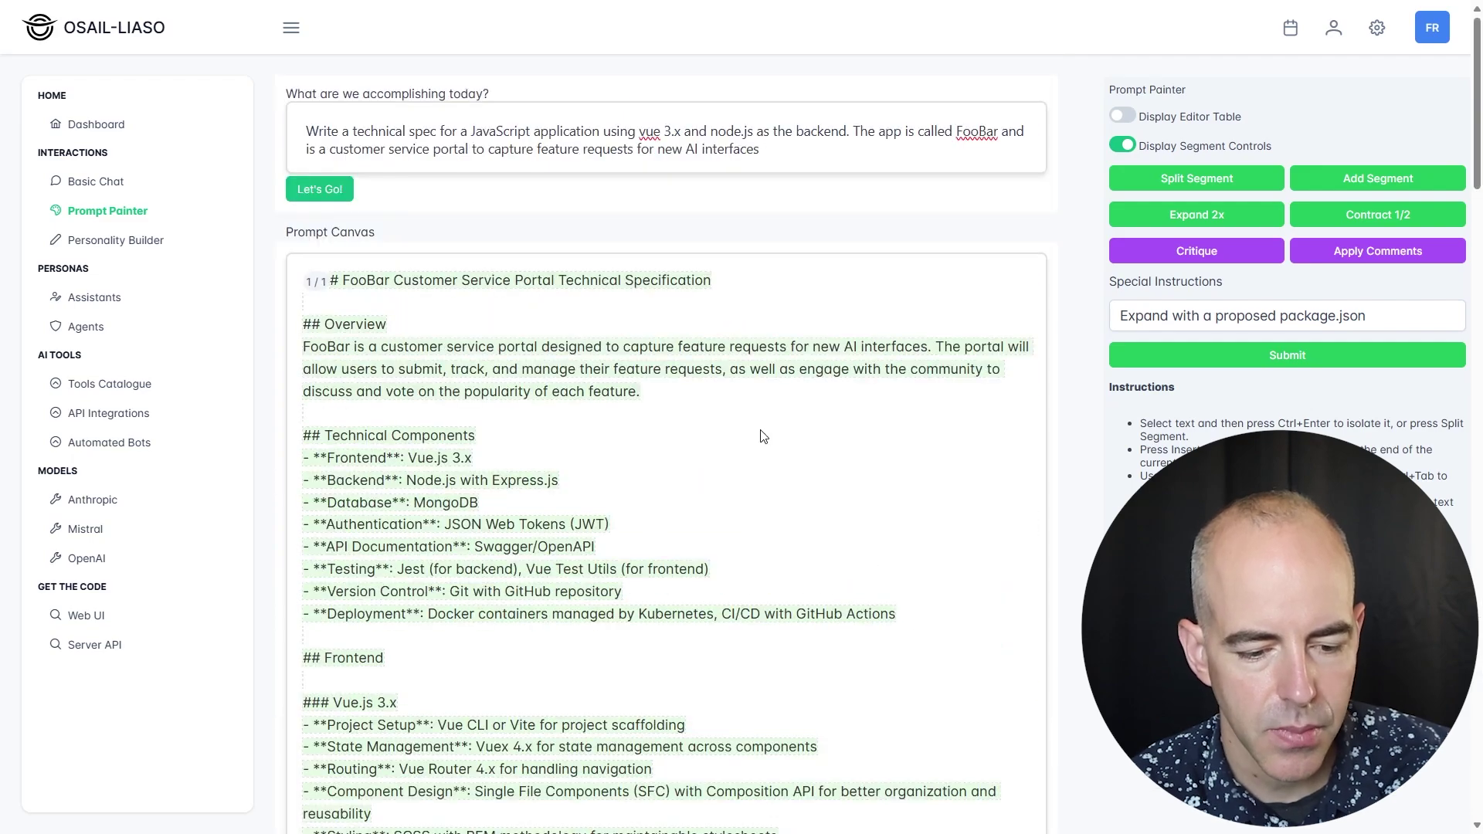
scroll(730, 473, "down", 20)
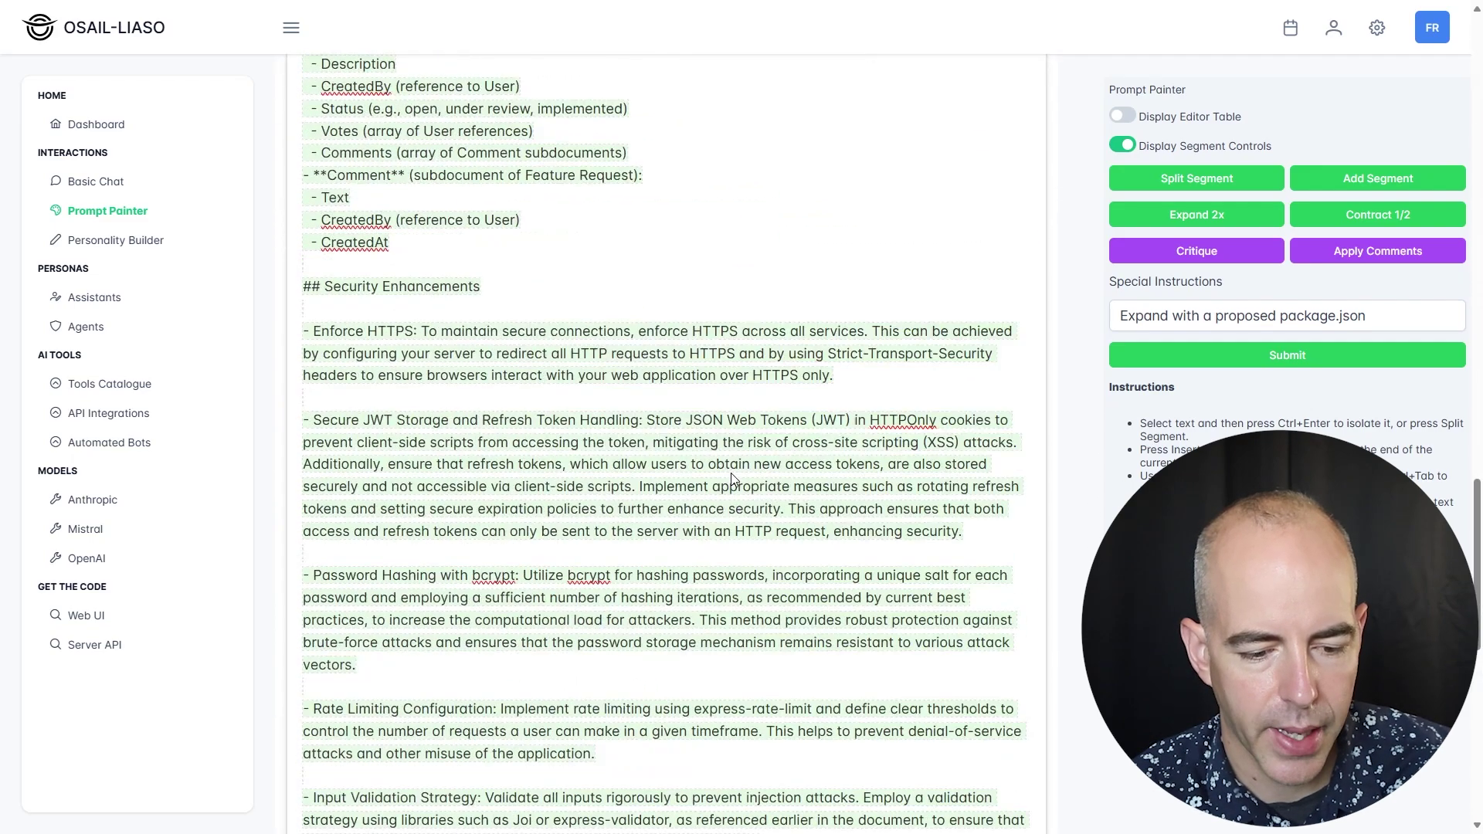
scroll(733, 479, "down", 3)
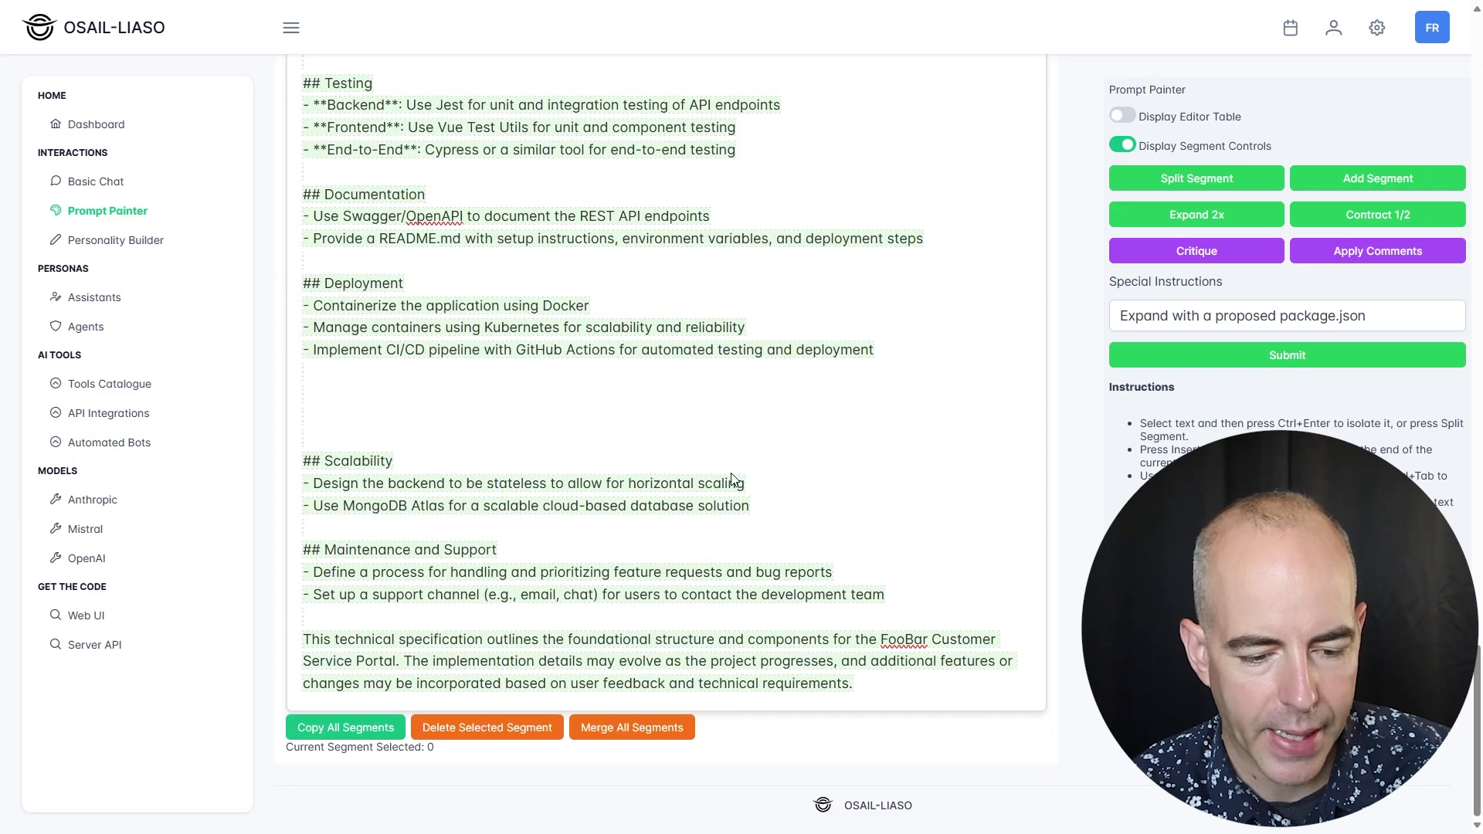
Generate a critique of the entire merged specification and go to its comments below the text
left_click(1229, 251)
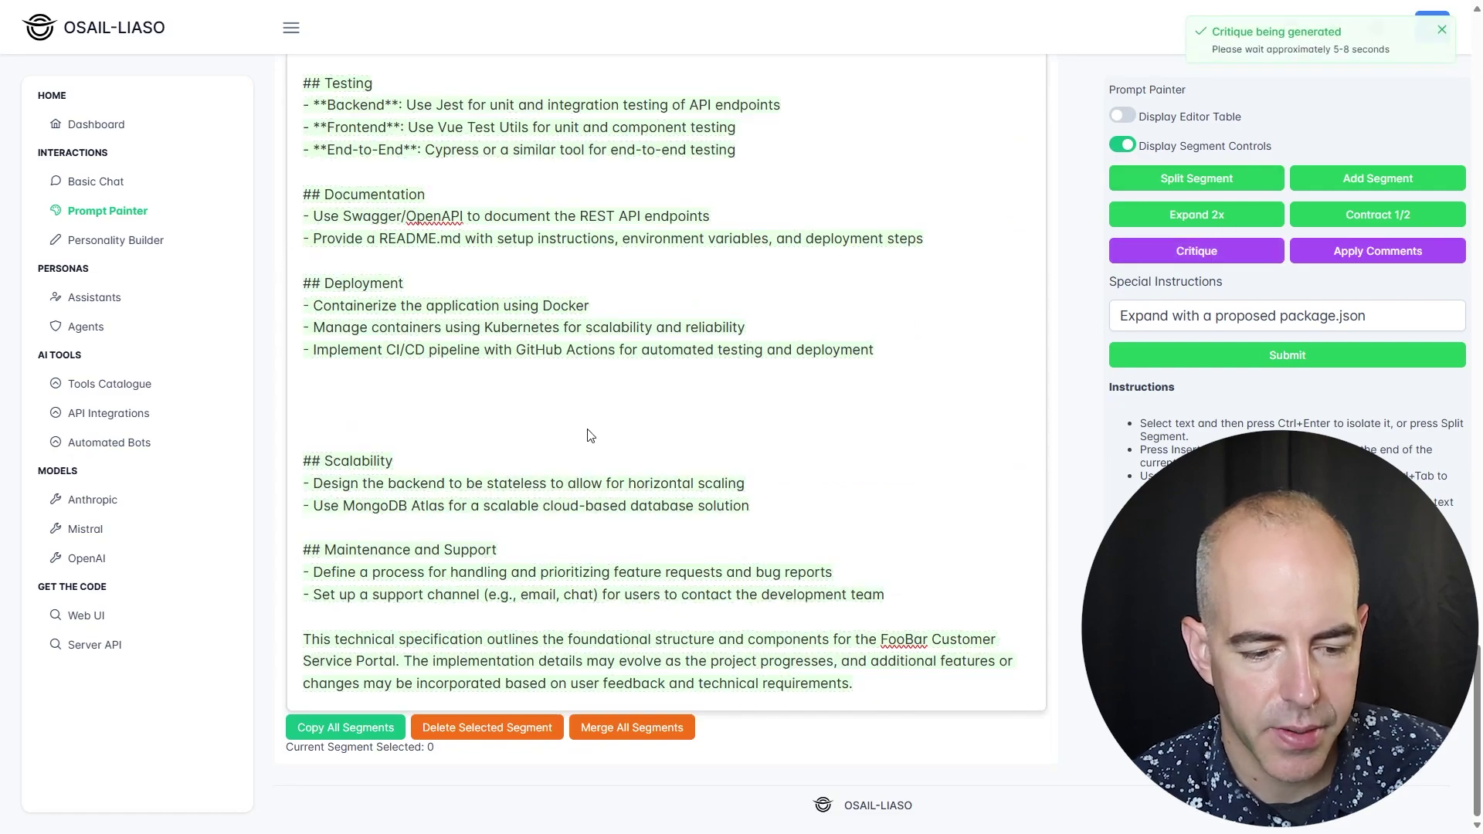
scroll(591, 435, "up", 20)
scroll(589, 435, "up", 5)
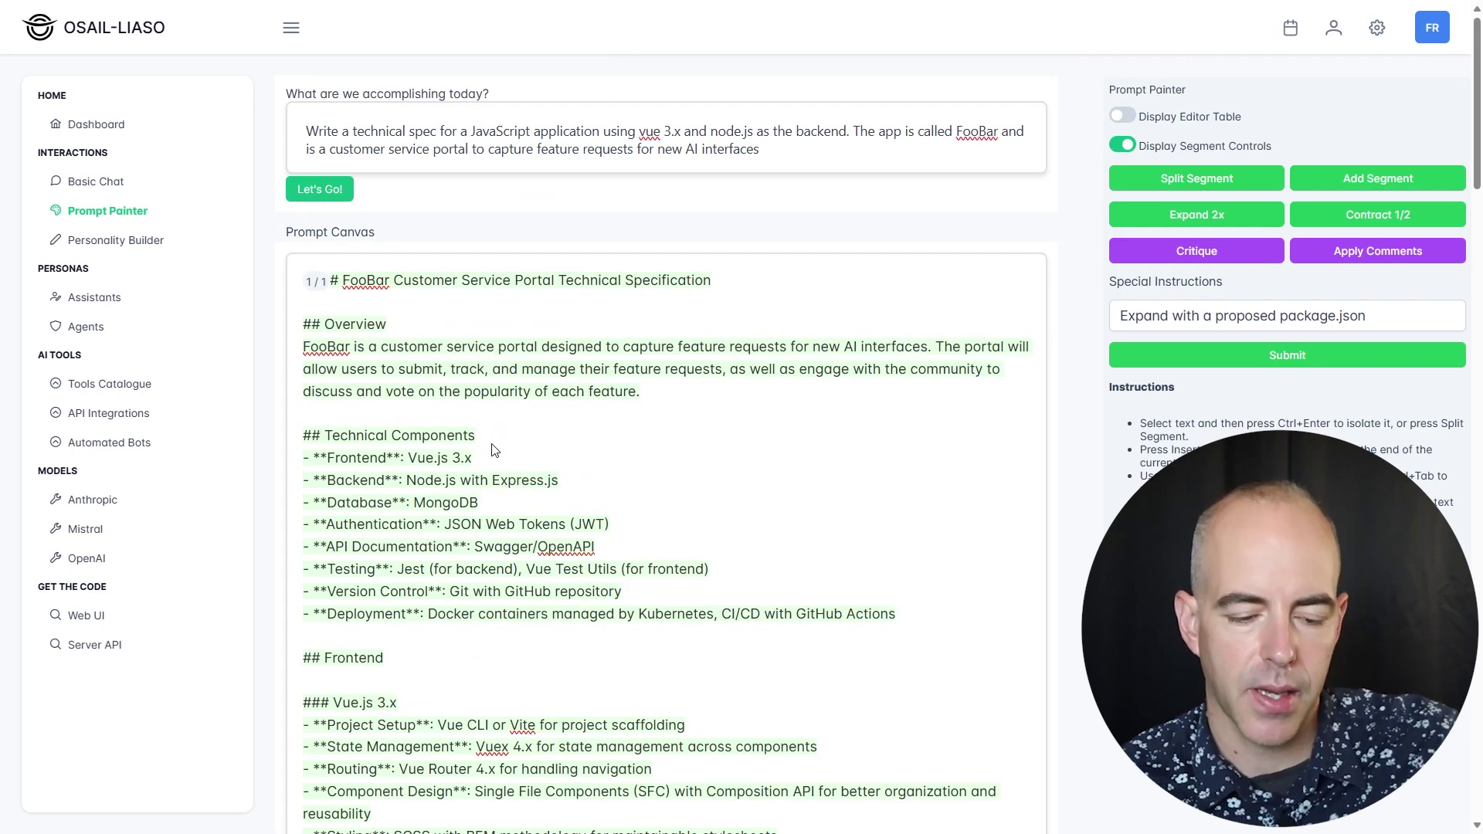
scroll(495, 450, "down", 20)
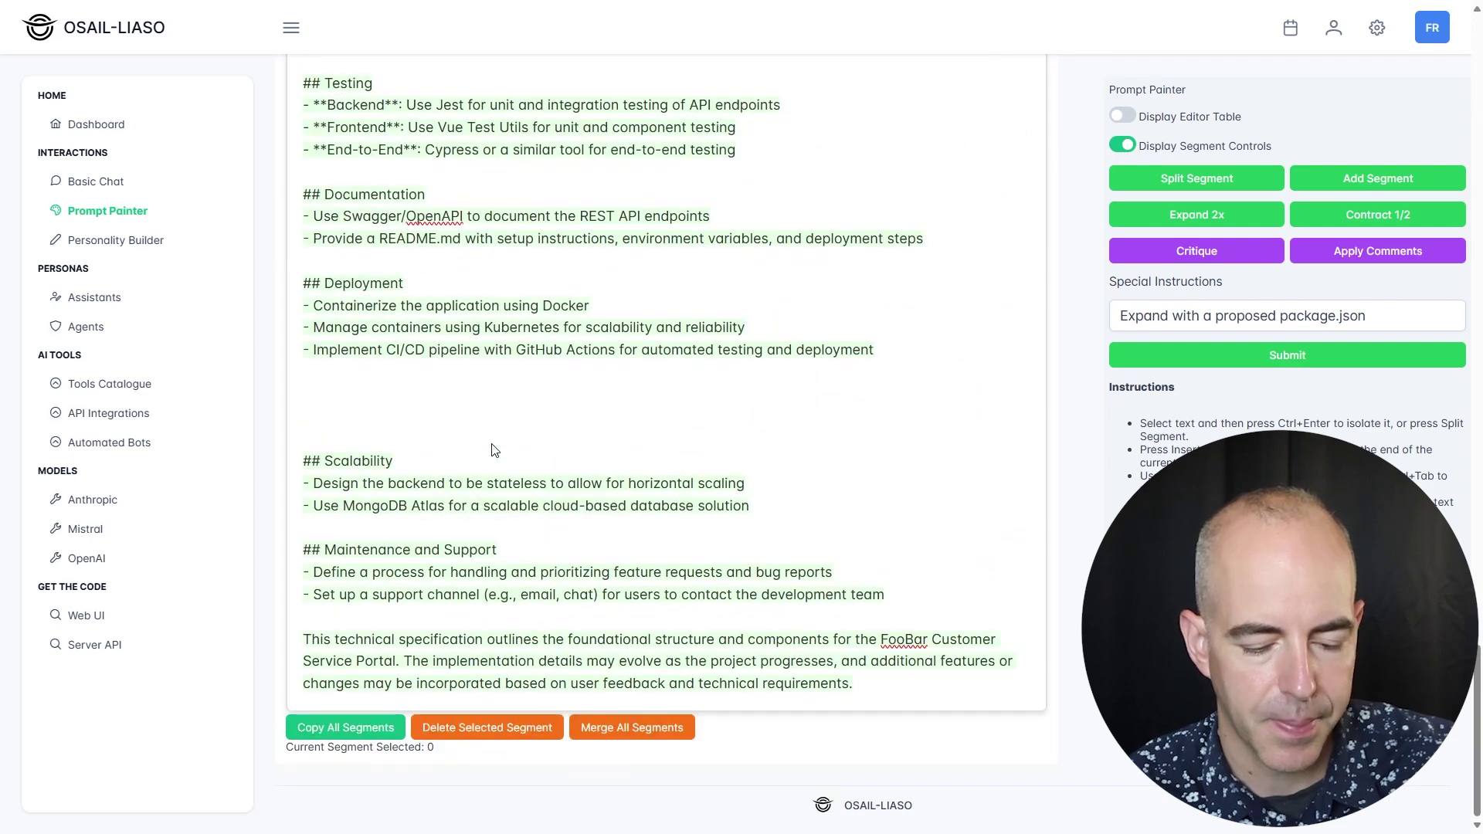
scroll(487, 417, "down", 8)
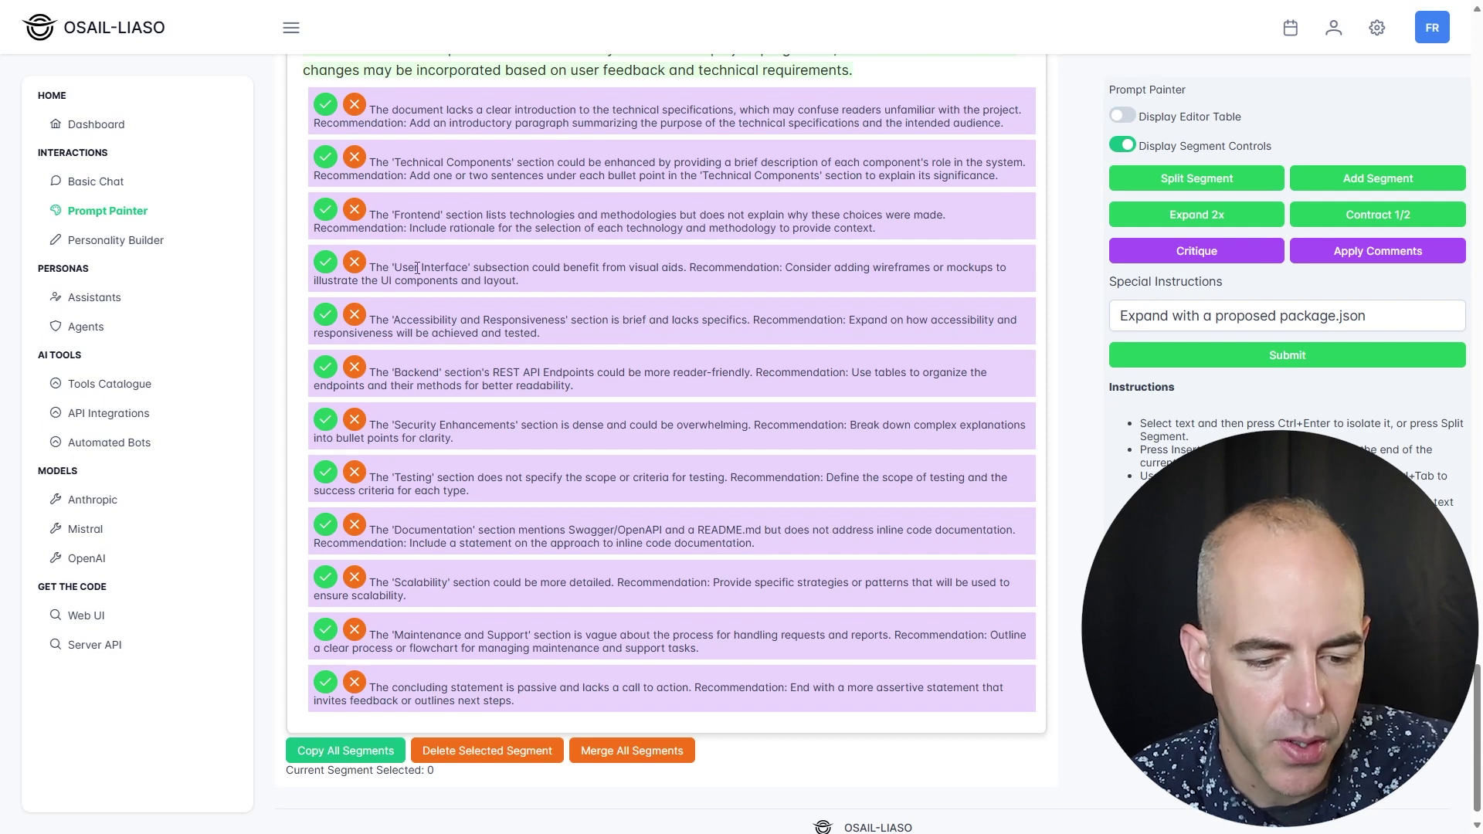
Examine the critique comments on the User Interface, Backend and Security Enhancements sections
left_click_drag(495, 267, 686, 267)
left_click(672, 287)
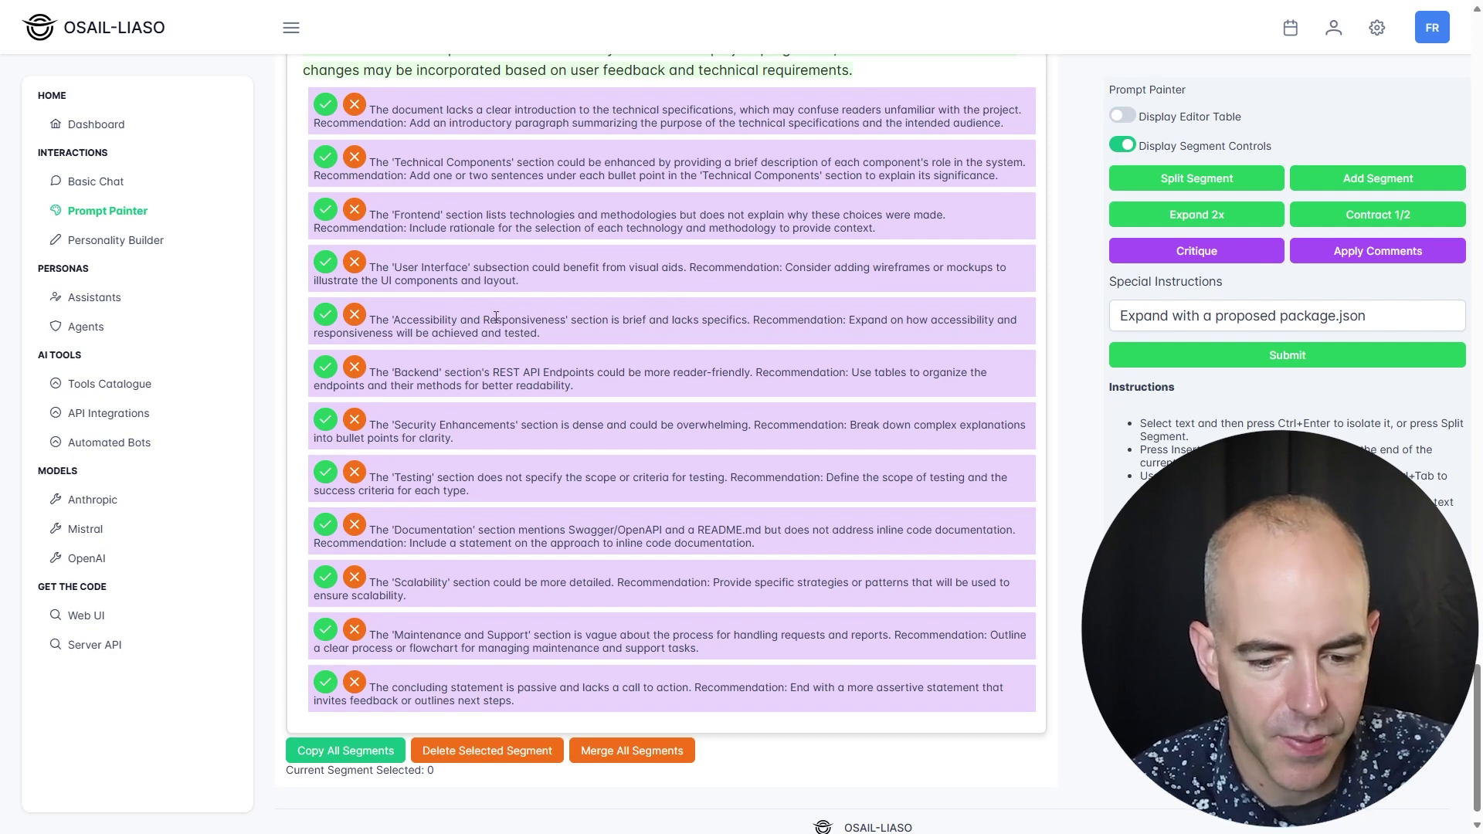
left_click_drag(384, 376, 635, 391)
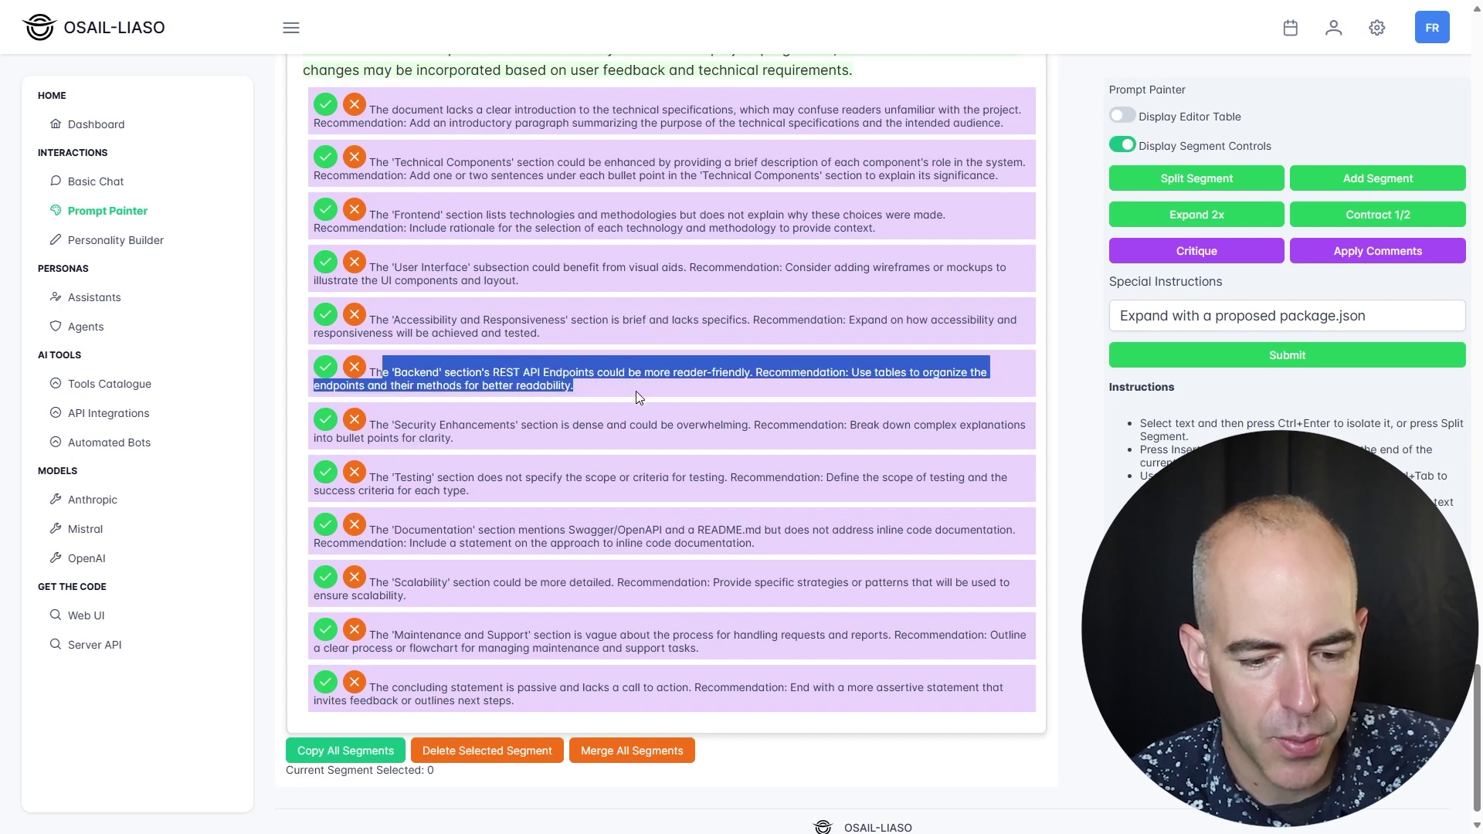
left_click(560, 401)
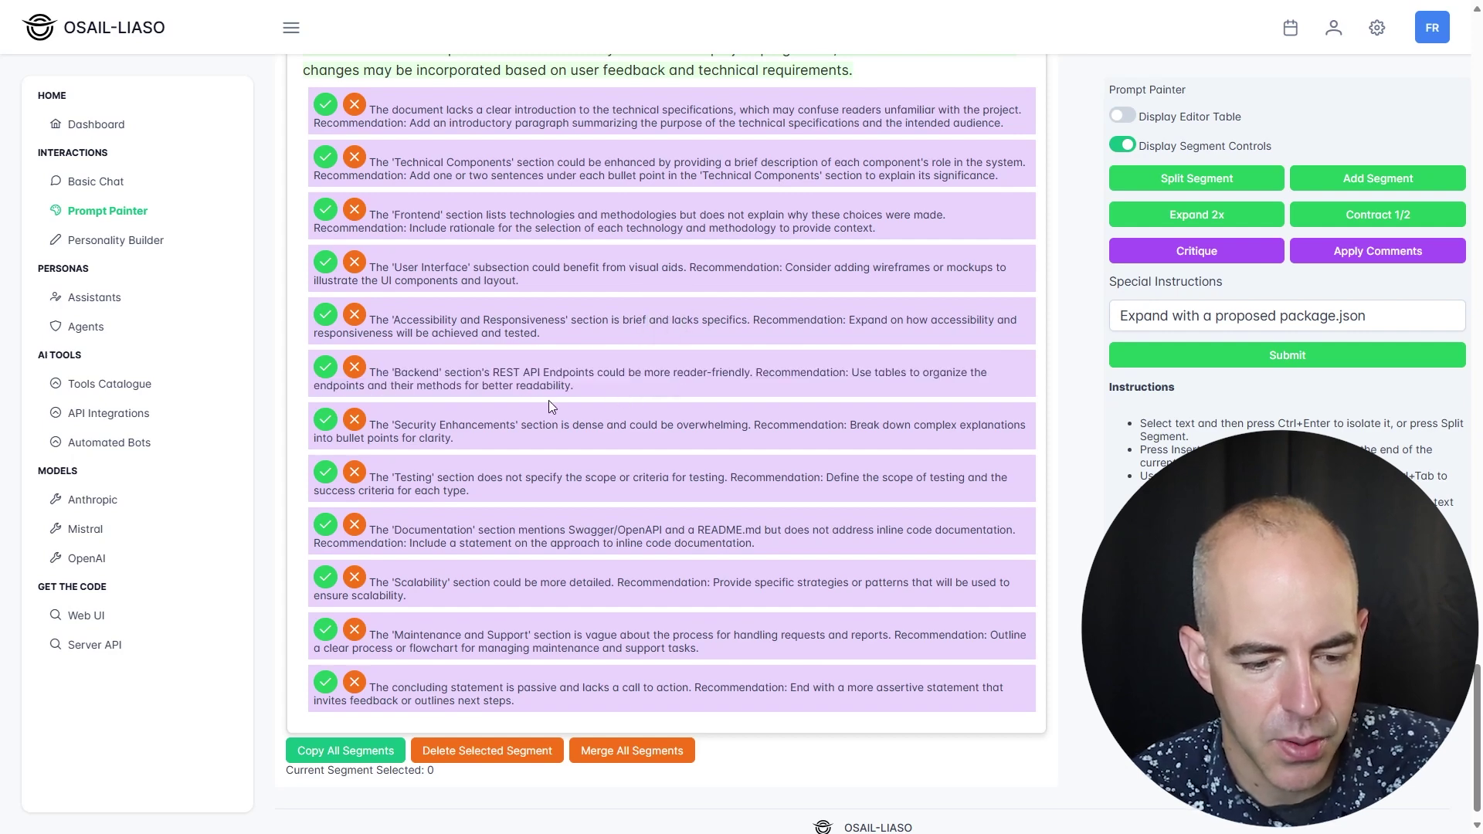
left_click_drag(381, 421, 544, 436)
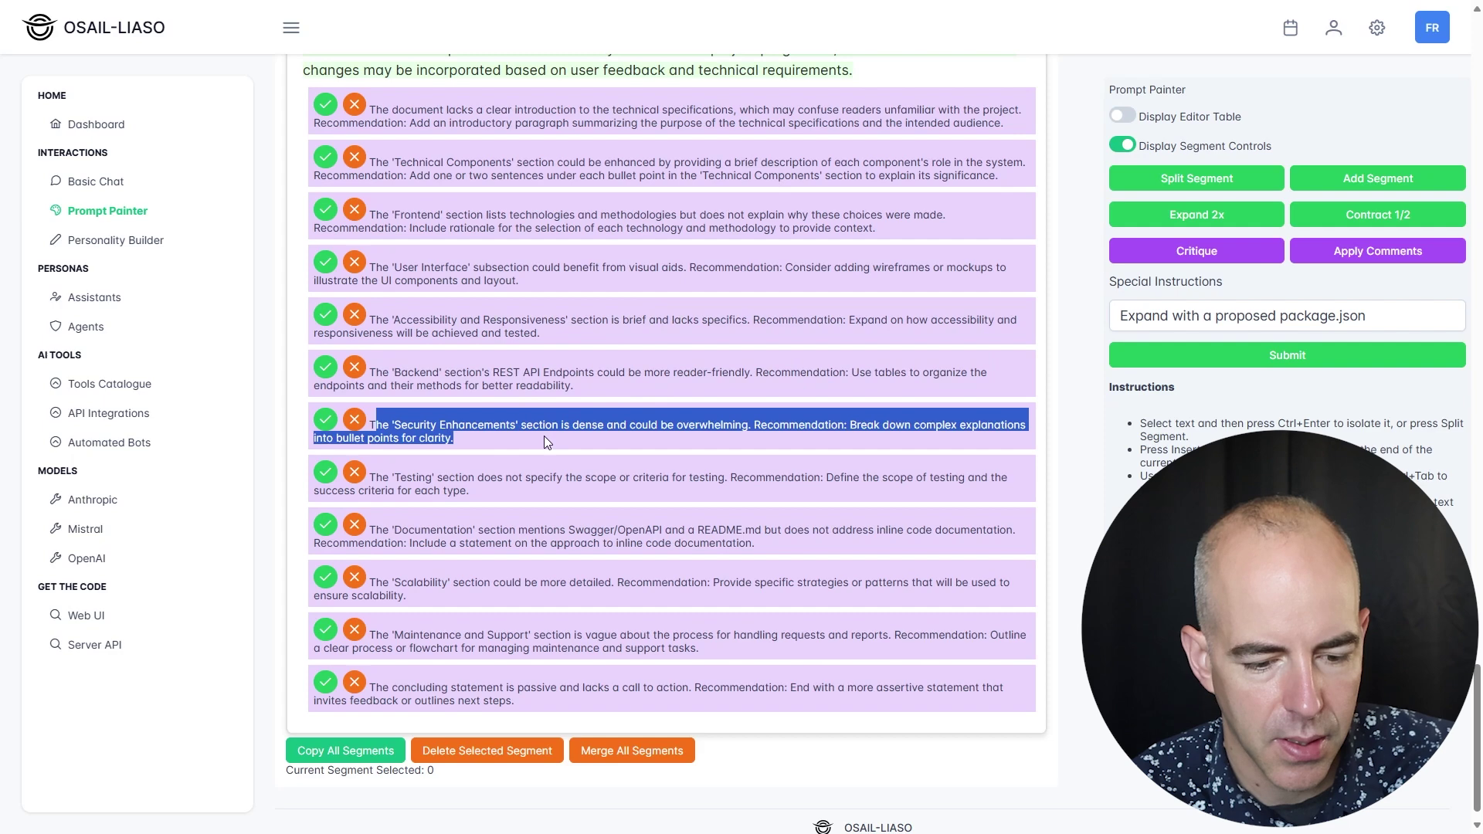
left_click(522, 473)
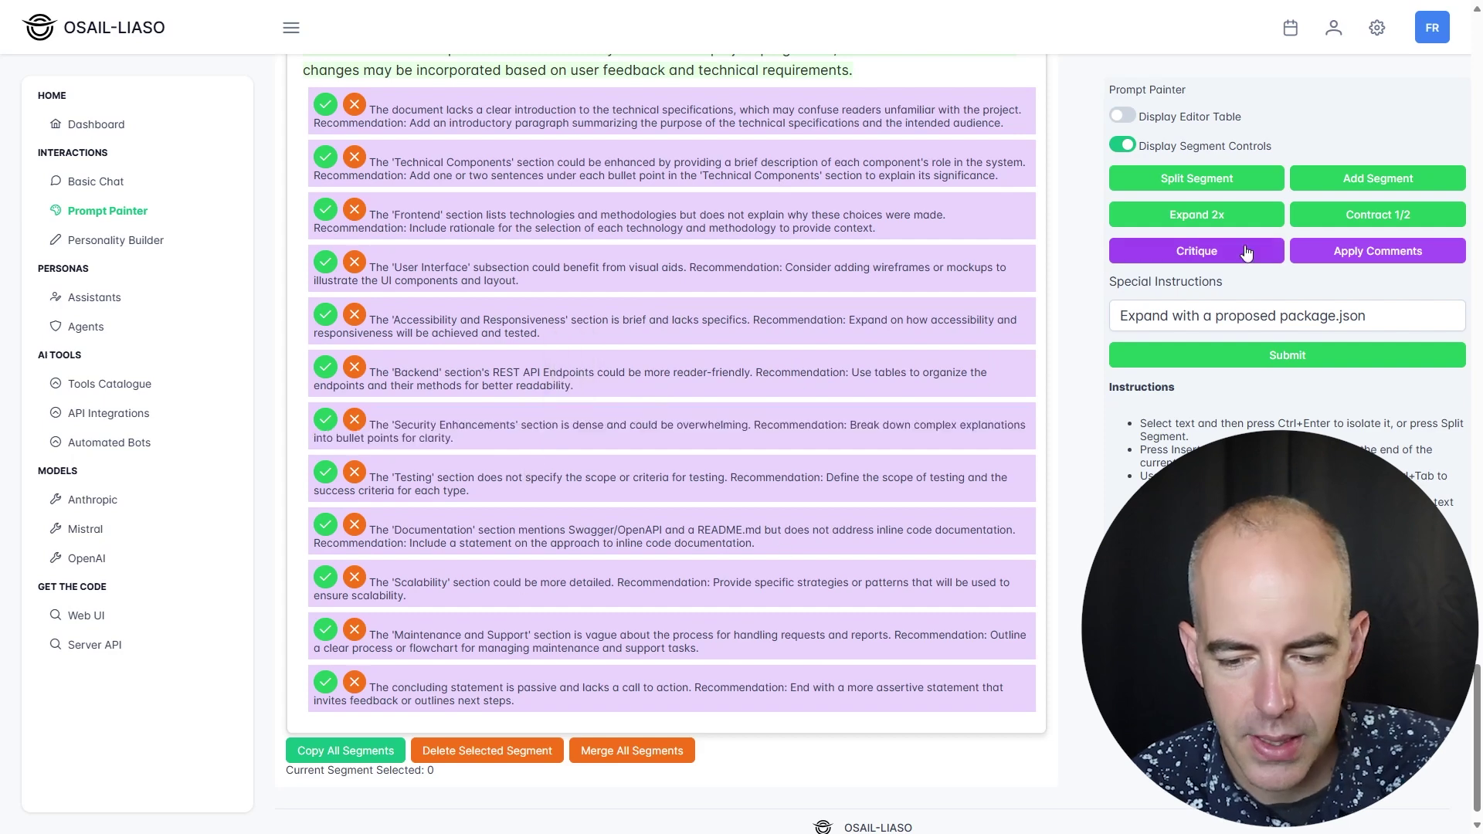
Apply the critique comments to the whole specification, then step it back to version 1 of 2
left_click(1385, 256)
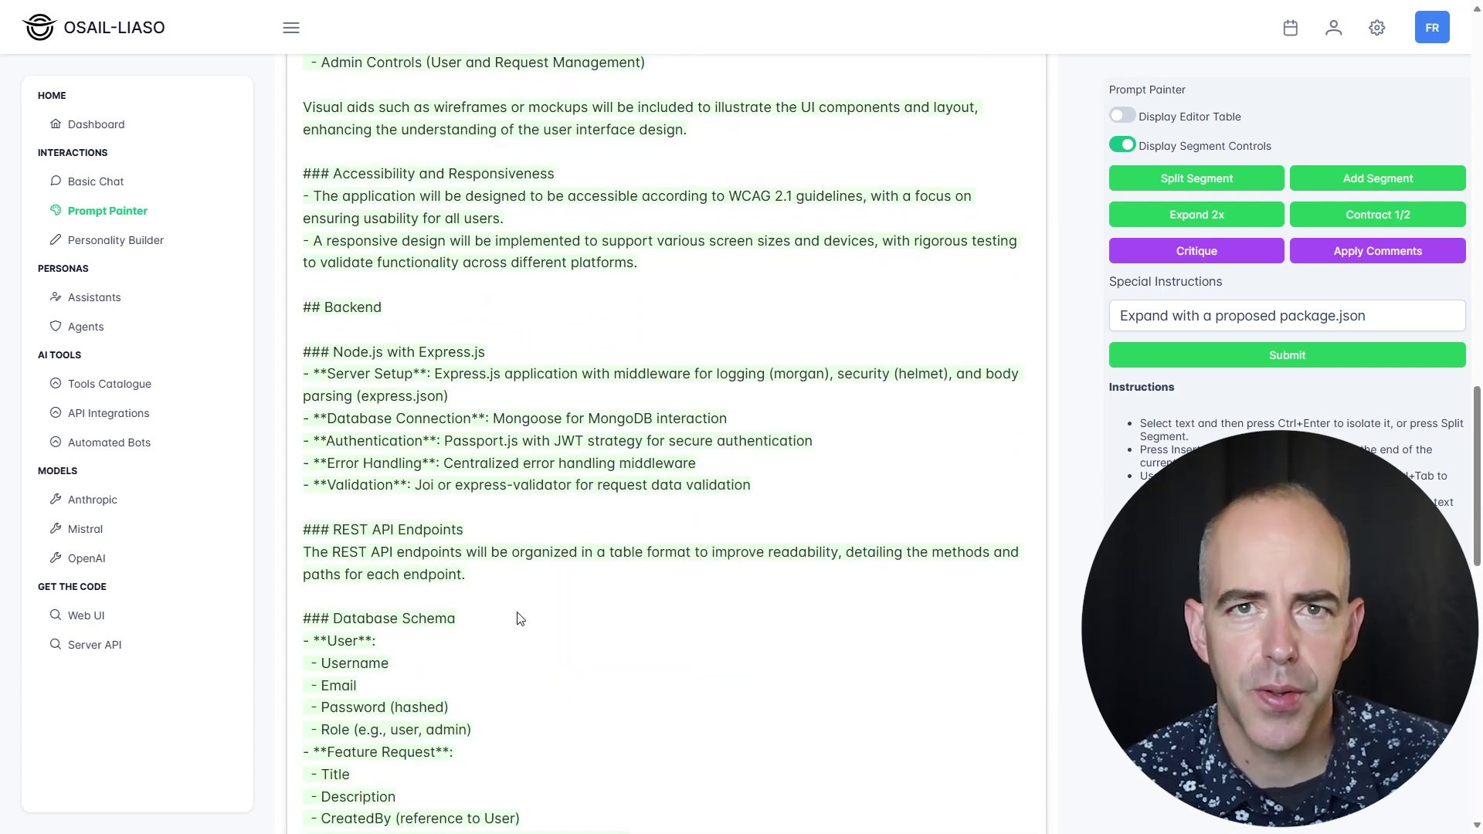
scroll(520, 619, "up", 20)
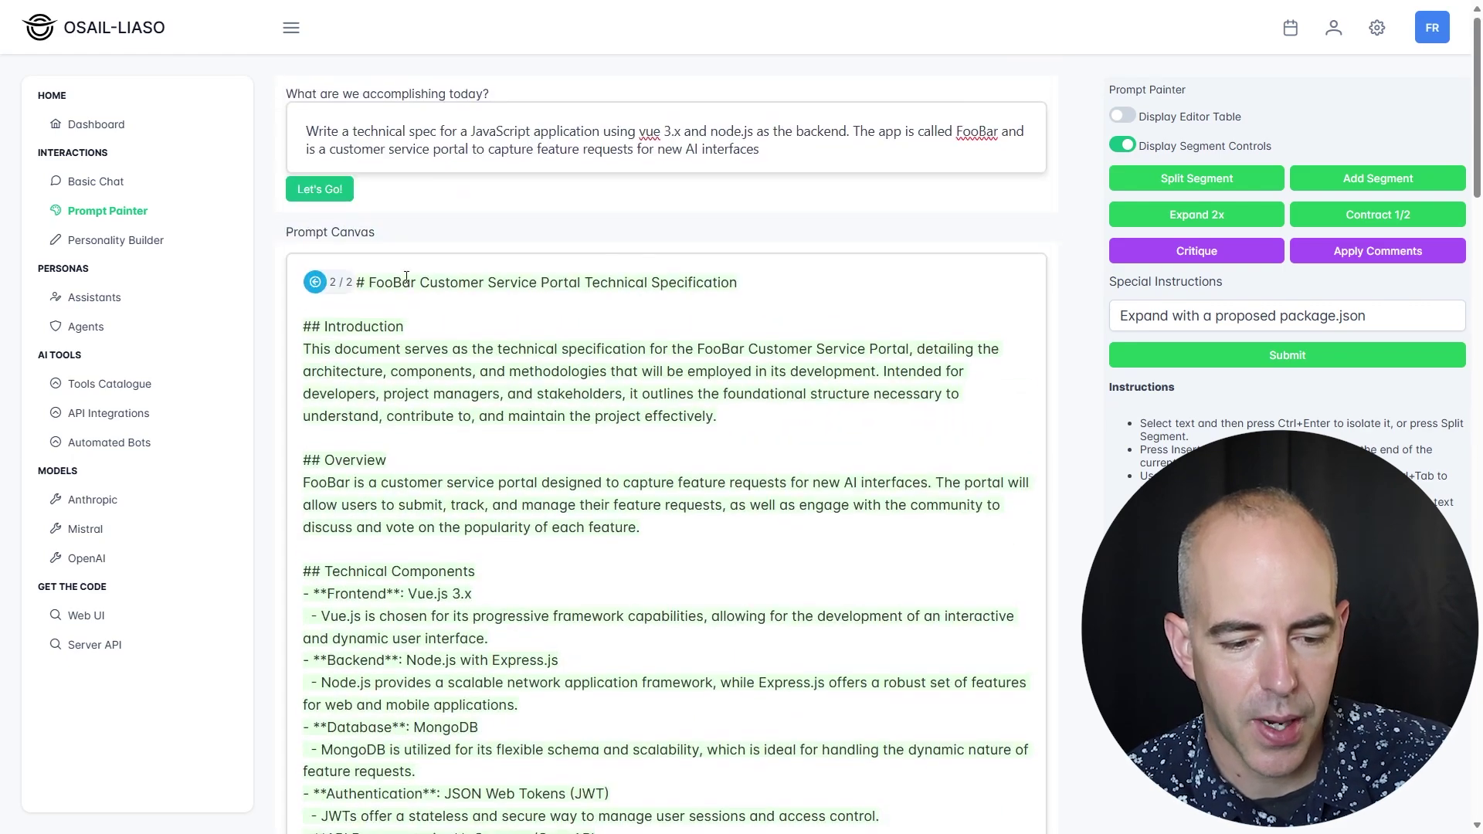
left_click(314, 282)
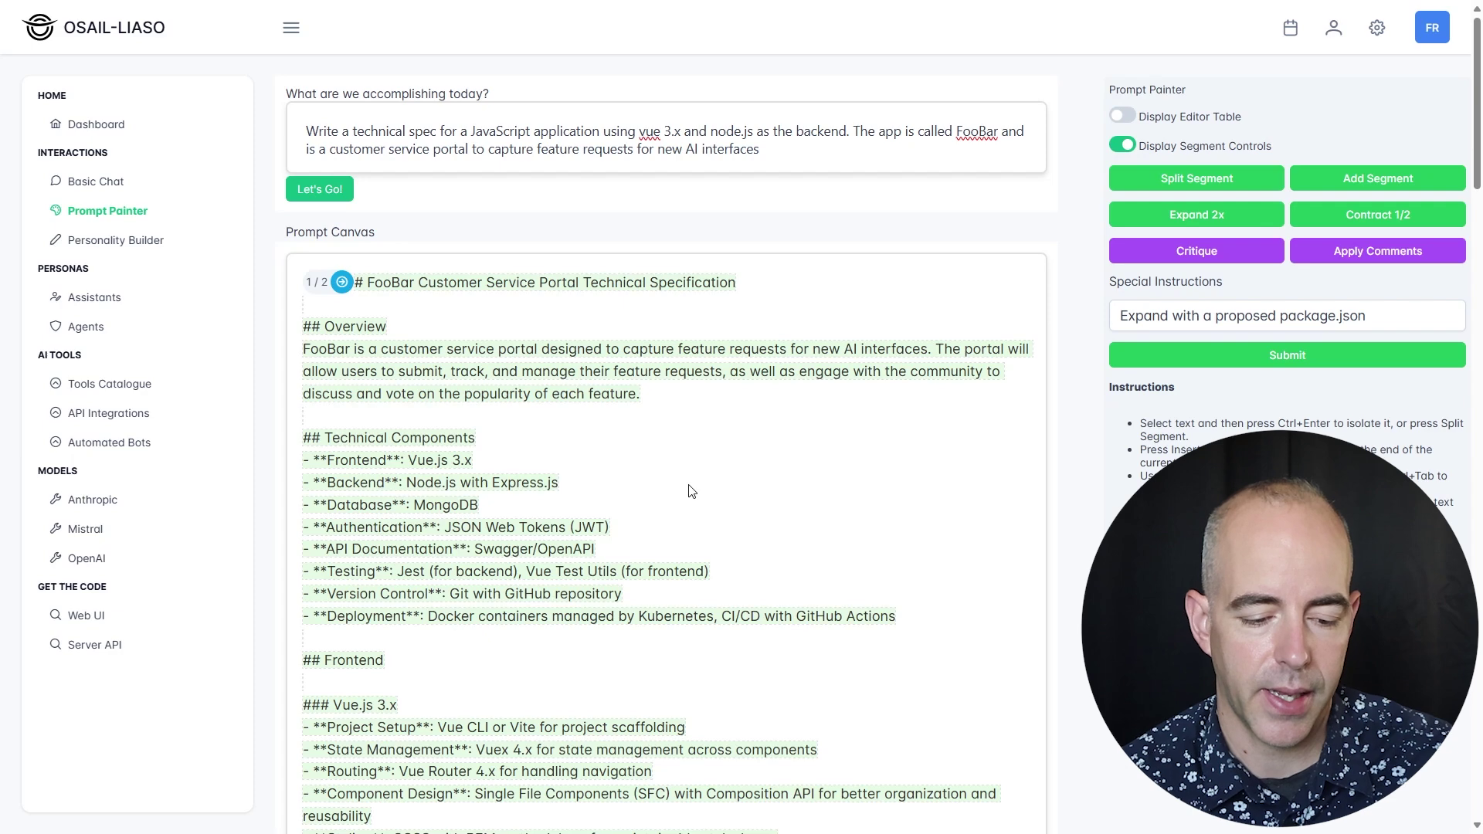
Isolate the Technical Components section, from its heading through the Deployment bullet, as its own segment
left_click(519, 396)
key("shift+End")
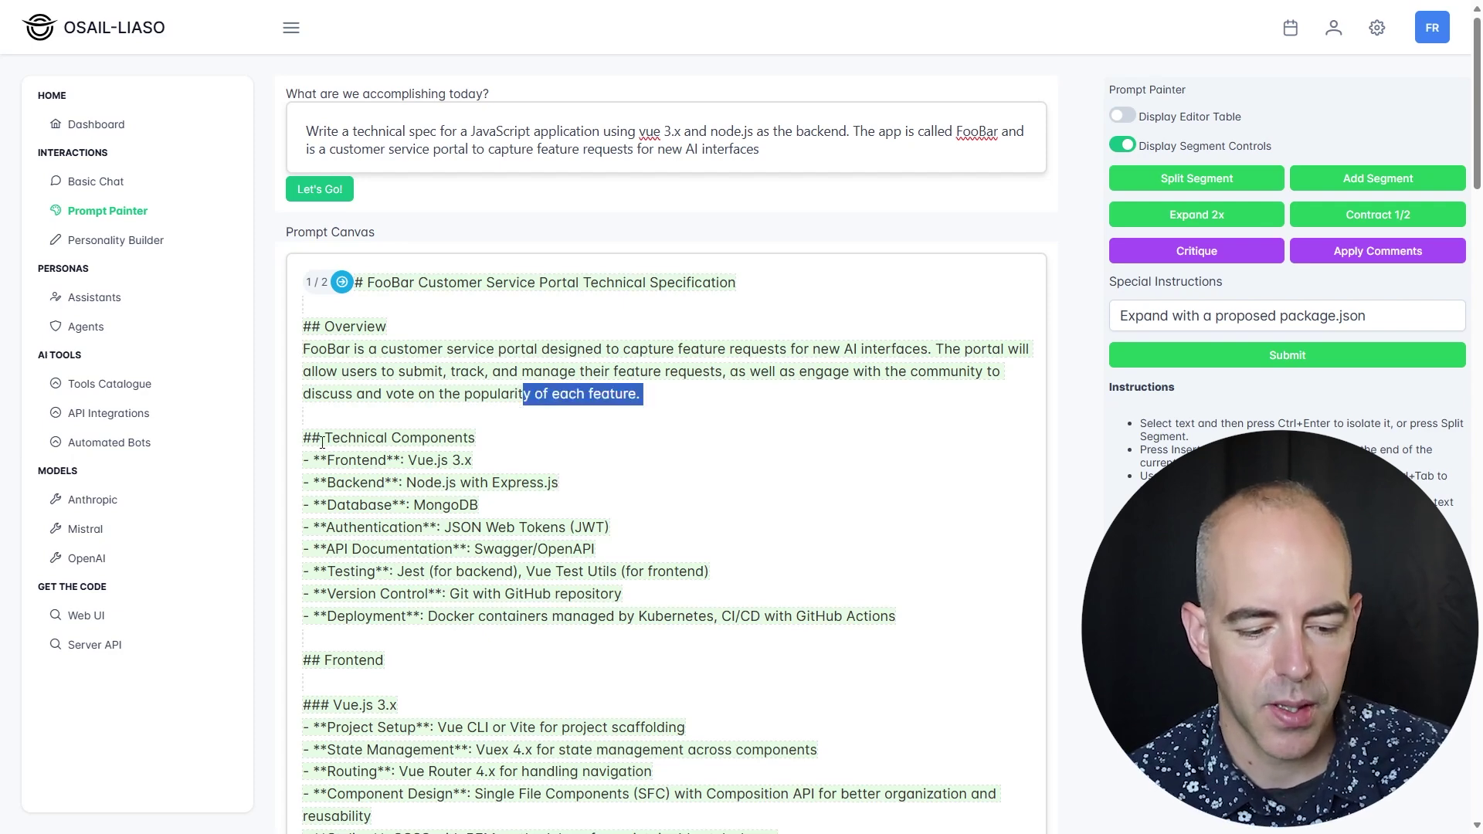
left_click(305, 445)
left_click_drag(304, 445, 1044, 615)
key("ctrl+Return")
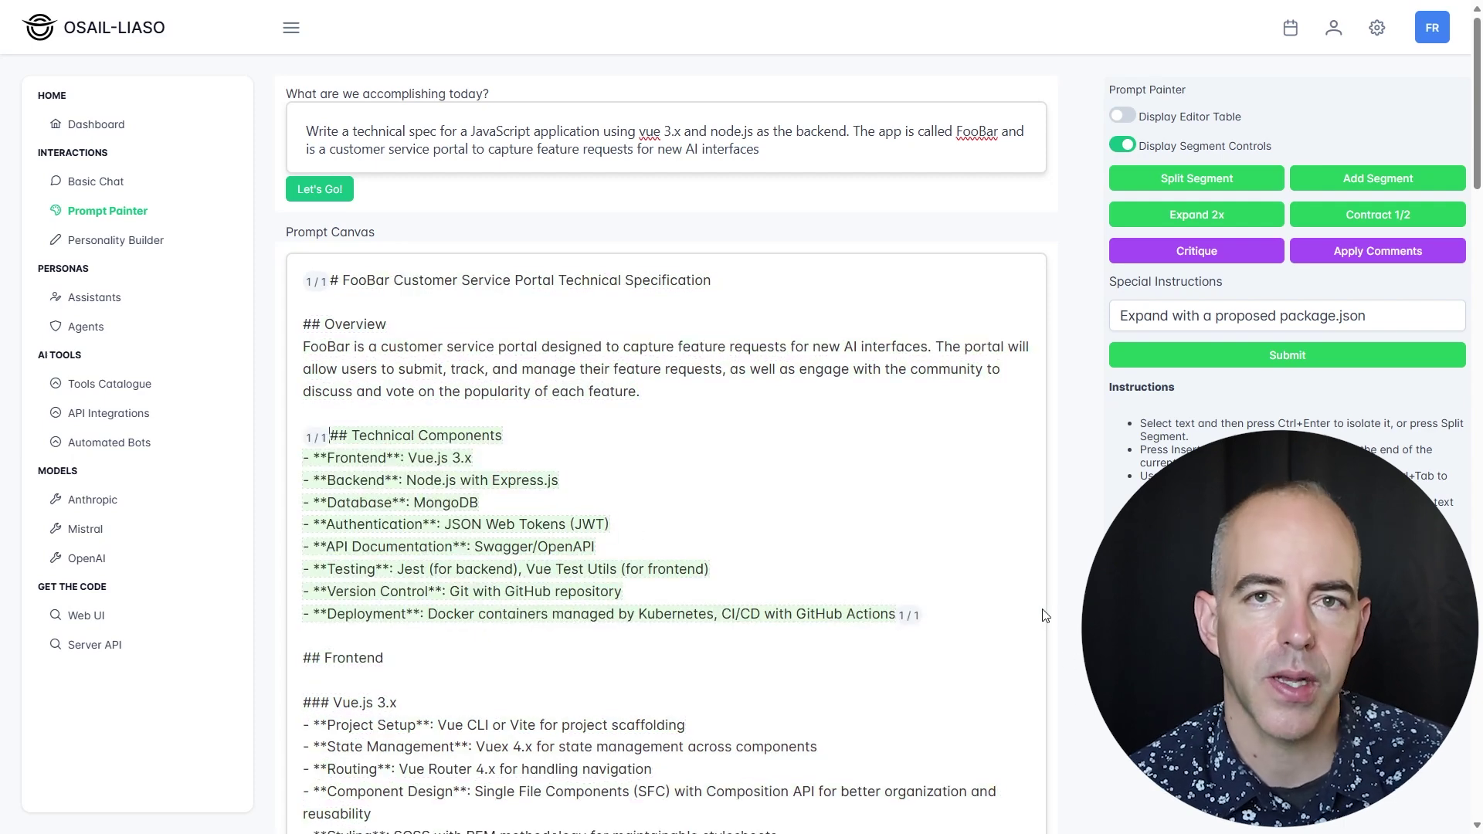